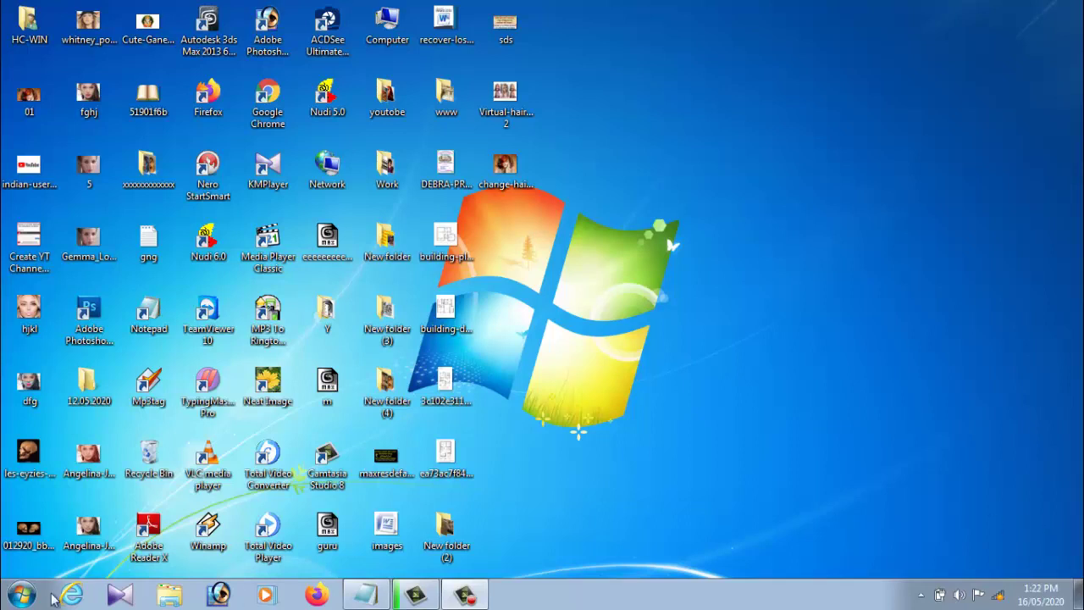
Open the Start menu's All Programs list to find Adobe Photoshop 7.0.
{"action": "left_click", "coordinate": [22, 594]}
{"action": "left_click", "coordinate": [56, 525]}
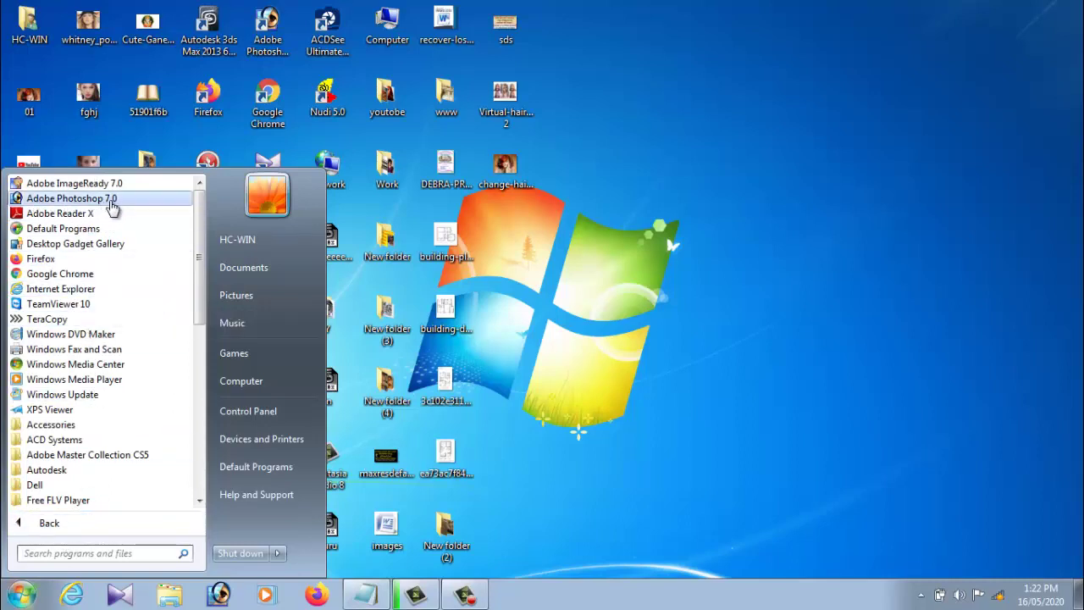
Launch Adobe Photoshop 7.0 and browse the Marquee tool options, ending on the Move tool.
{"action": "left_click", "coordinate": [112, 207]}
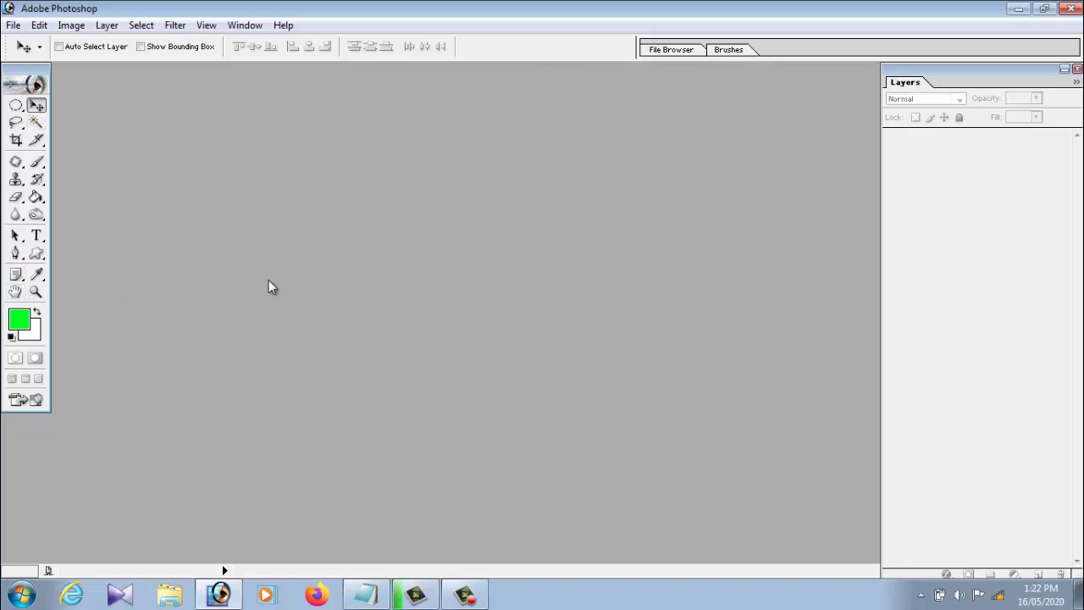
{"action": "left_click", "coordinate": [15, 105]}
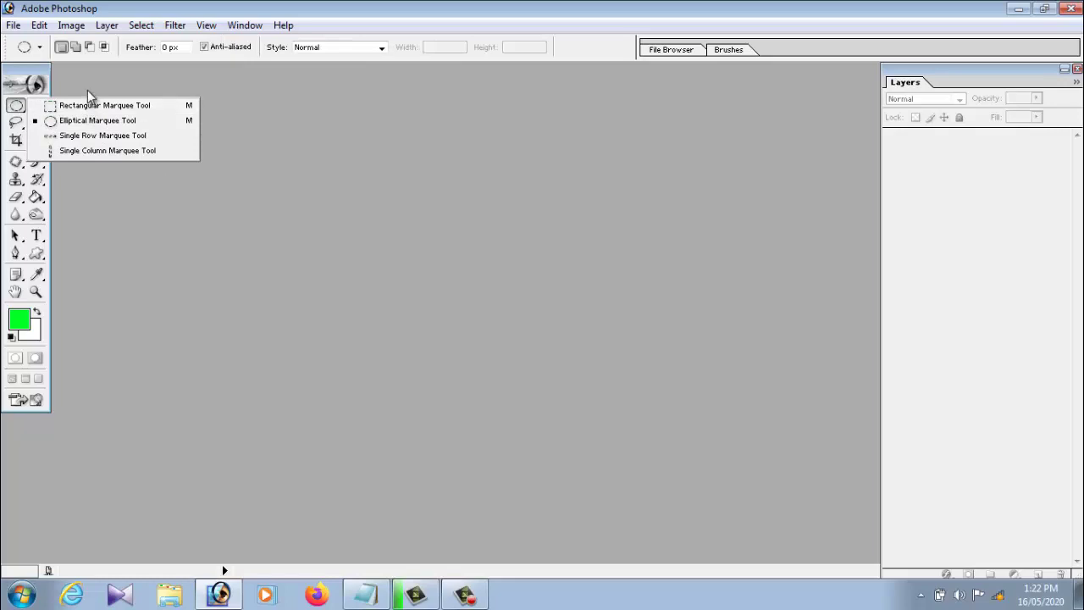
{"action": "left_click", "coordinate": [87, 90]}
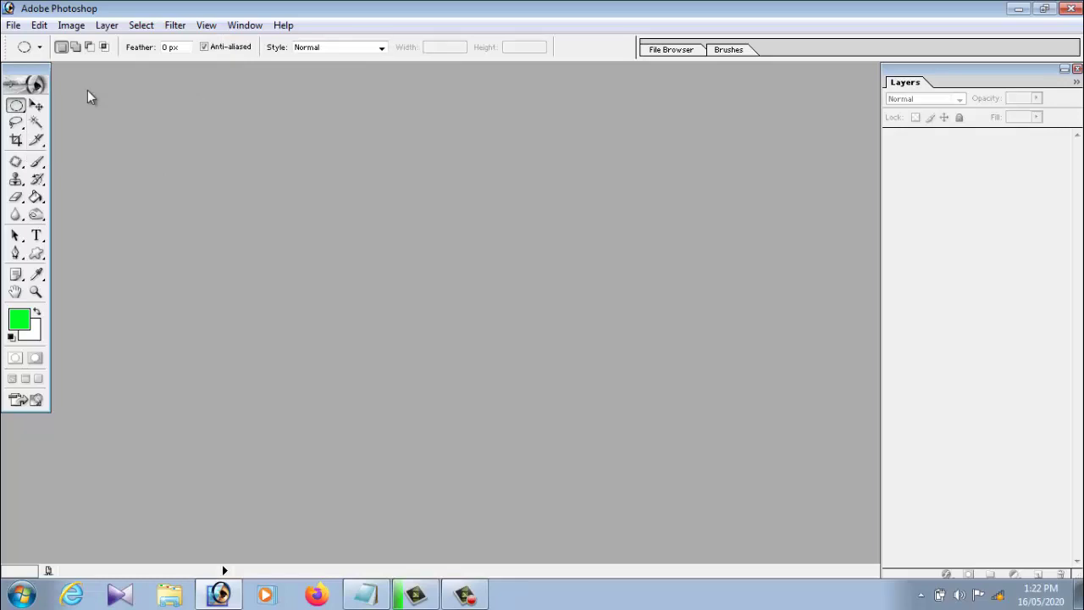
{"action": "left_click", "coordinate": [36, 105]}
{"action": "left_click", "coordinate": [16, 108]}
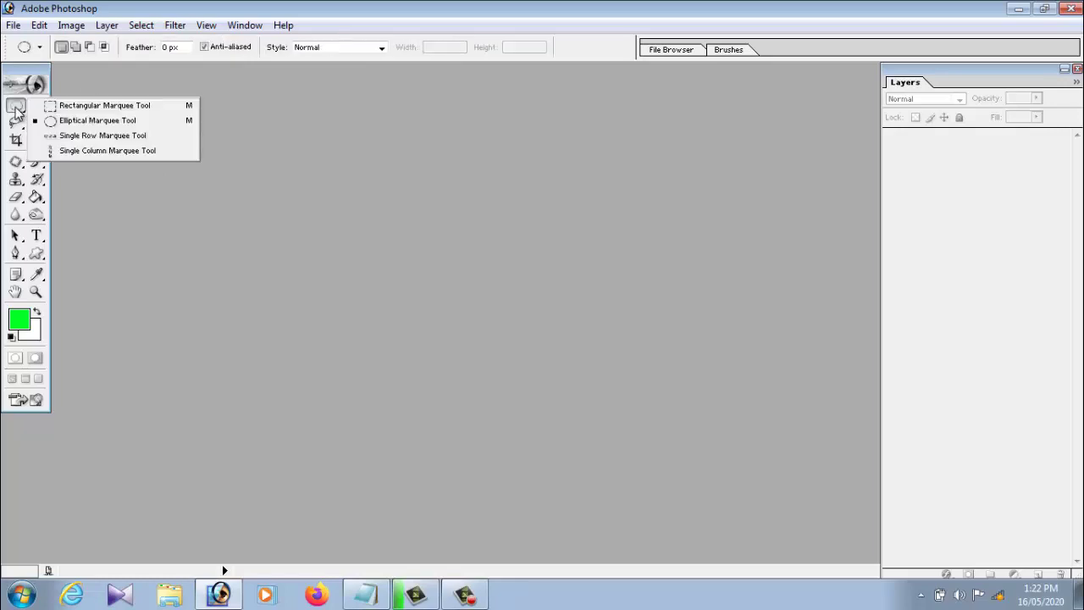
{"action": "left_click", "coordinate": [73, 89]}
{"action": "left_click", "coordinate": [35, 105]}
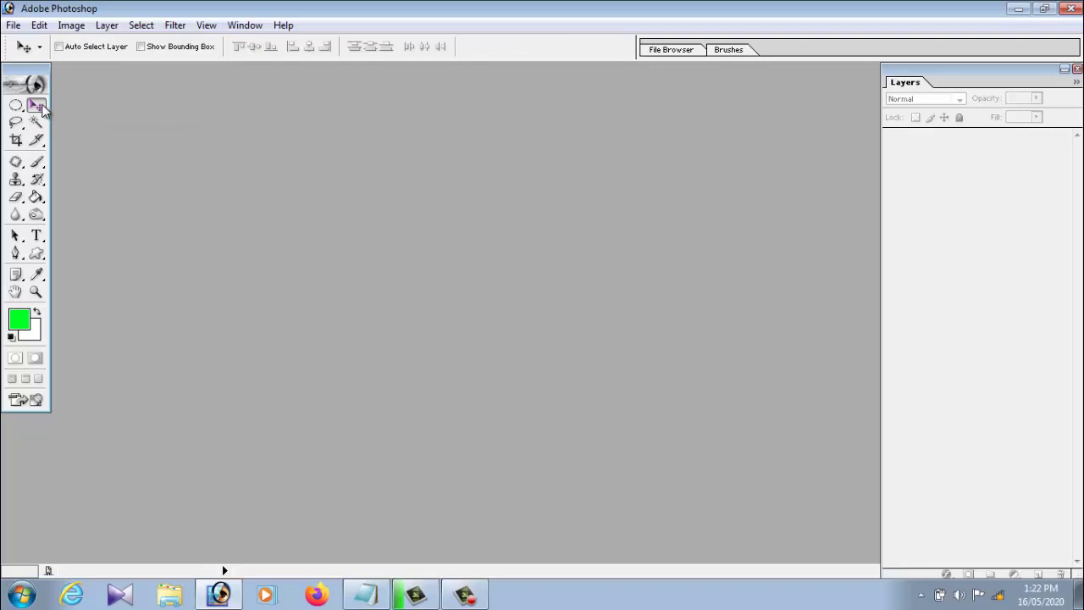
Create Untitled-1 from the 5 x 7 preset at 300 pixels/inch with white contents.
{"action": "left_click", "coordinate": [12, 26]}
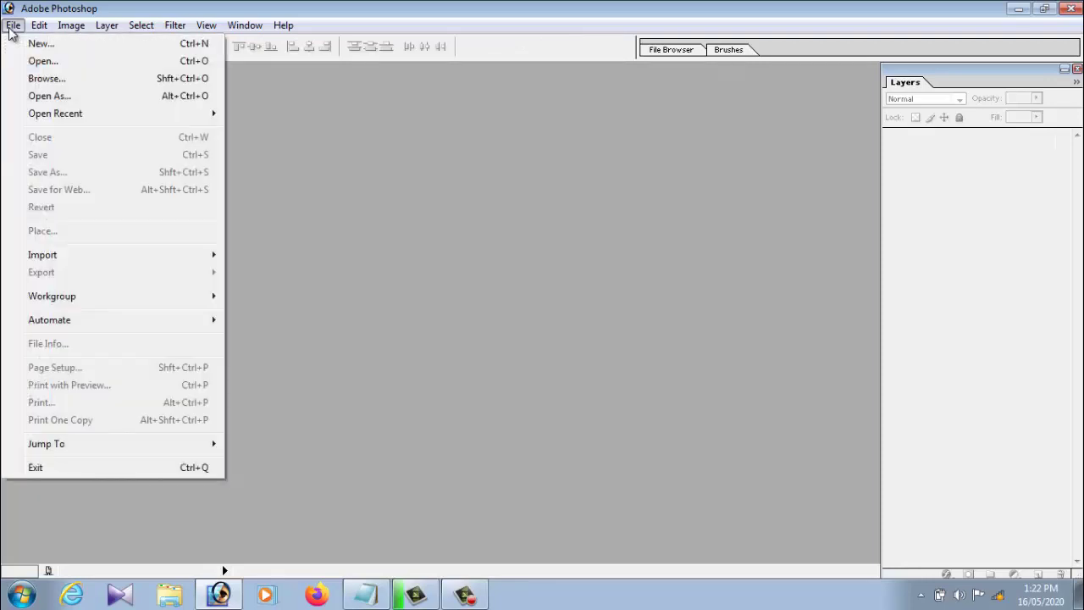
{"action": "left_click", "coordinate": [21, 43]}
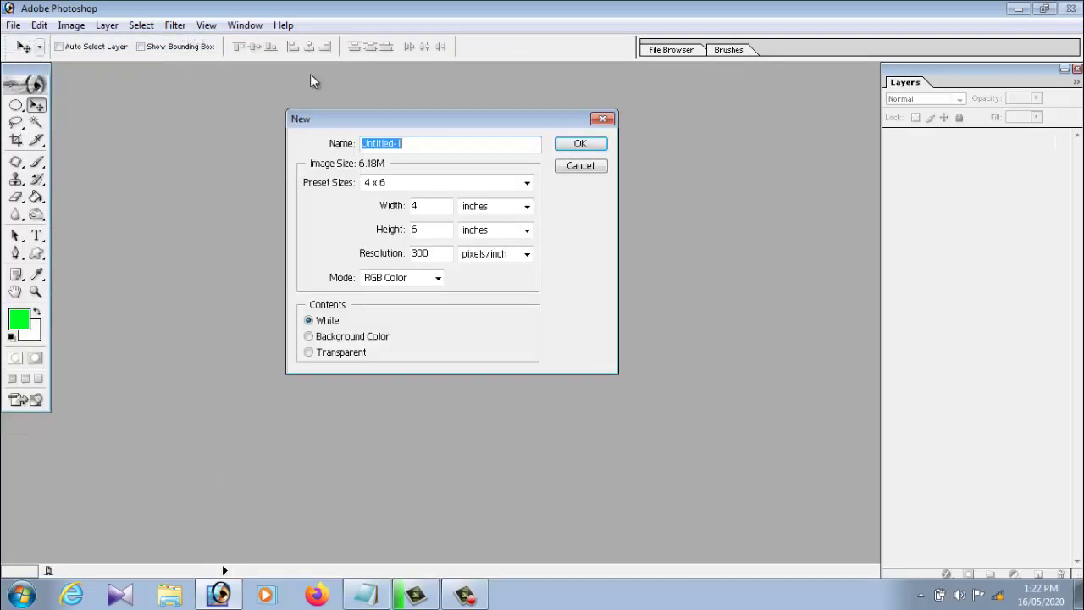
{"action": "left_click_drag", "start_coordinate": [438, 124], "coordinate": [348, 112]}
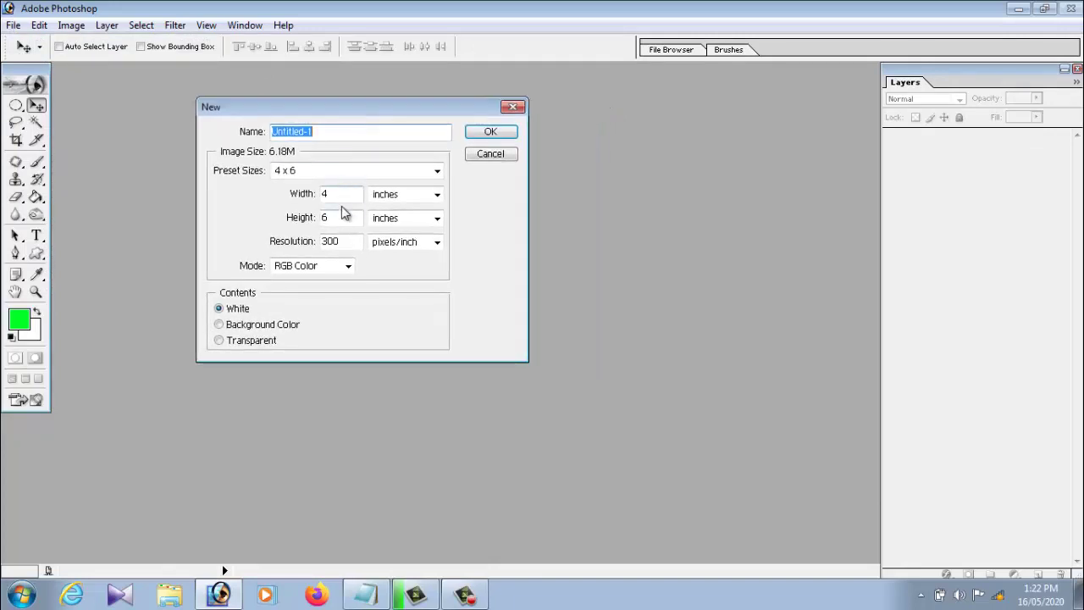
{"action": "left_click", "coordinate": [342, 174]}
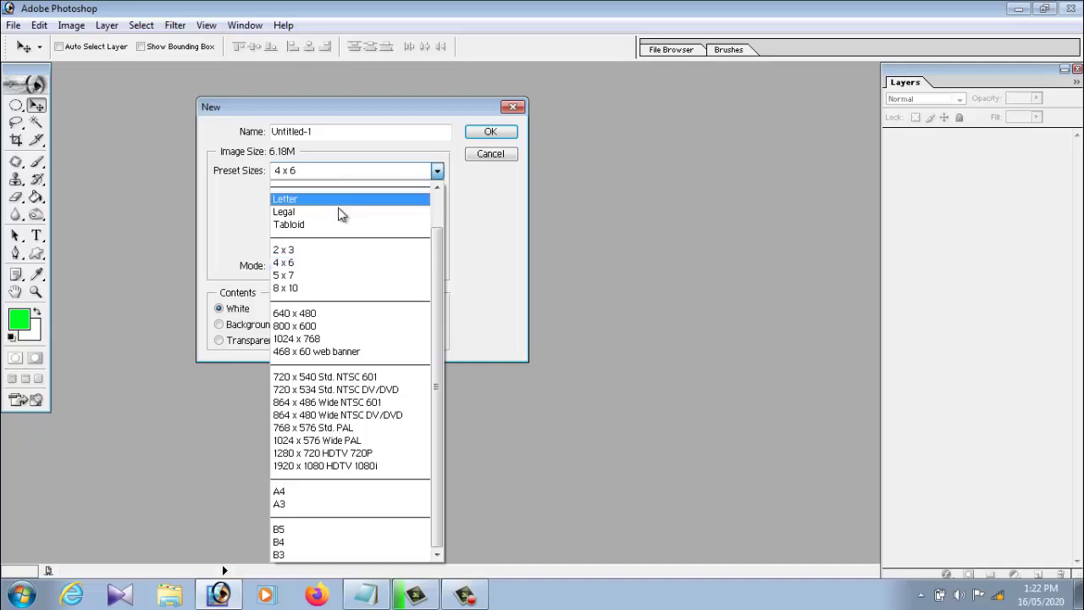
{"action": "left_click", "coordinate": [331, 288]}
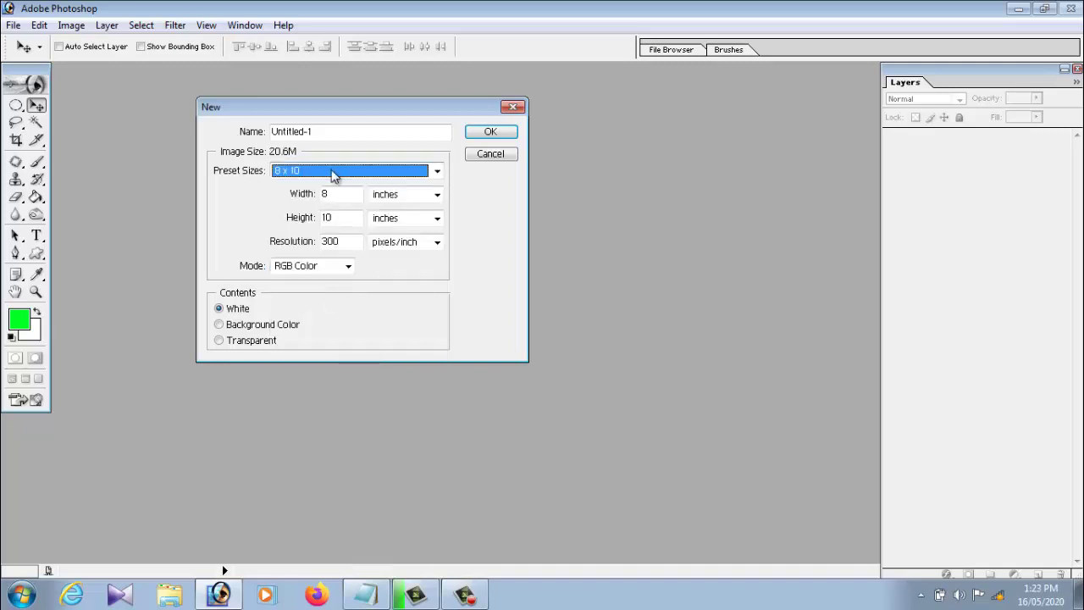
{"action": "left_click", "coordinate": [331, 174]}
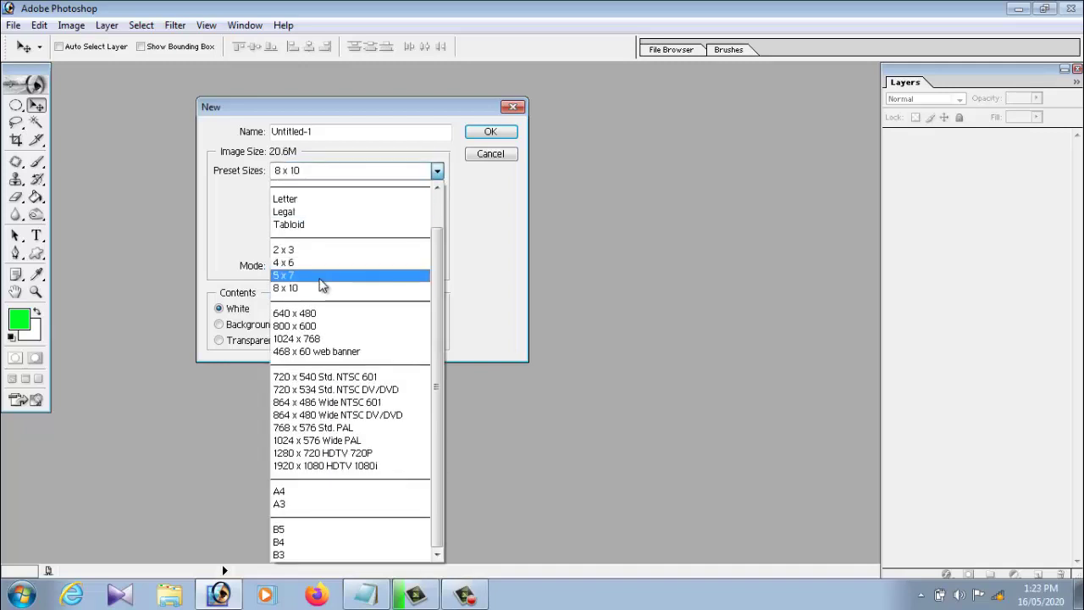
{"action": "left_click", "coordinate": [323, 276]}
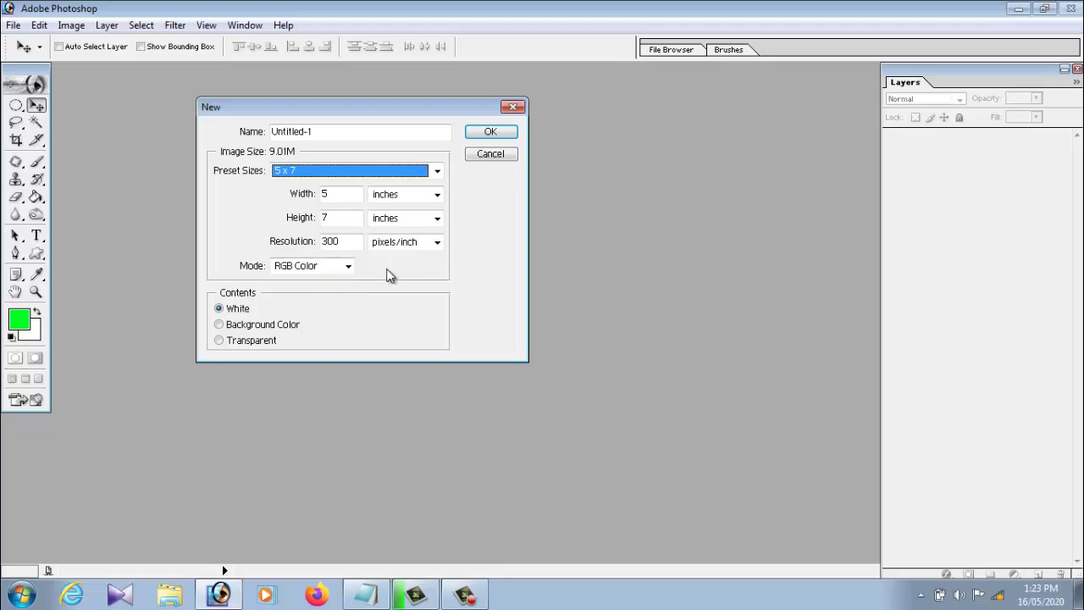
{"action": "left_click", "coordinate": [491, 133]}
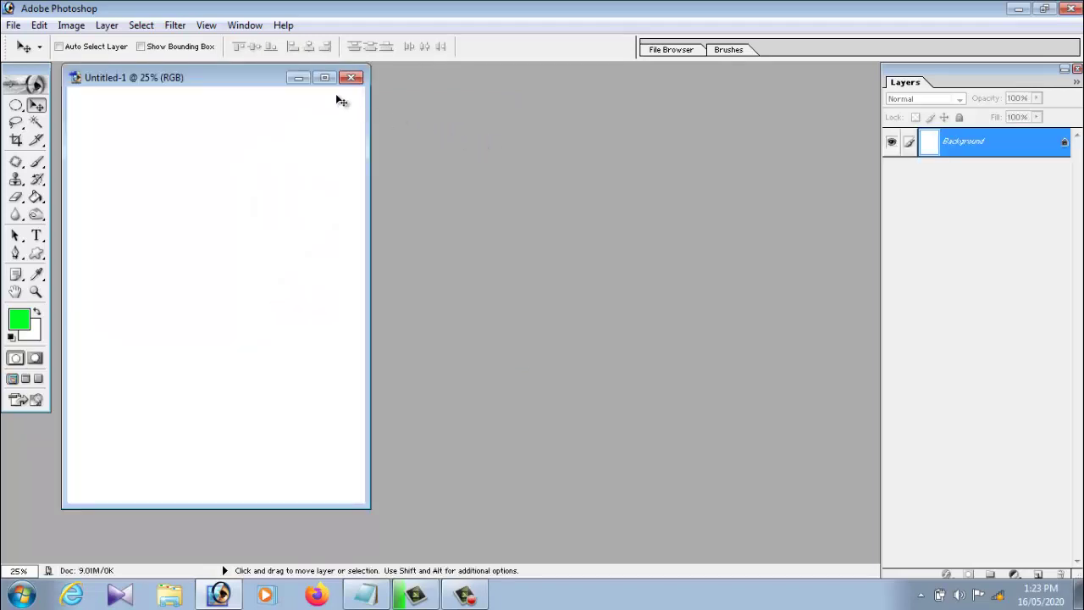
Maximize the document, rotate the canvas 90° CCW to landscape, and zoom in.
{"action": "left_click", "coordinate": [324, 77]}
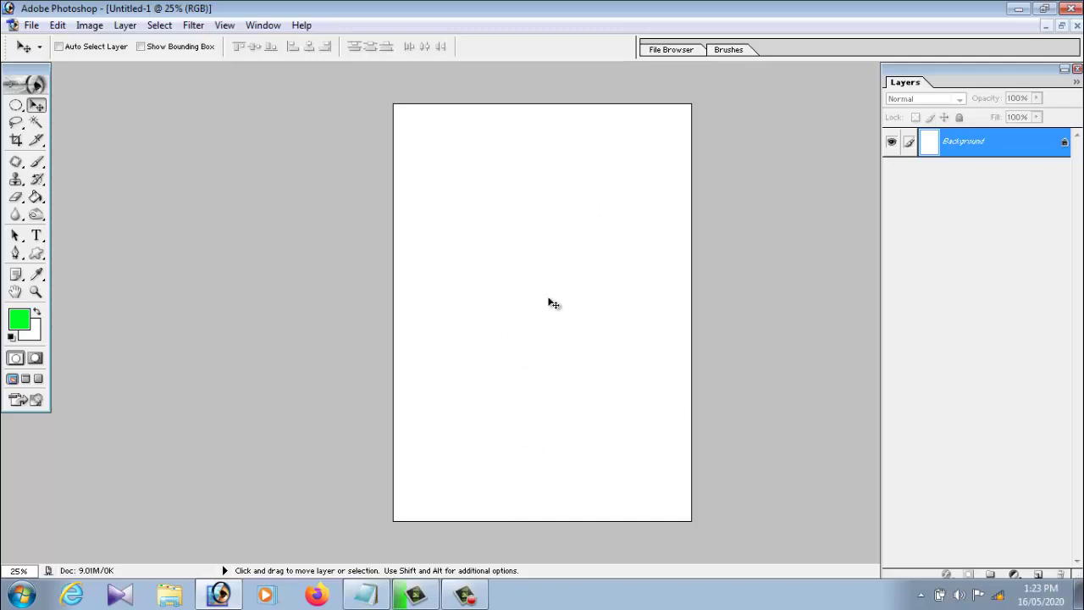
{"action": "left_click", "coordinate": [91, 26]}
{"action": "mouse_move", "coordinate": [129, 184]}
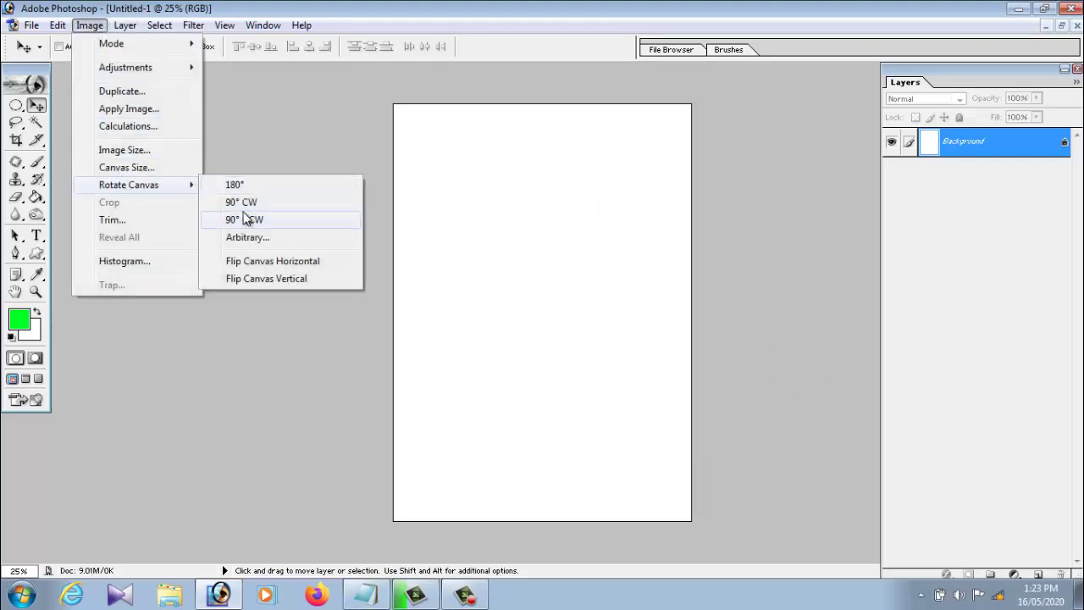
{"action": "left_click", "coordinate": [245, 219]}
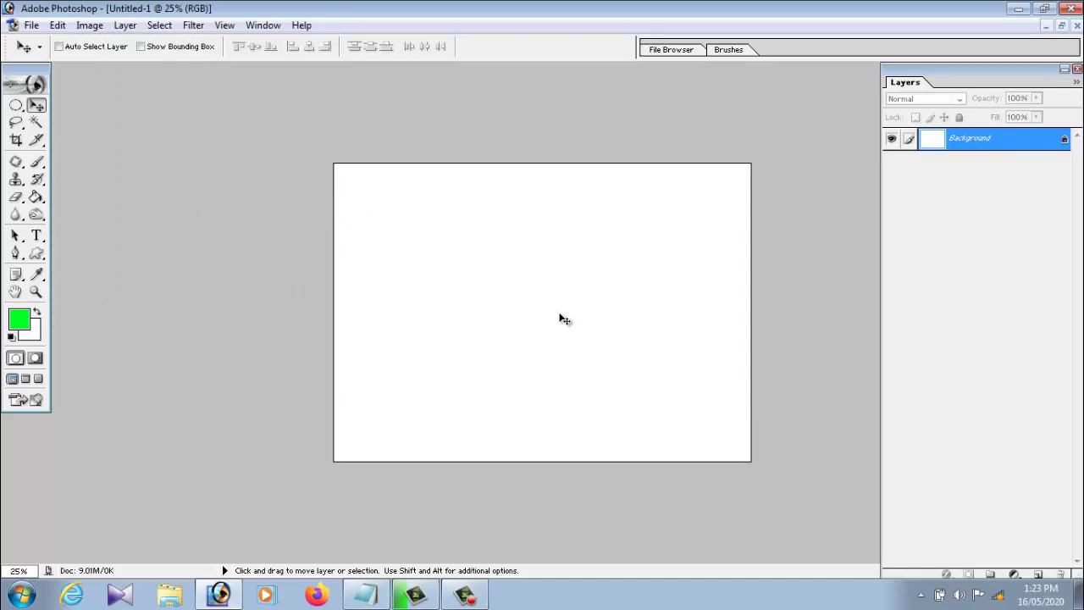
{"action": "key", "text": "alt"}
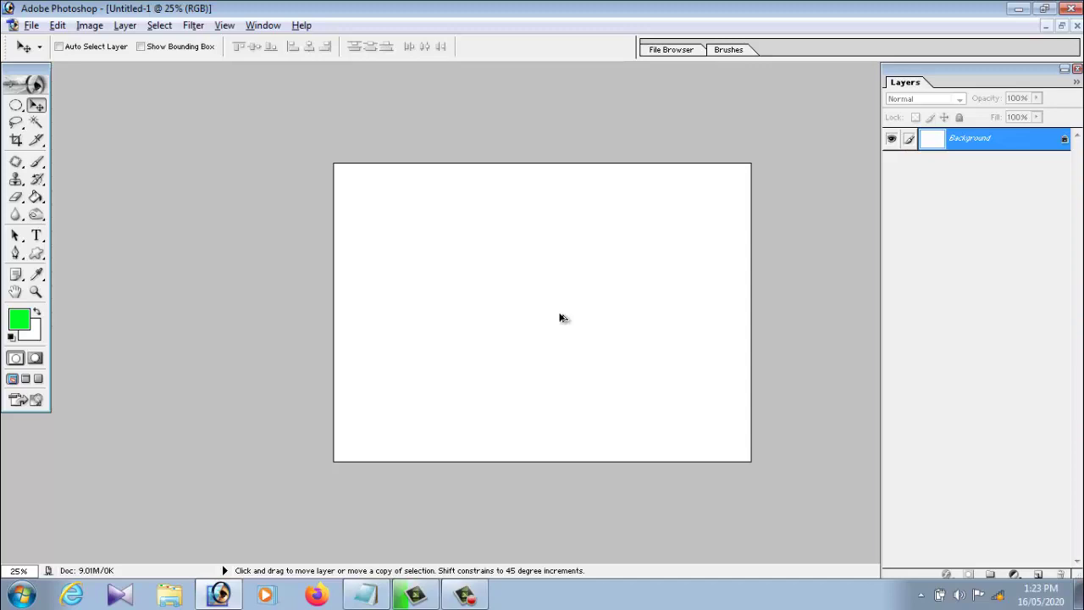
{"action": "scroll", "coordinate": [559, 318], "scroll_direction": "up", "scroll_amount": 1, "text": "alt"}
{"action": "scroll", "coordinate": [558, 318], "scroll_direction": "up", "scroll_amount": 1, "text": "alt"}
{"action": "scroll", "coordinate": [558, 318], "scroll_direction": "up", "scroll_amount": 1, "text": "alt"}
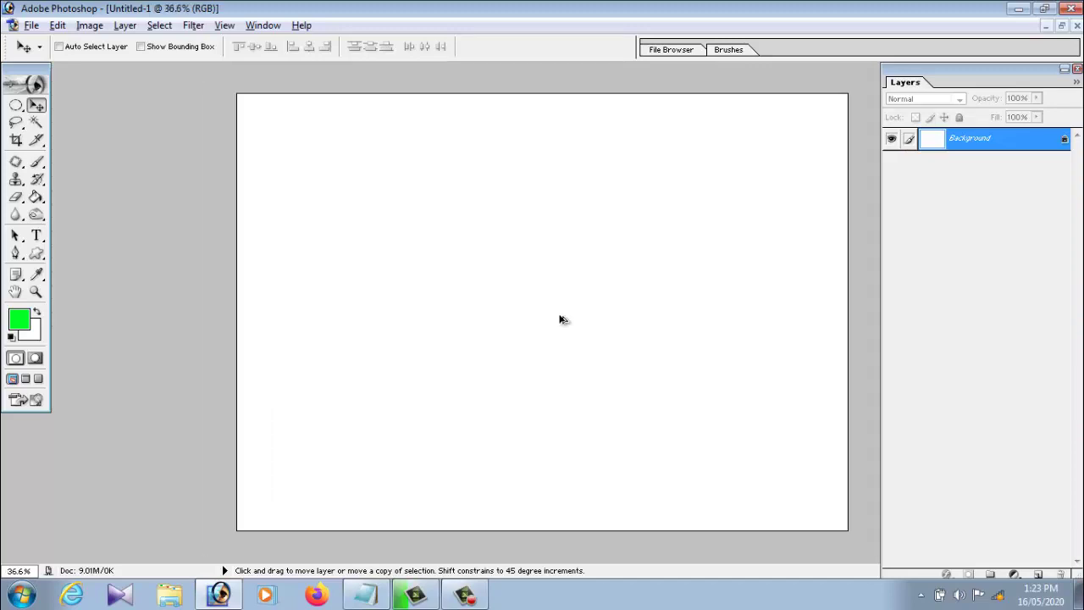
{"action": "scroll", "coordinate": [560, 319], "scroll_direction": "up", "scroll_amount": 1, "text": "alt"}
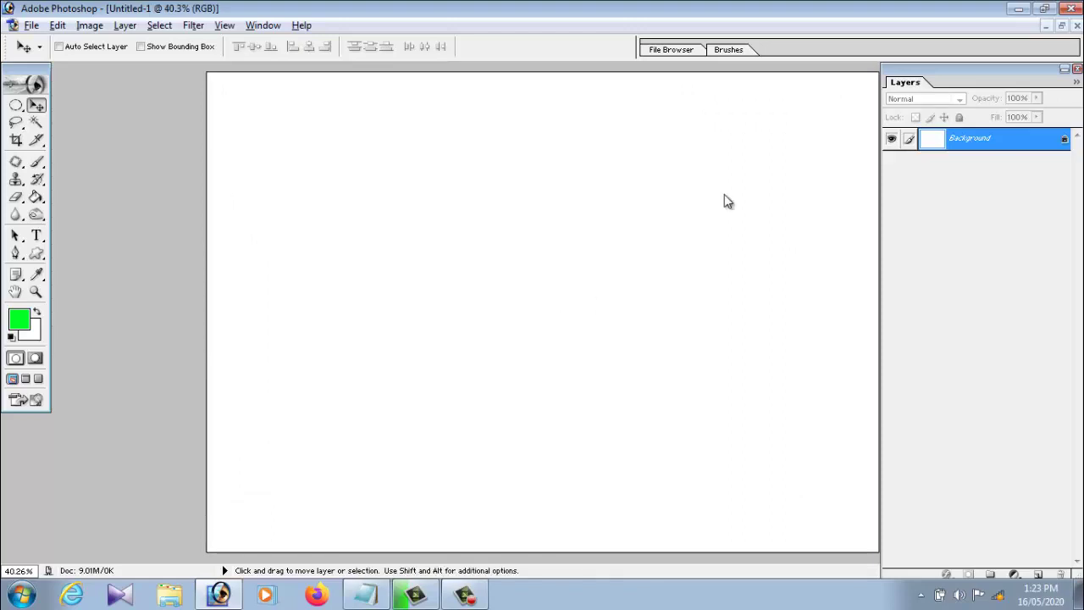
Move the Layers palette against the right edge and close it.
{"action": "left_click_drag", "start_coordinate": [898, 75], "coordinate": [878, 74]}
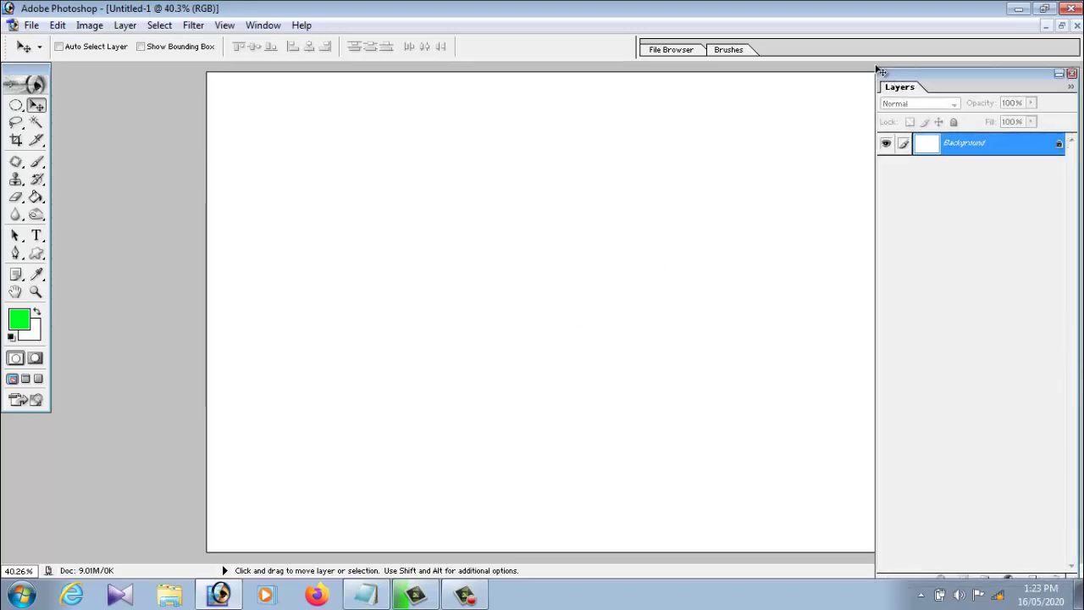
{"action": "left_click_drag", "start_coordinate": [879, 74], "coordinate": [1077, 72]}
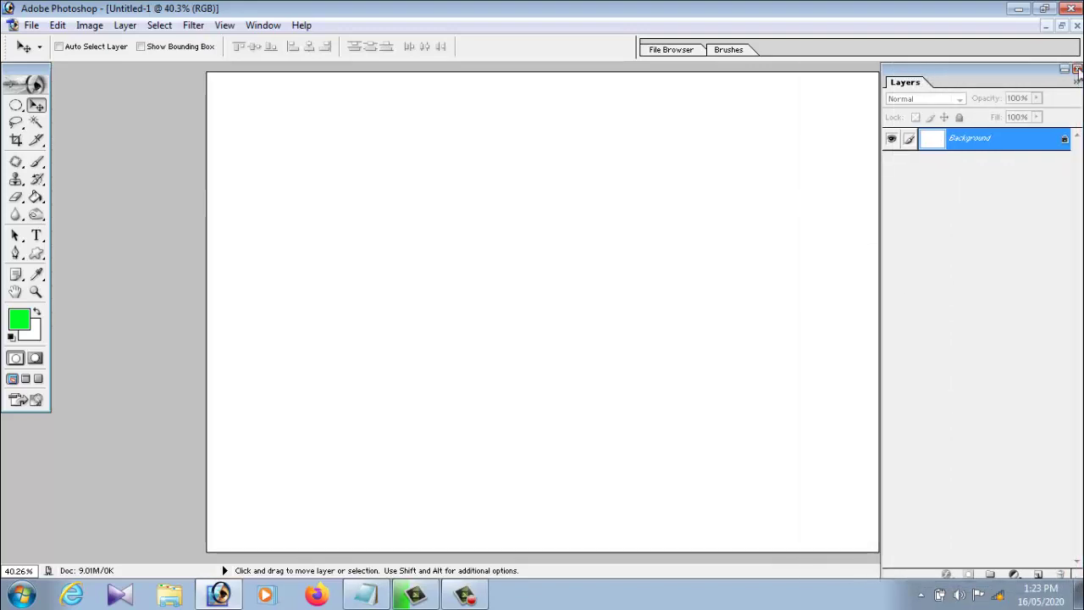
{"action": "left_click", "coordinate": [1076, 69]}
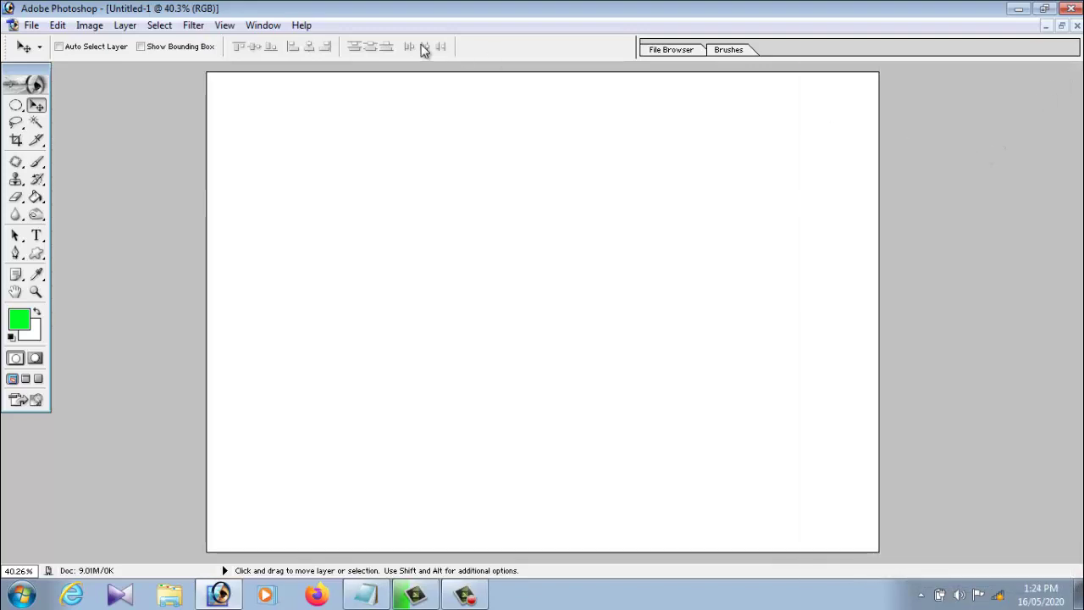
Reopen the Layers palette and add a new empty Layer 1.
{"action": "left_click", "coordinate": [271, 30]}
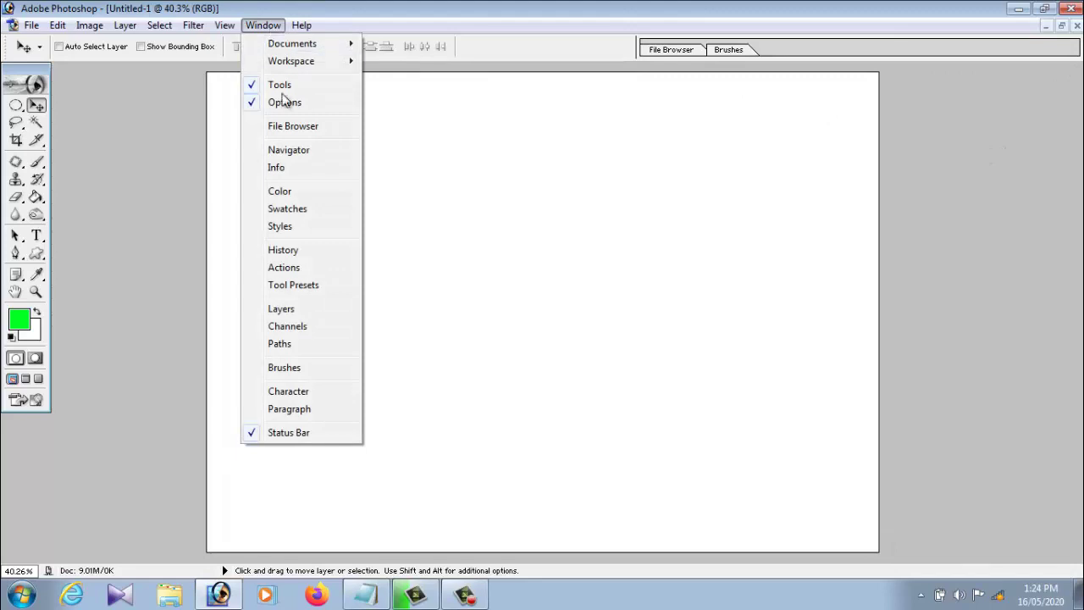
{"action": "left_click", "coordinate": [283, 308]}
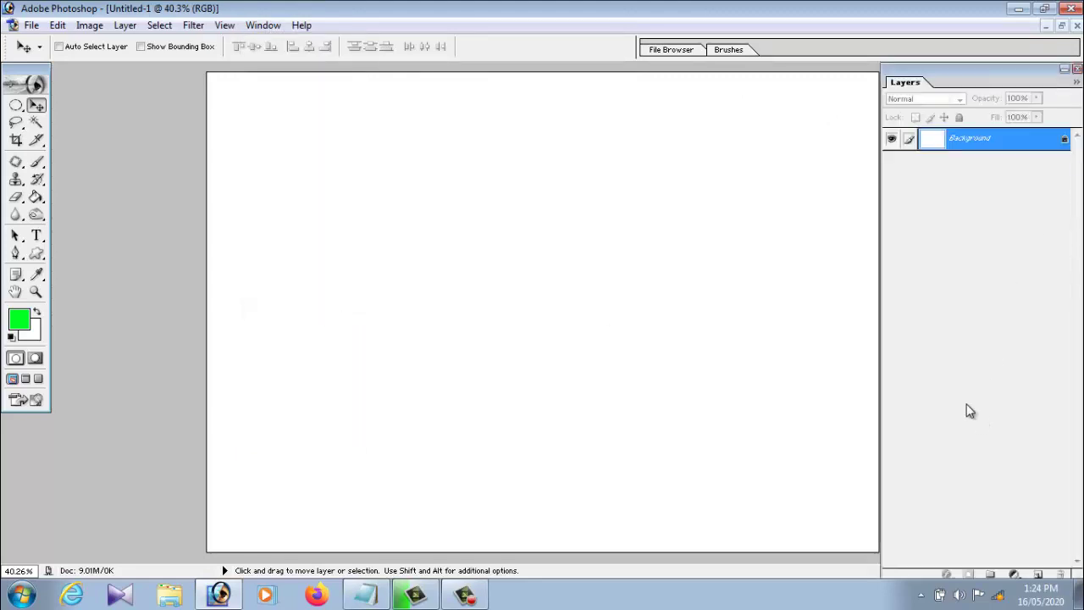
{"action": "left_click_drag", "start_coordinate": [897, 82], "coordinate": [918, 74]}
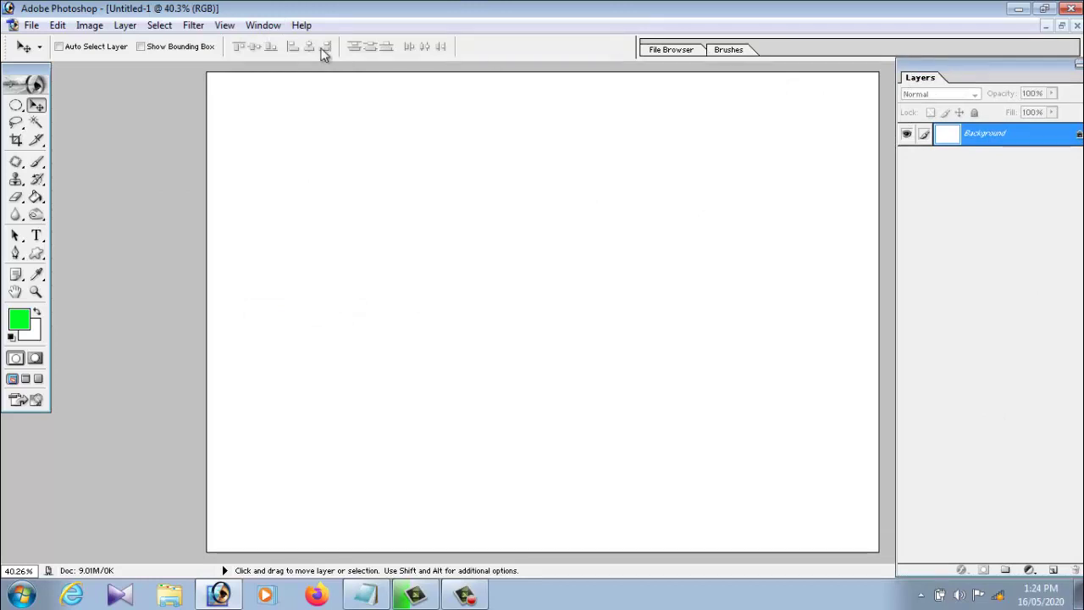
{"action": "left_click", "coordinate": [124, 25]}
{"action": "mouse_move", "coordinate": [145, 43]}
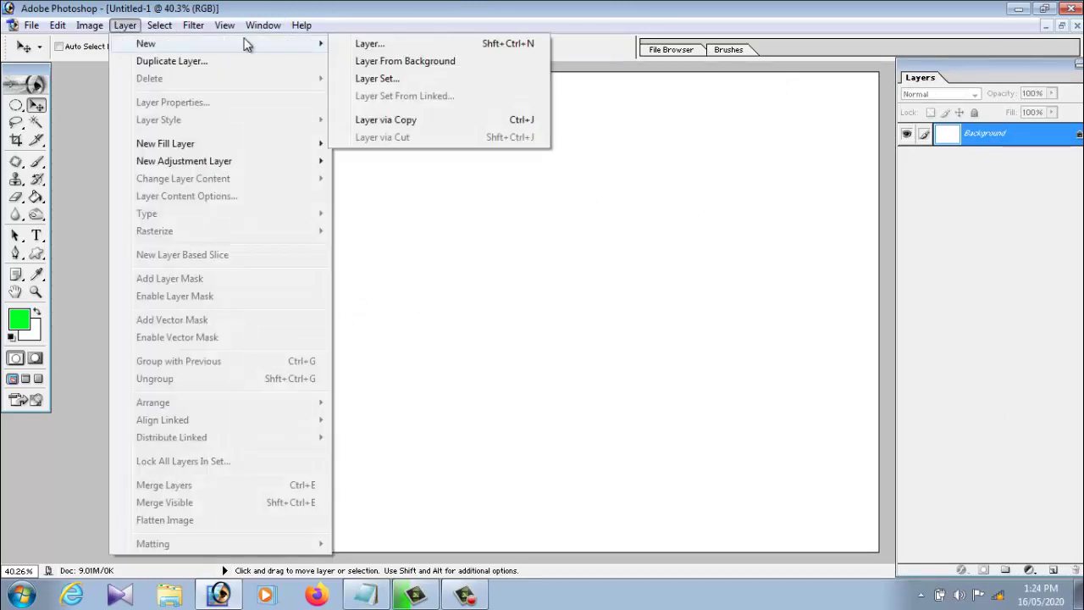
{"action": "left_click", "coordinate": [367, 44]}
{"action": "left_click", "coordinate": [666, 266]}
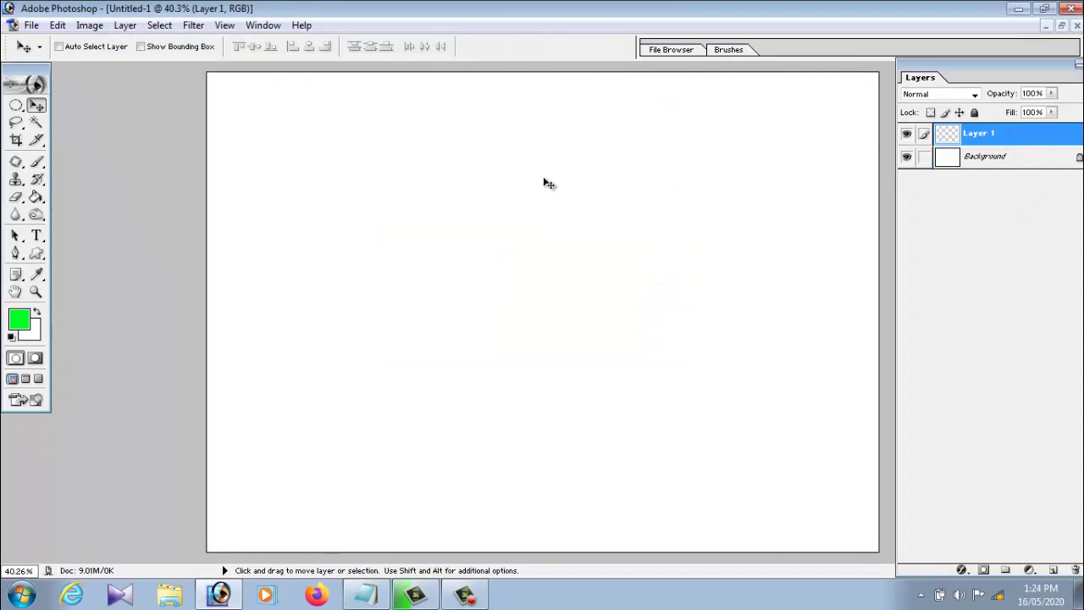
Draw a circular elliptical-marquee selection near the canvas centre.
{"action": "left_click_drag", "start_coordinate": [14, 111], "coordinate": [64, 127]}
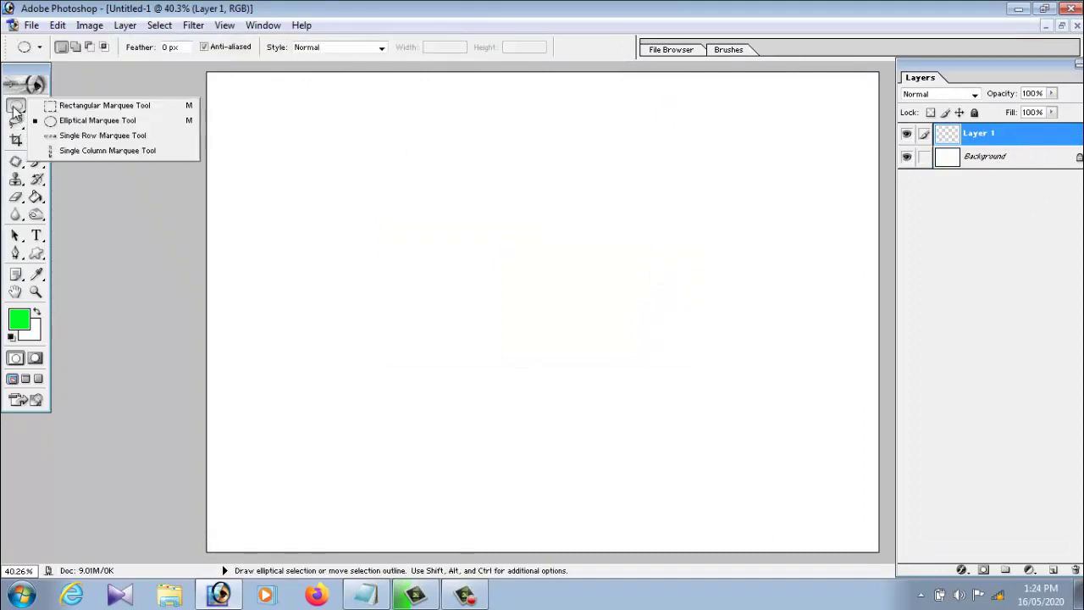
{"action": "left_click", "coordinate": [63, 124]}
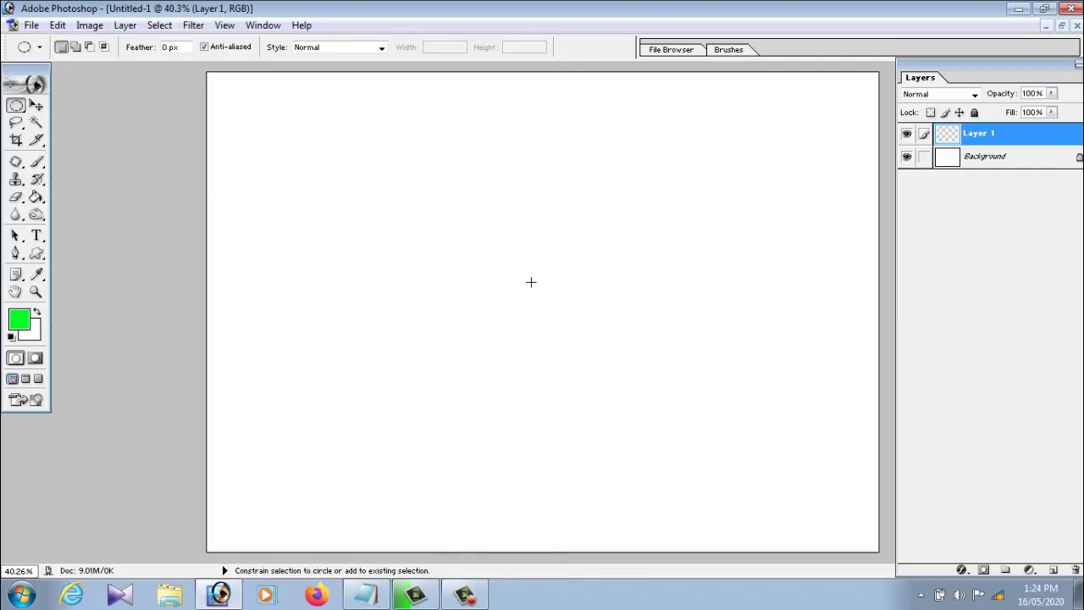
{"action": "left_click_drag", "start_coordinate": [397, 163], "coordinate": [615, 381]}
{"action": "left_click_drag", "start_coordinate": [693, 408], "coordinate": [697, 412]}
{"action": "left_click_drag", "start_coordinate": [528, 307], "coordinate": [535, 307]}
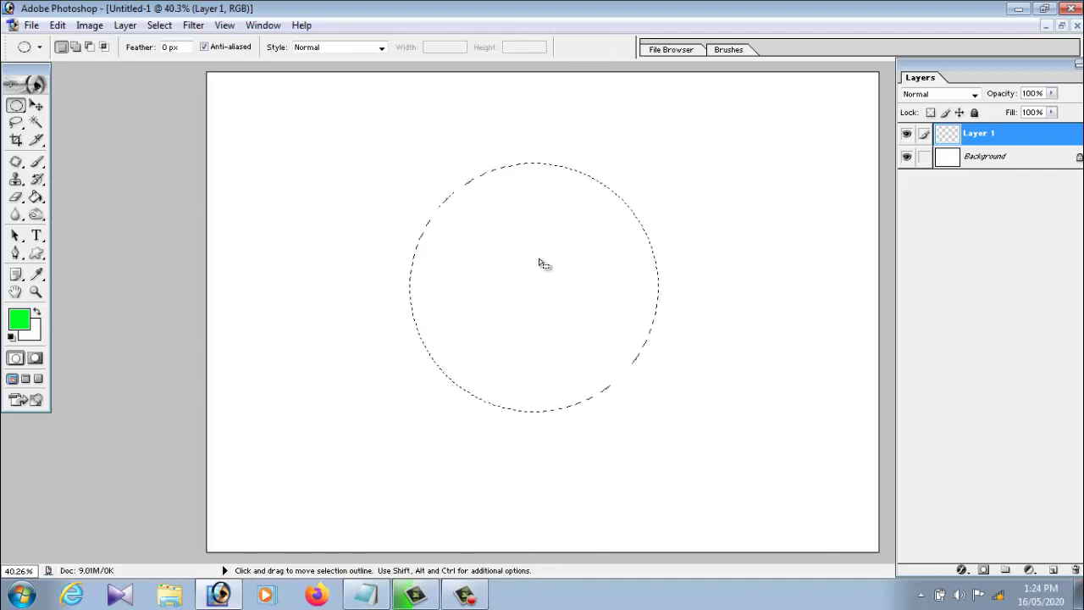
Fill the circle with green using the Paint Bucket, then deselect.
{"action": "left_click", "coordinate": [36, 196]}
{"action": "left_click", "coordinate": [551, 313]}
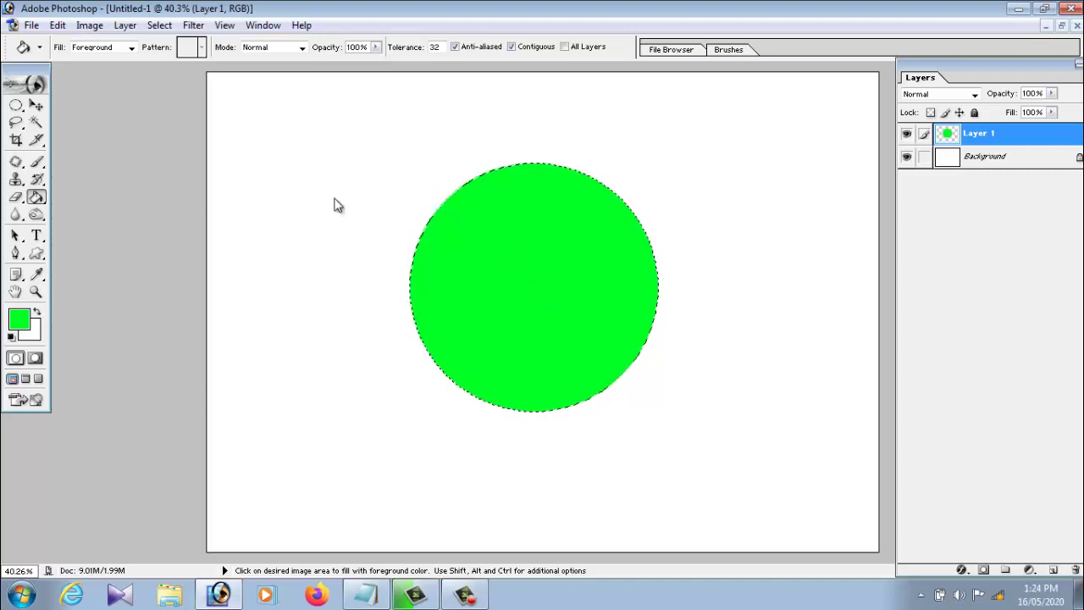
{"action": "left_click", "coordinate": [36, 105]}
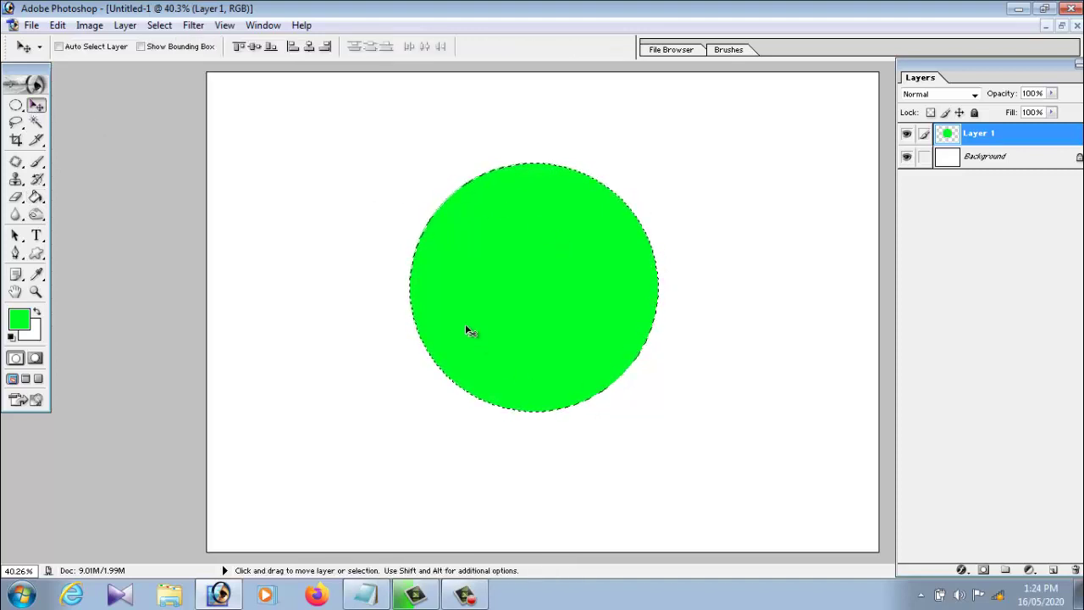
{"action": "left_click", "coordinate": [159, 25]}
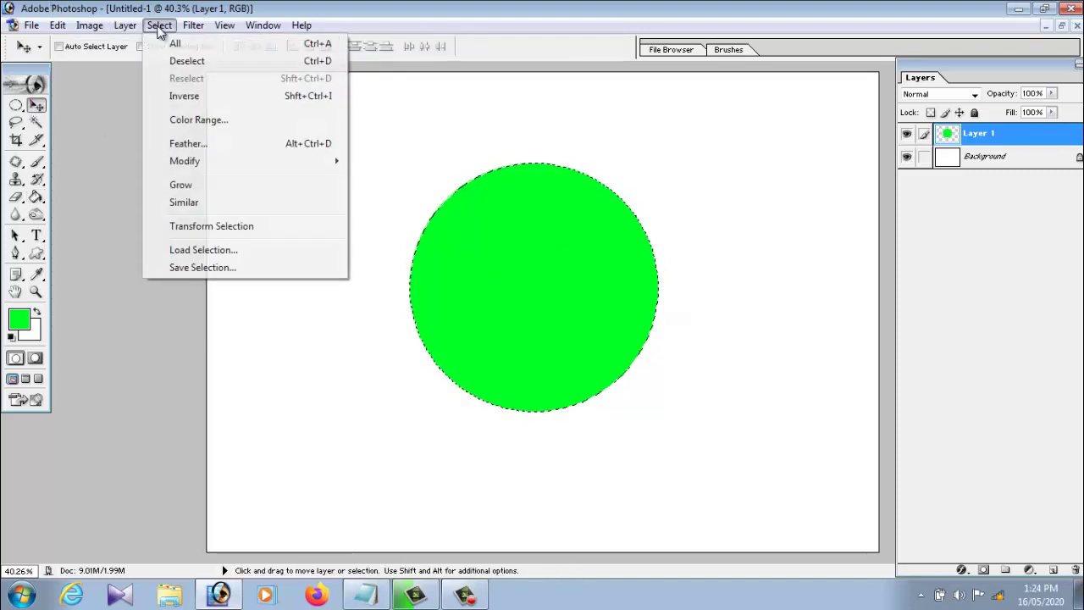
{"action": "left_click", "coordinate": [170, 60]}
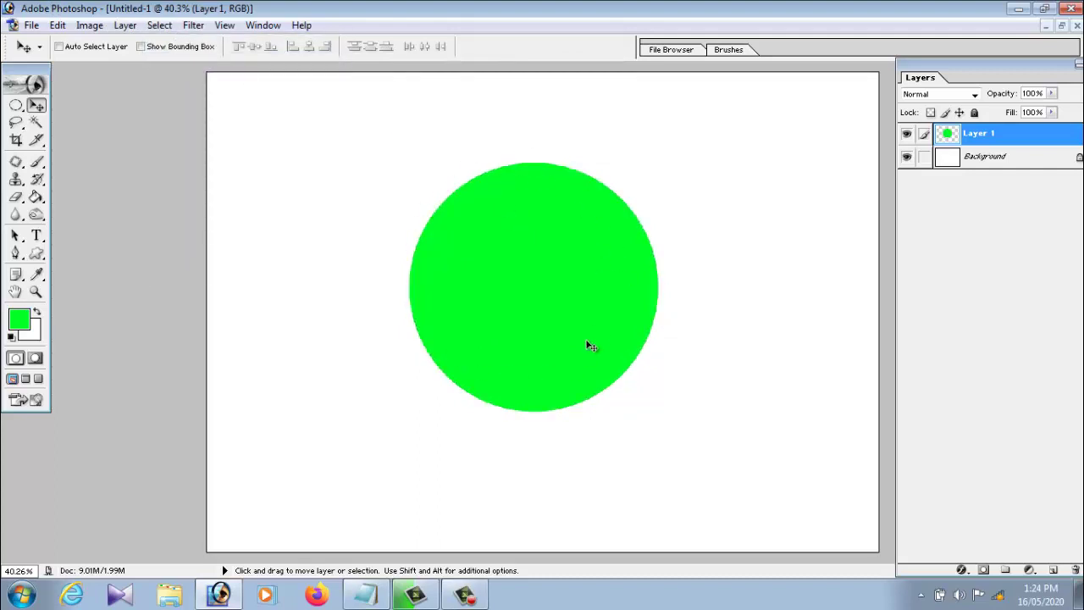
Nudge the green circle and select a tall narrow rectangle to its left.
{"action": "mouse_move", "coordinate": [540, 285]}
{"action": "left_mouse_down"}
{"action": "mouse_move", "coordinate": [560, 305]}
{"action": "mouse_move", "coordinate": [544, 286]}
{"action": "left_mouse_up"}
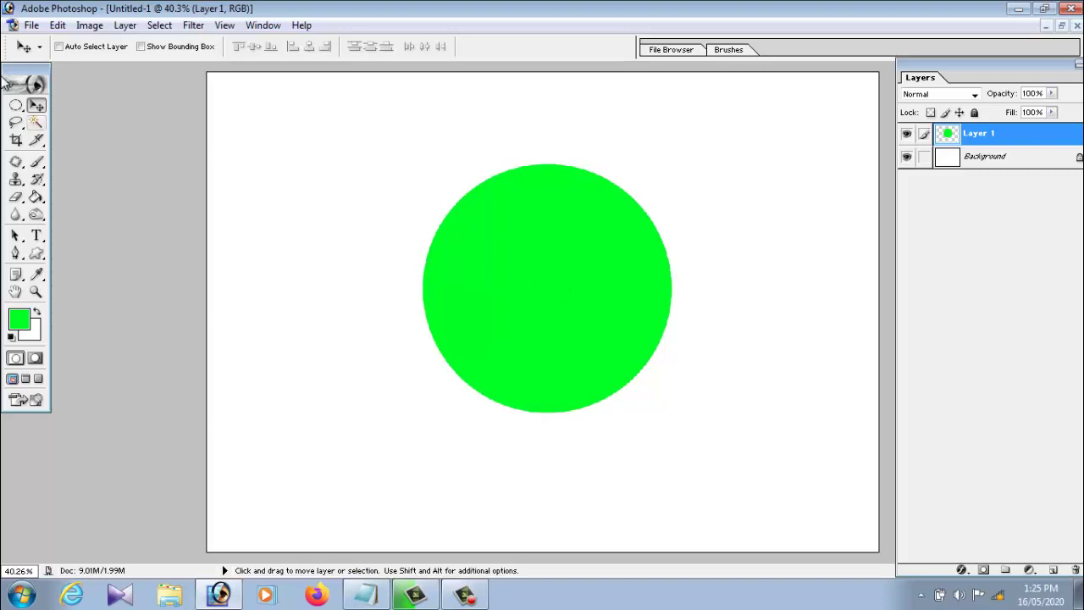
{"action": "left_click", "coordinate": [16, 105]}
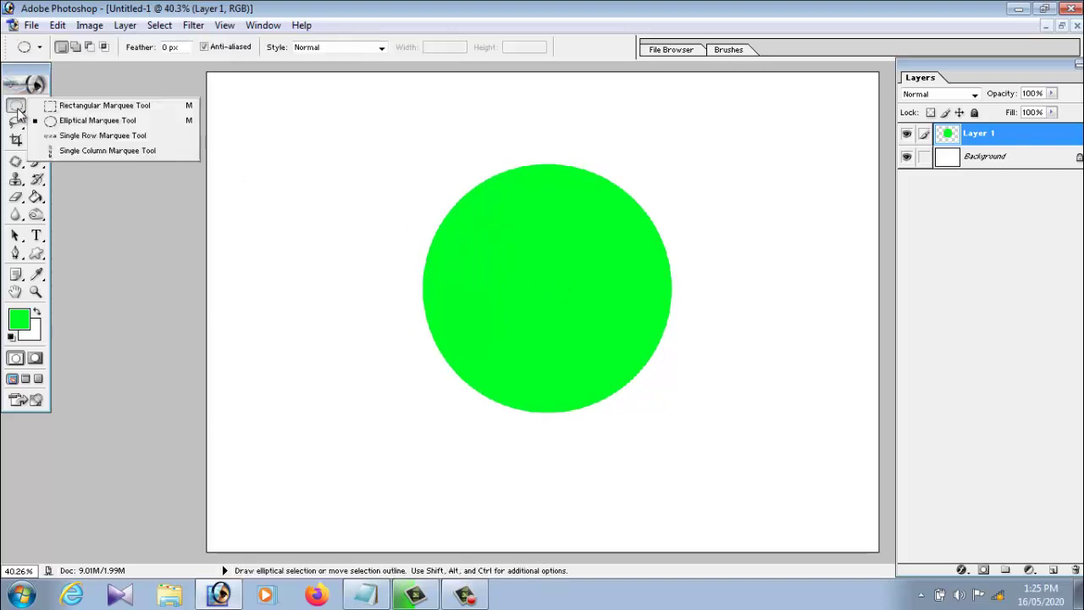
{"action": "left_click", "coordinate": [76, 106]}
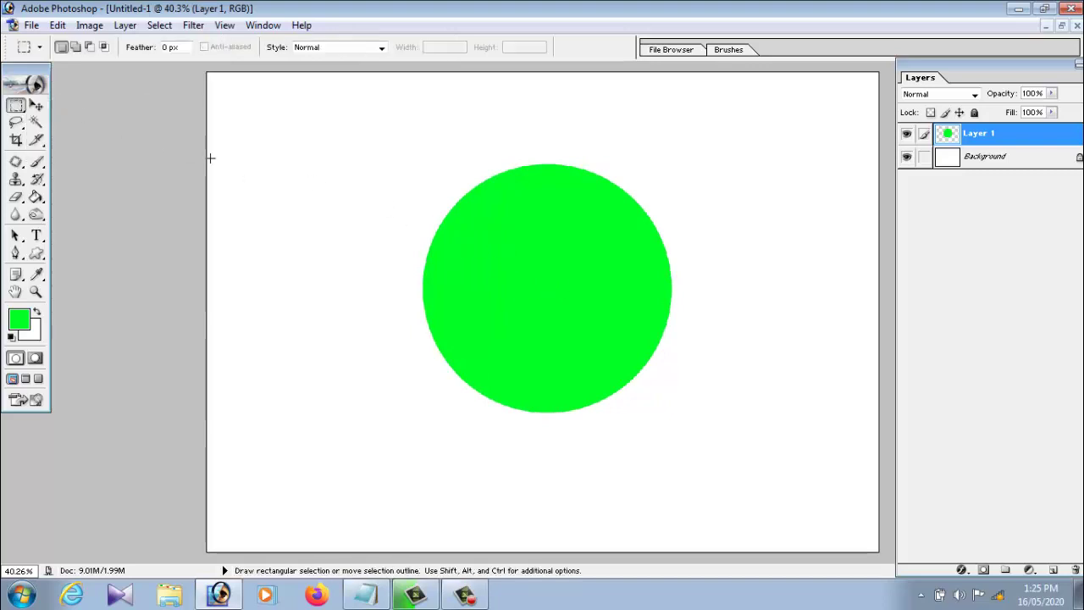
{"action": "left_click_drag", "start_coordinate": [294, 140], "coordinate": [320, 202]}
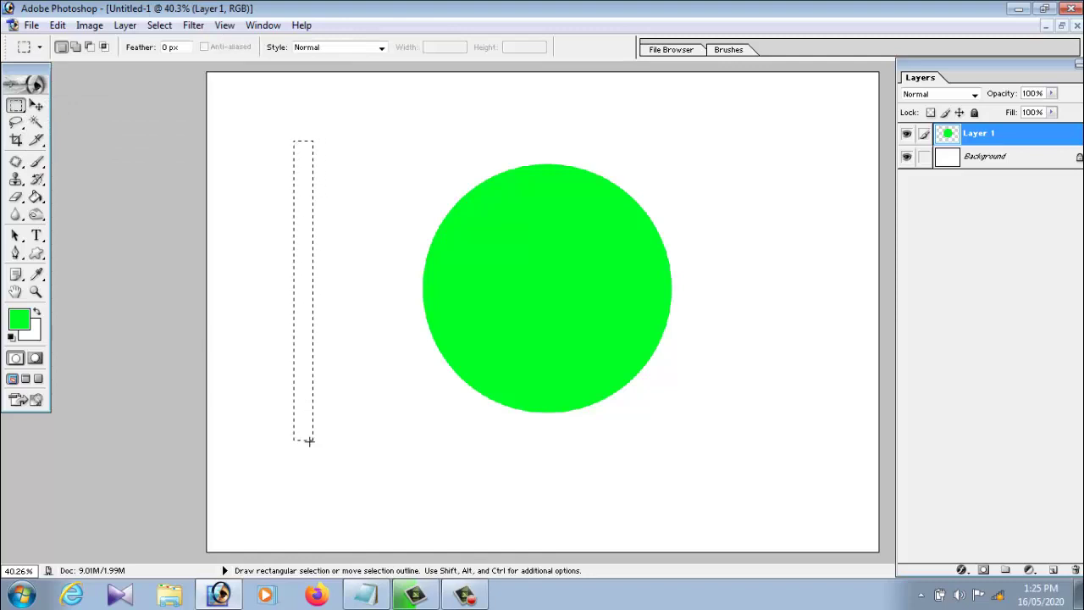
{"action": "left_click_drag", "start_coordinate": [306, 459], "coordinate": [309, 461]}
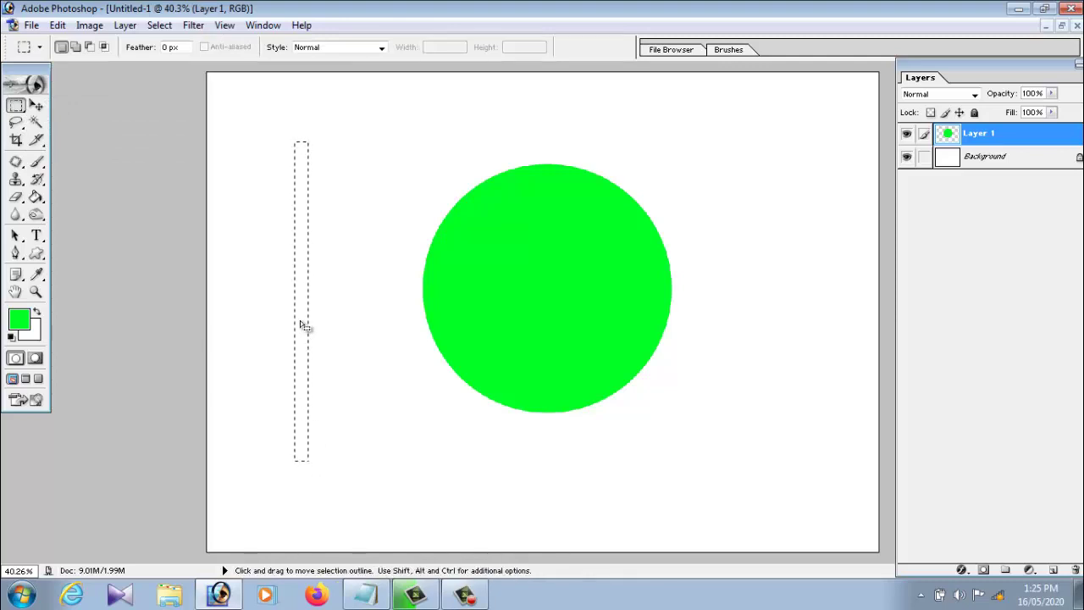
Add a new Layer 2 and open the foreground Color Picker.
{"action": "left_click", "coordinate": [124, 25]}
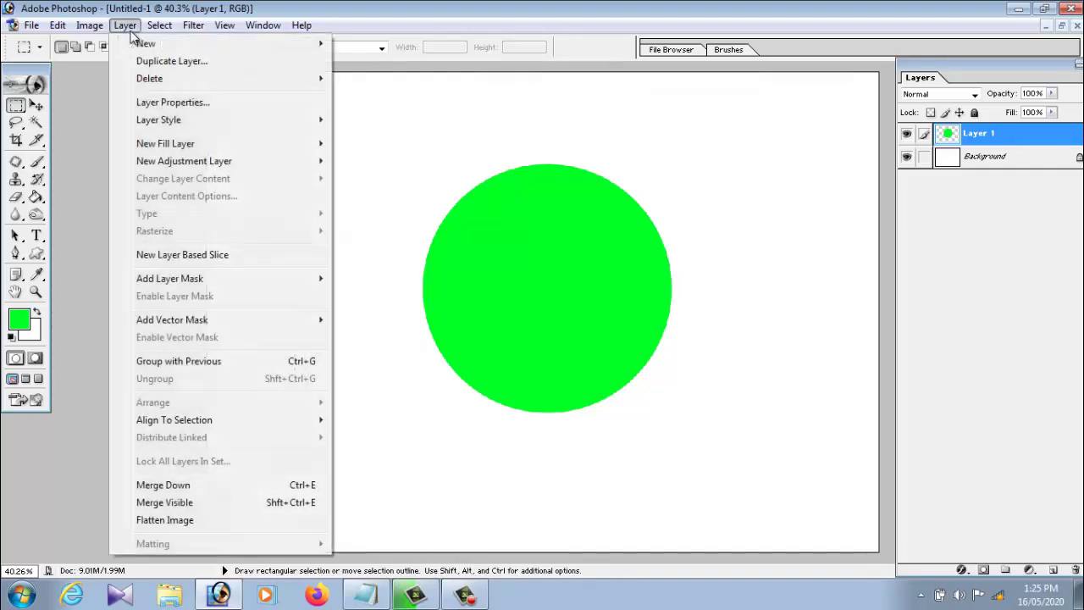
{"action": "left_click", "coordinate": [385, 45]}
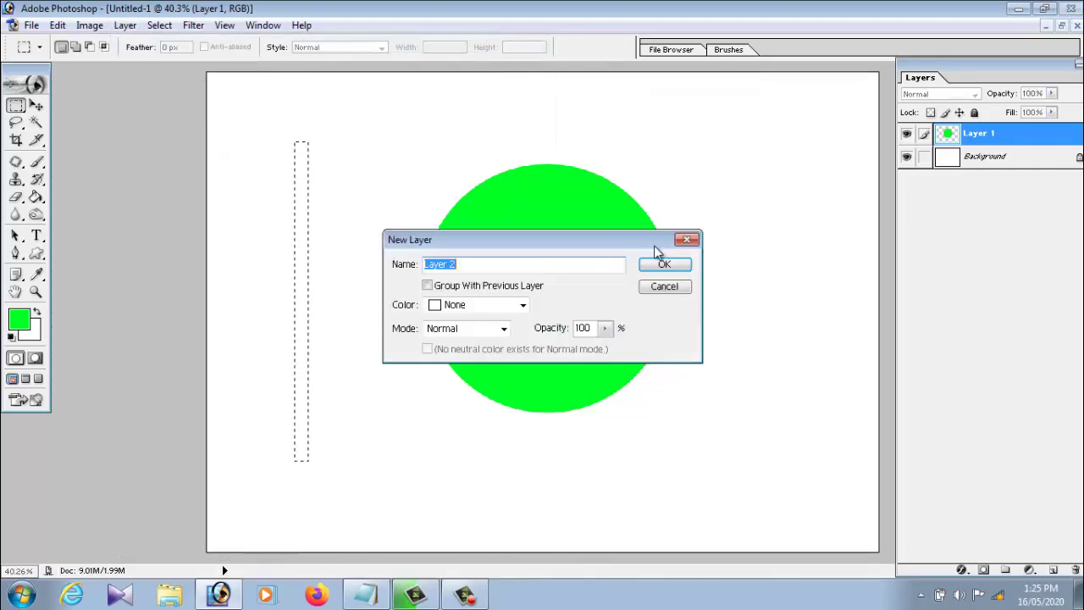
{"action": "left_click", "coordinate": [661, 265]}
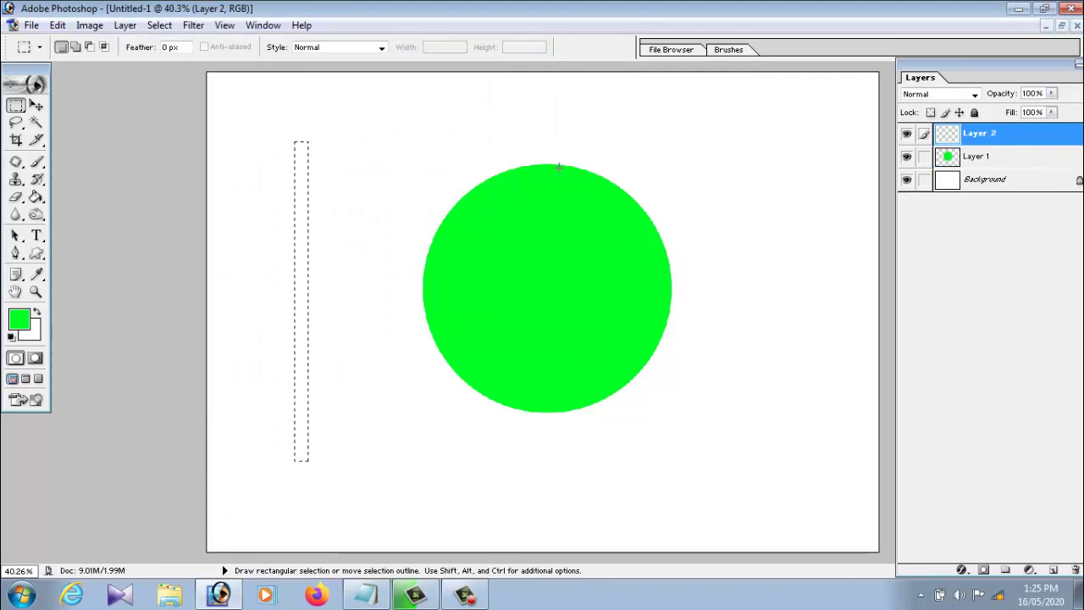
{"action": "left_click", "coordinate": [24, 323]}
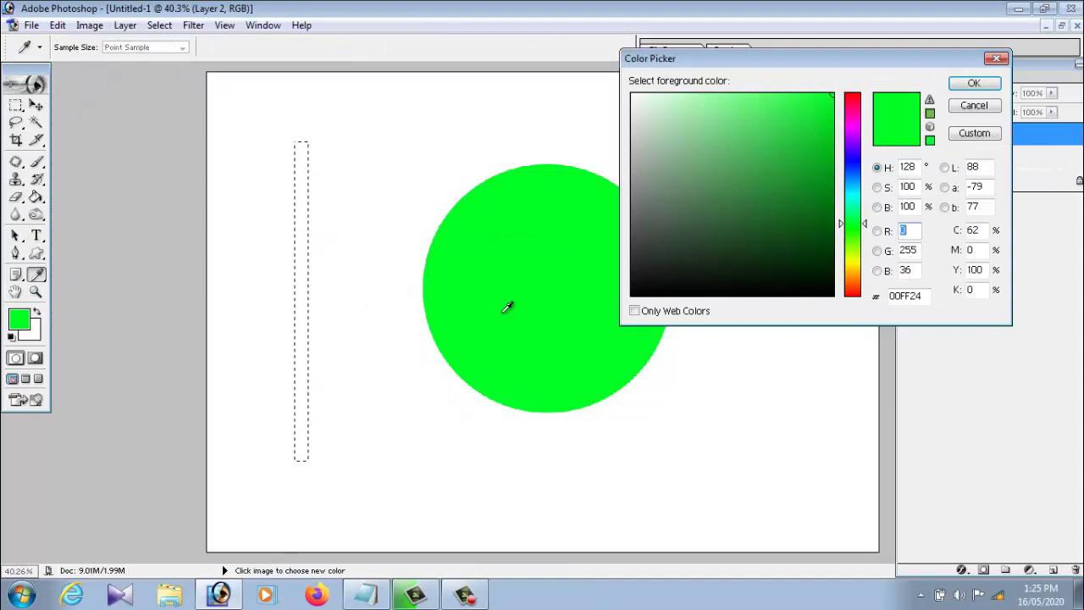
Set the foreground to red FF003C and fill the narrow rectangle with it.
{"action": "left_click", "coordinate": [856, 100]}
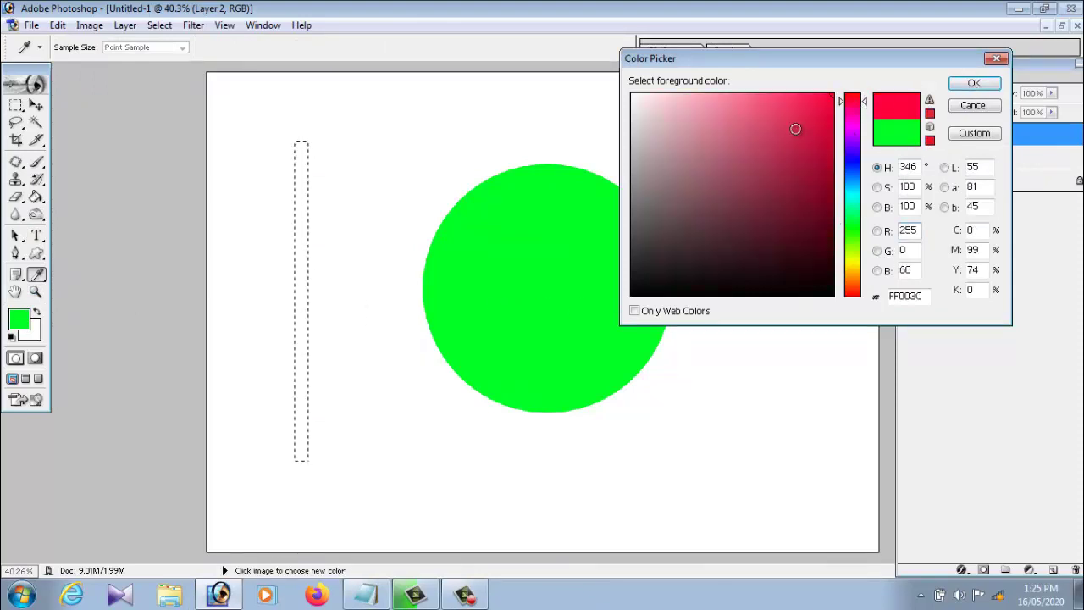
{"action": "left_click", "coordinate": [787, 123]}
{"action": "left_click", "coordinate": [832, 94]}
{"action": "left_click", "coordinate": [973, 84]}
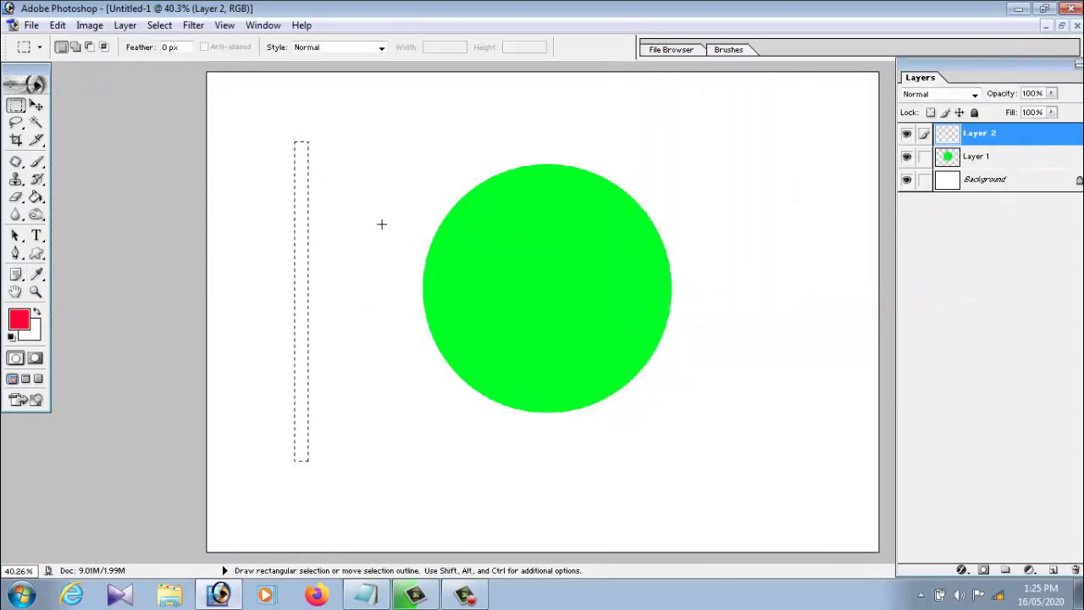
{"action": "left_click", "coordinate": [36, 197]}
{"action": "left_click", "coordinate": [297, 288]}
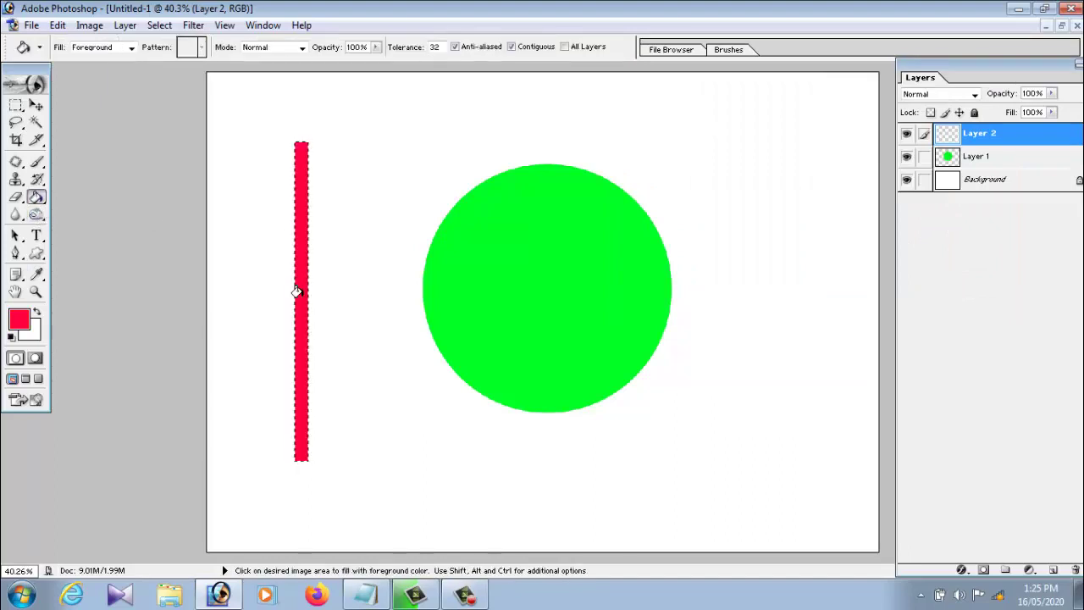
Raise the red bar, deselect it, and drag it onto the circle's centre.
{"action": "left_click", "coordinate": [37, 105]}
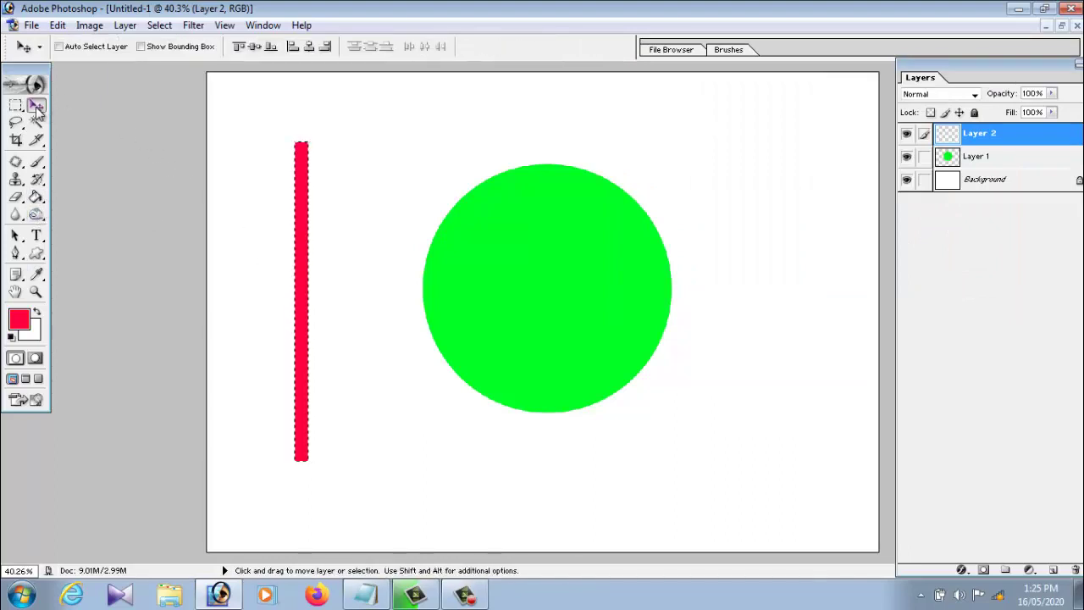
{"action": "left_click_drag", "start_coordinate": [300, 187], "coordinate": [303, 157]}
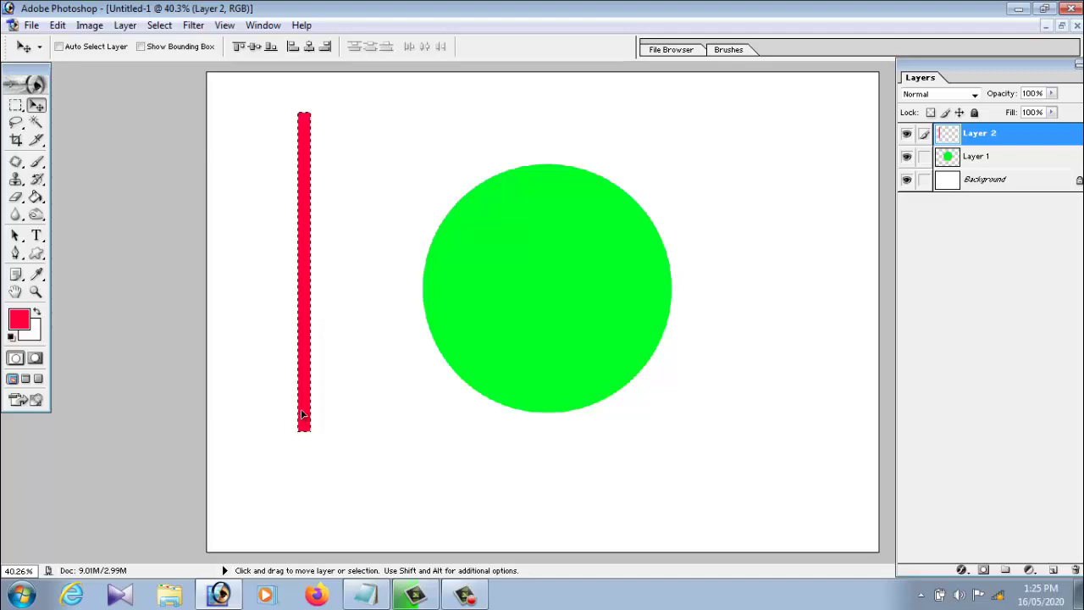
{"action": "left_click", "coordinate": [159, 25]}
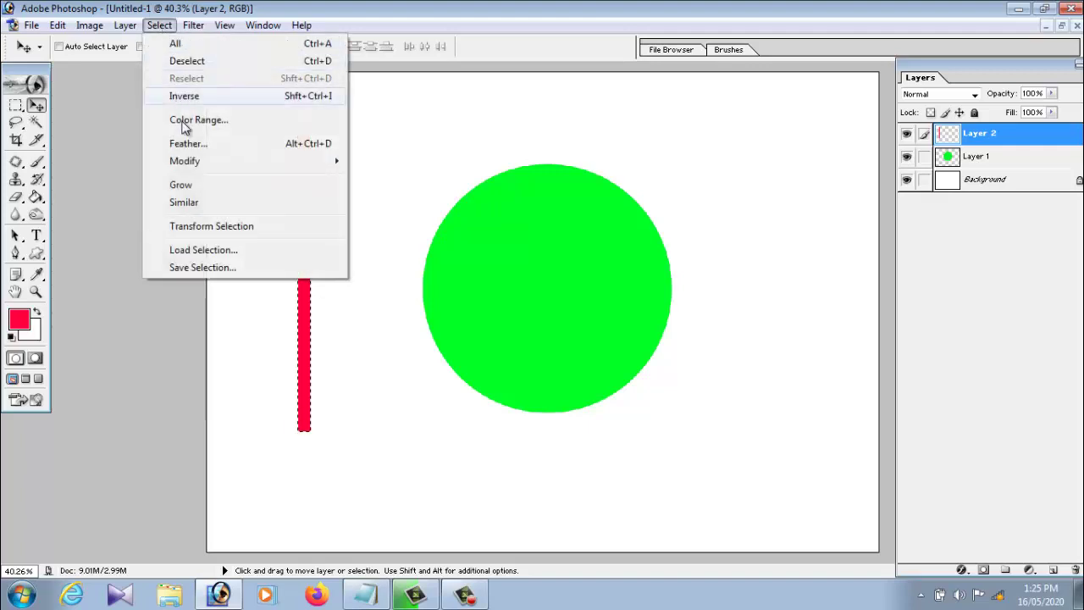
{"action": "left_click", "coordinate": [186, 61]}
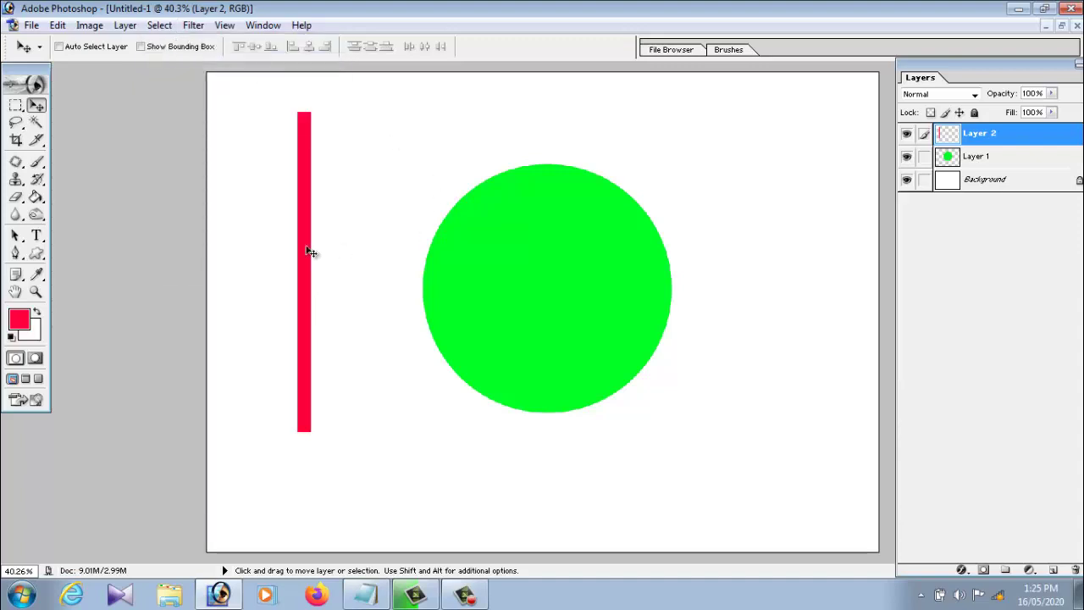
{"action": "mouse_move", "coordinate": [310, 253]}
{"action": "left_mouse_down"}
{"action": "mouse_move", "coordinate": [576, 269]}
{"action": "mouse_move", "coordinate": [549, 269]}
{"action": "left_mouse_up"}
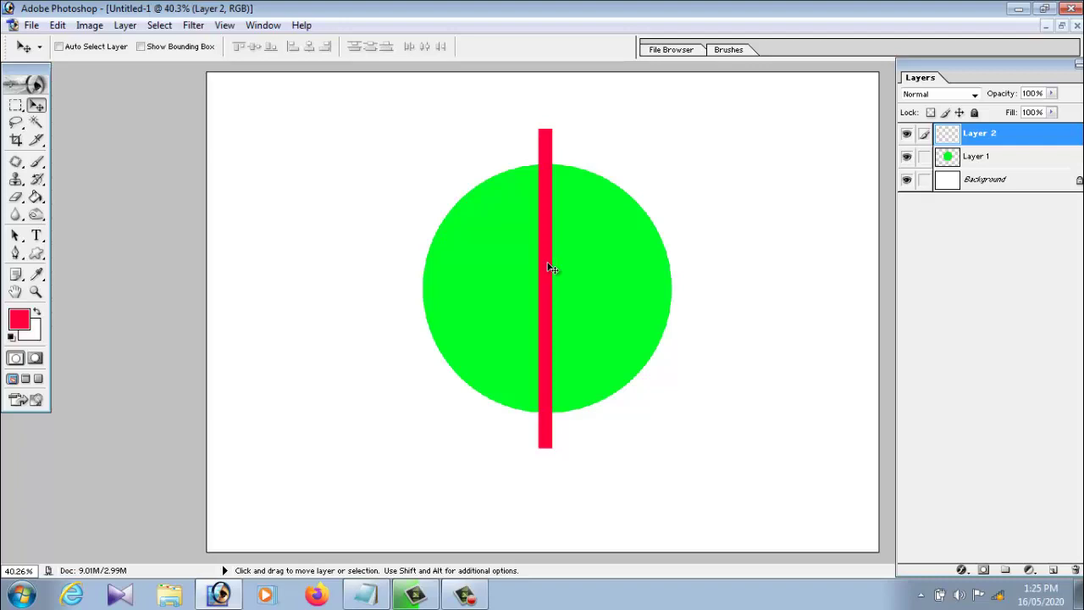
Move the red bar back to the left and nudge the green circle on Layer 1.
{"action": "left_click_drag", "start_coordinate": [548, 268], "coordinate": [293, 242]}
{"action": "right_click", "coordinate": [561, 295]}
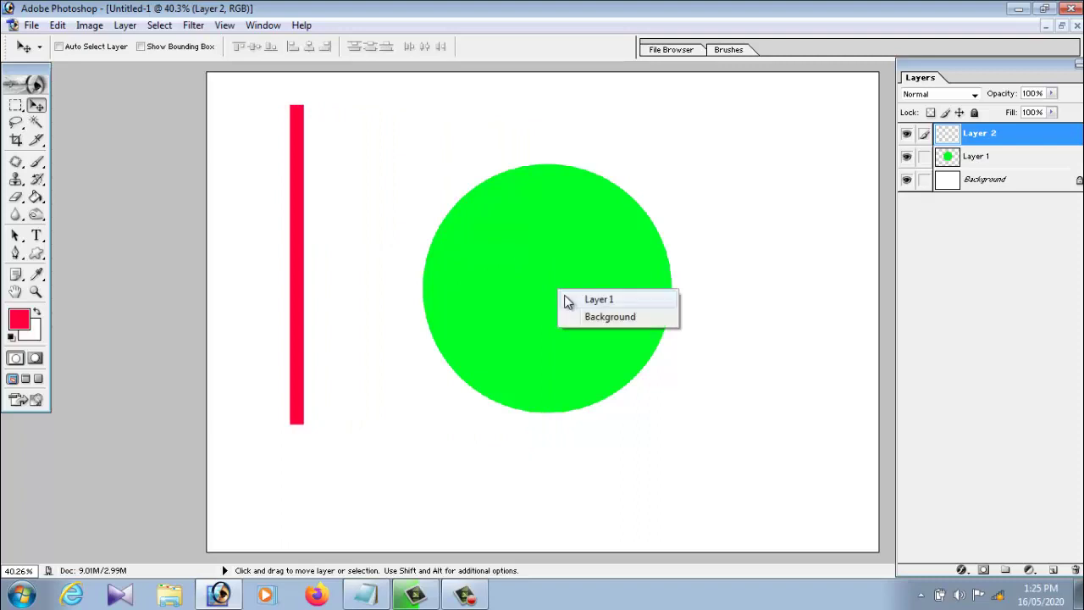
{"action": "left_click", "coordinate": [588, 296]}
{"action": "mouse_move", "coordinate": [541, 333]}
{"action": "left_mouse_down"}
{"action": "mouse_move", "coordinate": [552, 316]}
{"action": "mouse_move", "coordinate": [534, 321]}
{"action": "left_mouse_up"}
{"action": "left_click", "coordinate": [998, 135]}
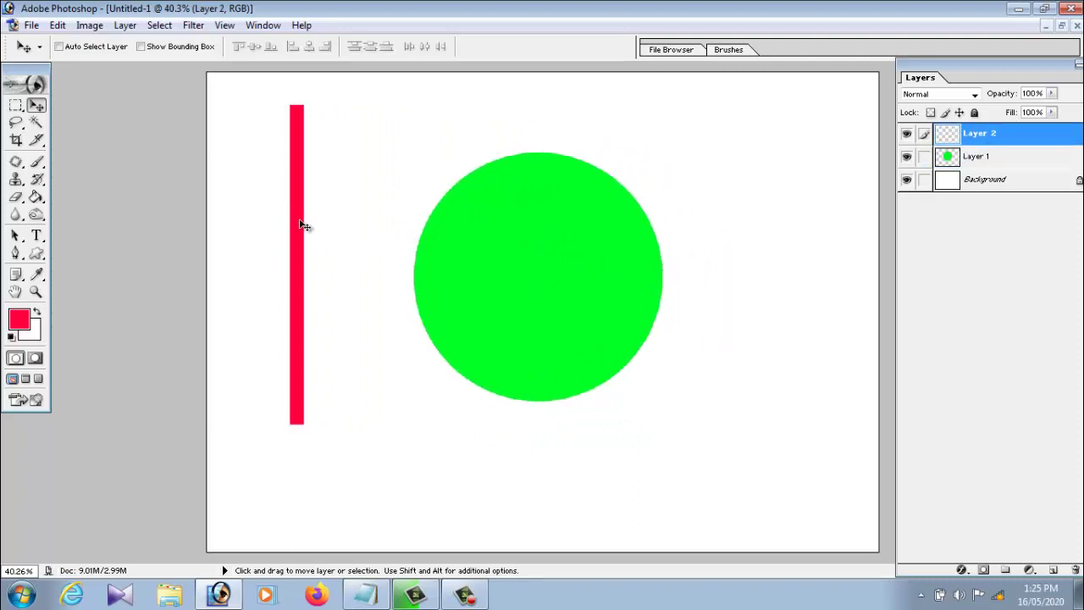
{"action": "left_click_drag", "start_coordinate": [301, 225], "coordinate": [331, 235]}
{"action": "mouse_move", "coordinate": [566, 280]}
{"action": "left_mouse_down"}
{"action": "mouse_move", "coordinate": [528, 286]}
{"action": "mouse_move", "coordinate": [532, 269]}
{"action": "mouse_move", "coordinate": [531, 310]}
{"action": "mouse_move", "coordinate": [550, 266]}
{"action": "mouse_move", "coordinate": [556, 302]}
{"action": "mouse_move", "coordinate": [537, 280]}
{"action": "mouse_move", "coordinate": [547, 219]}
{"action": "mouse_move", "coordinate": [540, 253]}
{"action": "mouse_move", "coordinate": [534, 229]}
{"action": "left_mouse_up"}
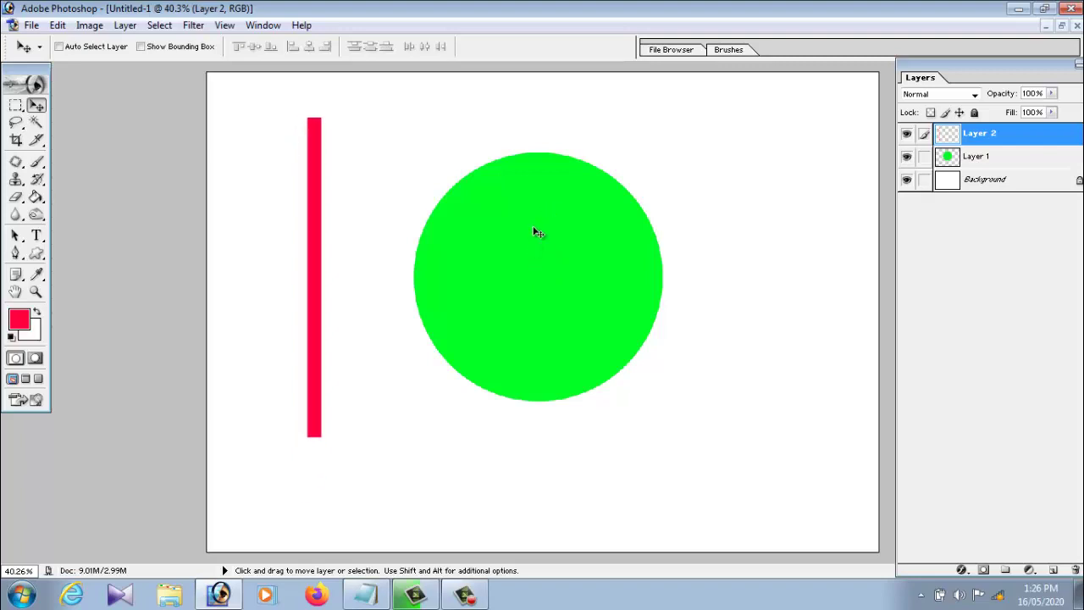
Fine-tune positions: green circle near the canvas centre, red bar just left of it.
{"action": "left_click", "coordinate": [990, 160]}
{"action": "mouse_move", "coordinate": [807, 236]}
{"action": "left_mouse_down"}
{"action": "mouse_move", "coordinate": [621, 254]}
{"action": "mouse_move", "coordinate": [643, 260]}
{"action": "left_mouse_up"}
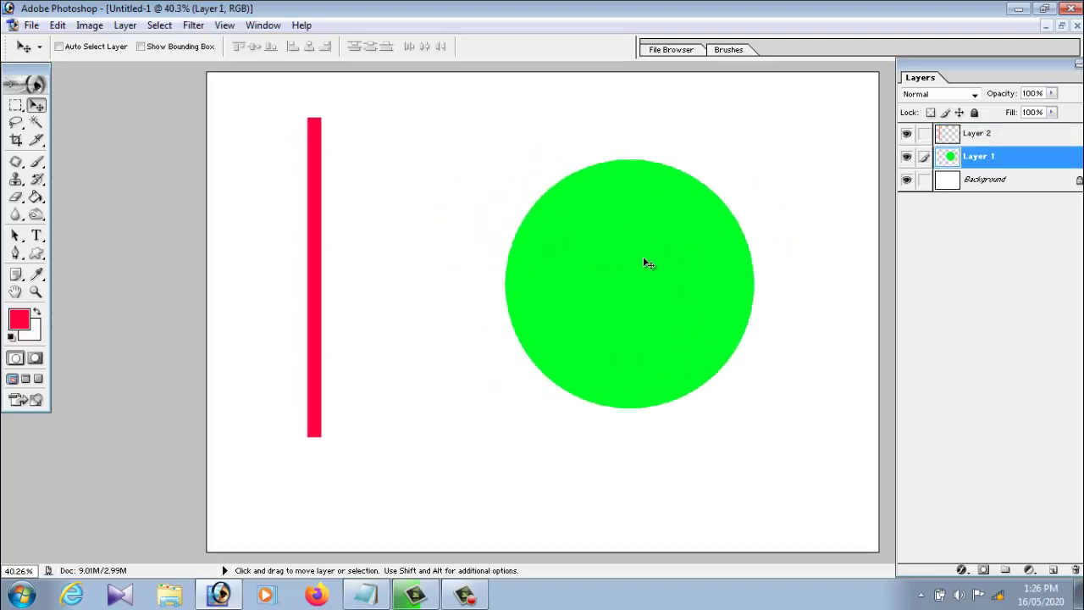
{"action": "left_click", "coordinate": [997, 136]}
{"action": "left_click_drag", "start_coordinate": [320, 290], "coordinate": [321, 286]}
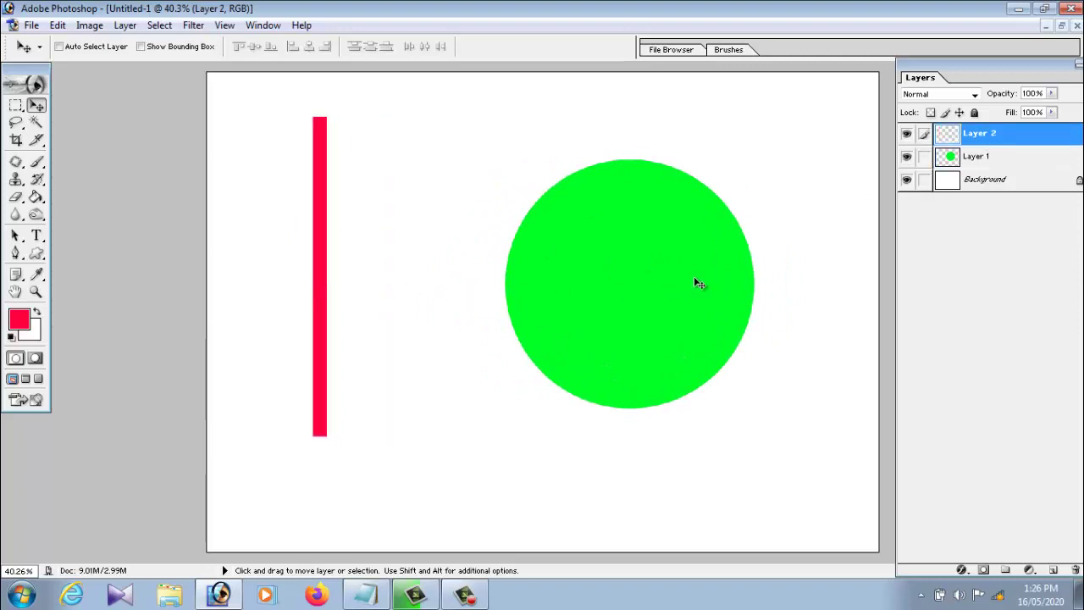
{"action": "left_click", "coordinate": [974, 156]}
{"action": "mouse_move", "coordinate": [543, 281]}
{"action": "left_mouse_down"}
{"action": "mouse_move", "coordinate": [532, 264]}
{"action": "mouse_move", "coordinate": [520, 324]}
{"action": "mouse_move", "coordinate": [526, 294]}
{"action": "left_mouse_up"}
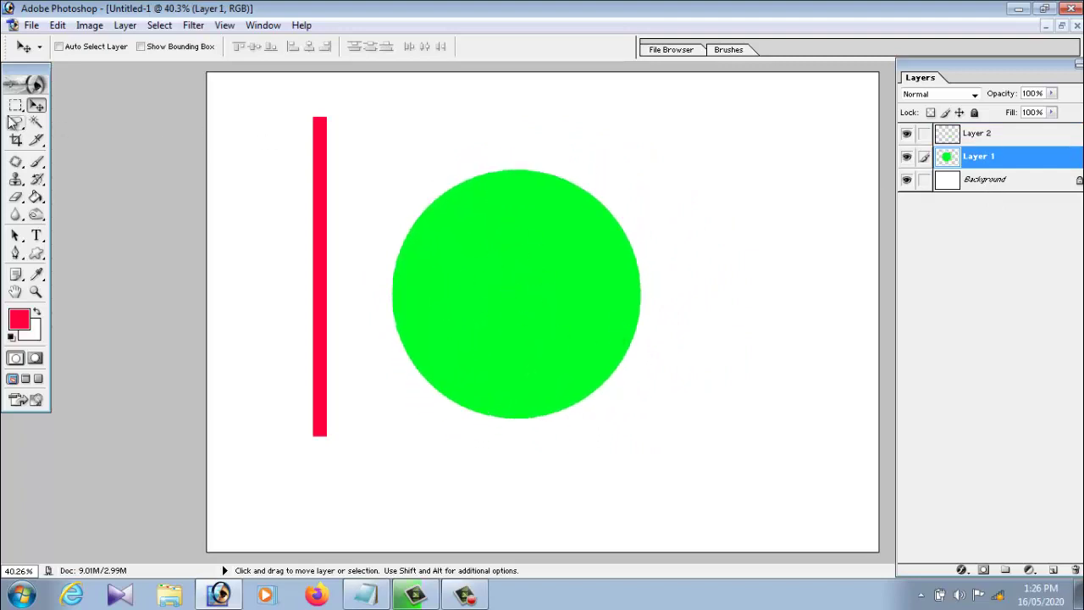
Cut a circle from the green disc's upper left to leave a crescent.
{"action": "left_click_drag", "start_coordinate": [15, 108], "coordinate": [68, 124]}
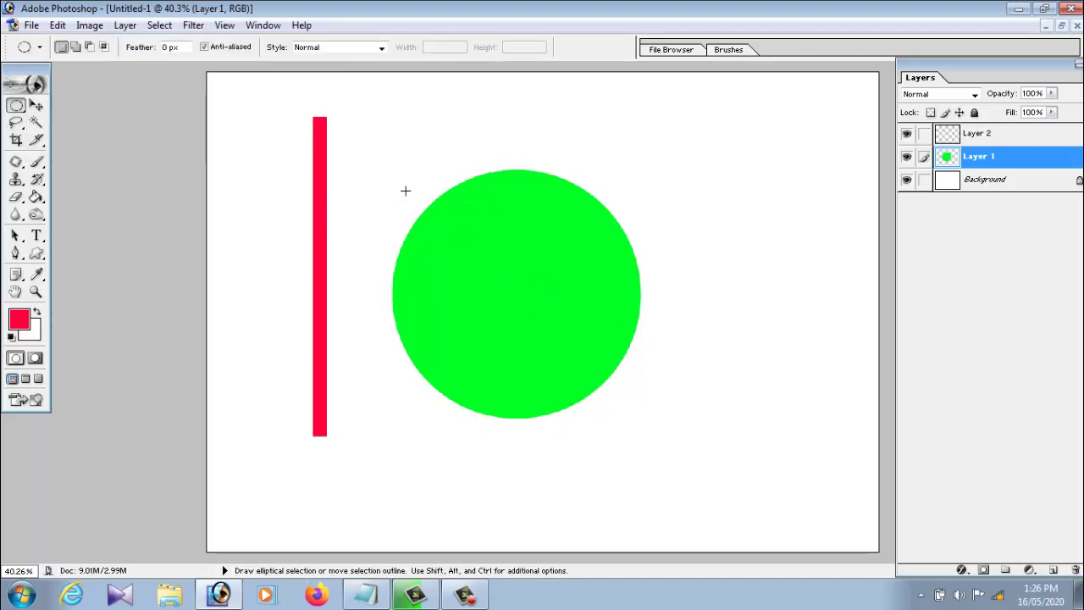
{"action": "left_click_drag", "start_coordinate": [388, 168], "coordinate": [516, 335]}
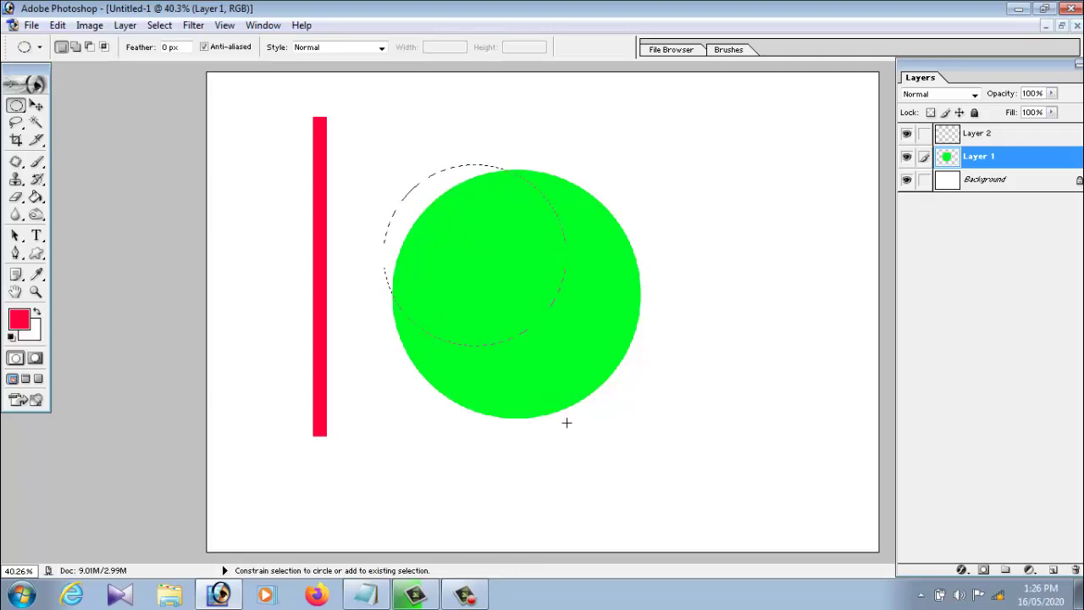
{"action": "left_click_drag", "start_coordinate": [566, 422], "coordinate": [607, 452]}
{"action": "left_click_drag", "start_coordinate": [616, 455], "coordinate": [617, 457]}
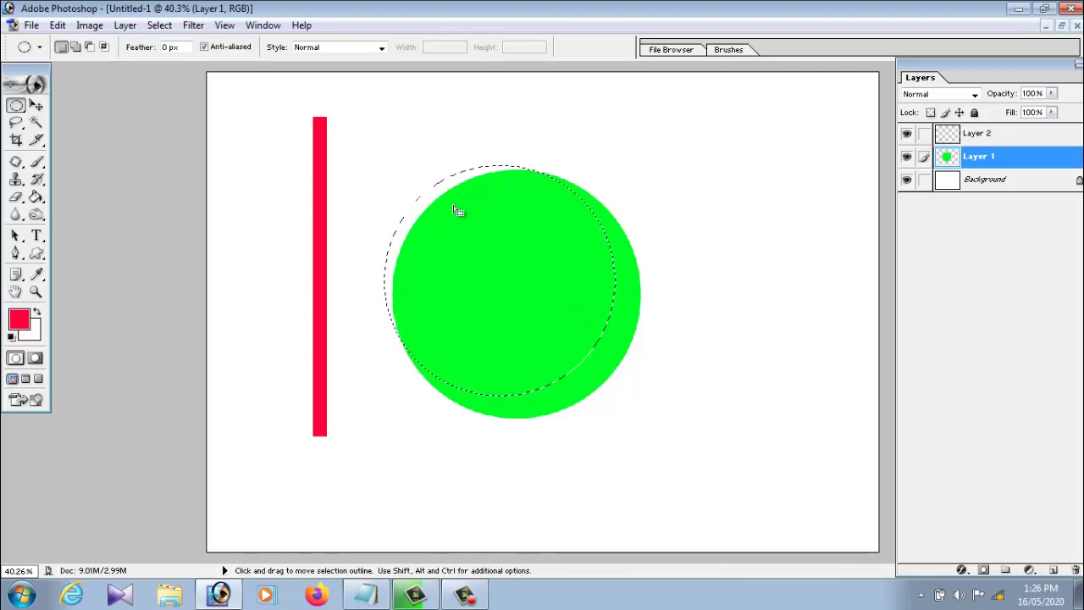
{"action": "key", "text": "Delete"}
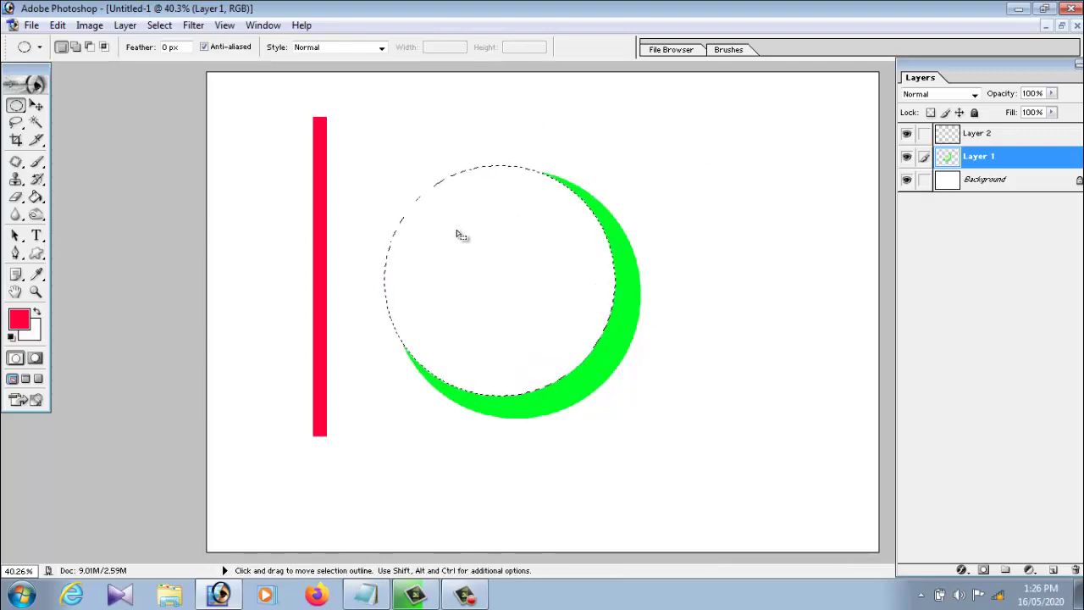
Delete another perfect-circle area from the crescent's inner side, then deselect.
{"action": "left_click", "coordinate": [384, 148]}
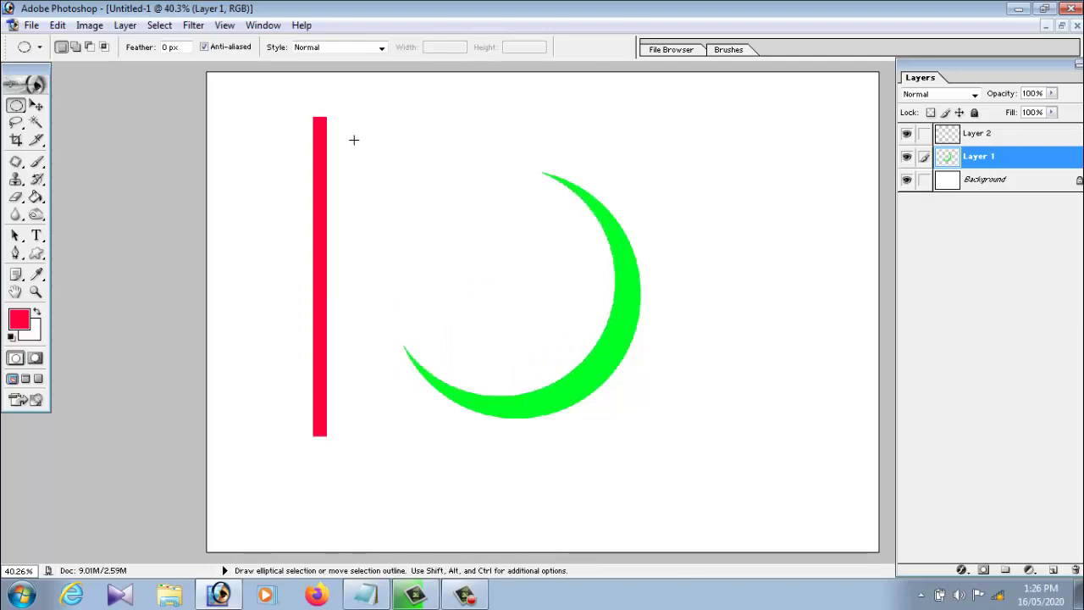
{"action": "key", "text": "shift"}
{"action": "left_click_drag", "start_coordinate": [564, 351], "coordinate": [629, 405]}
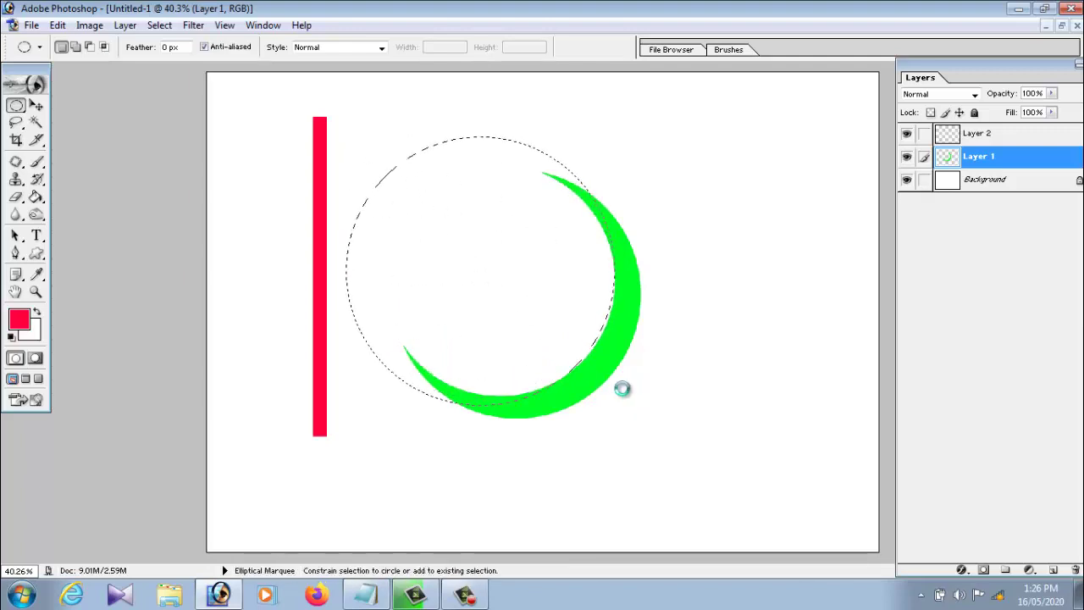
{"action": "left_click_drag", "start_coordinate": [540, 339], "coordinate": [544, 339]}
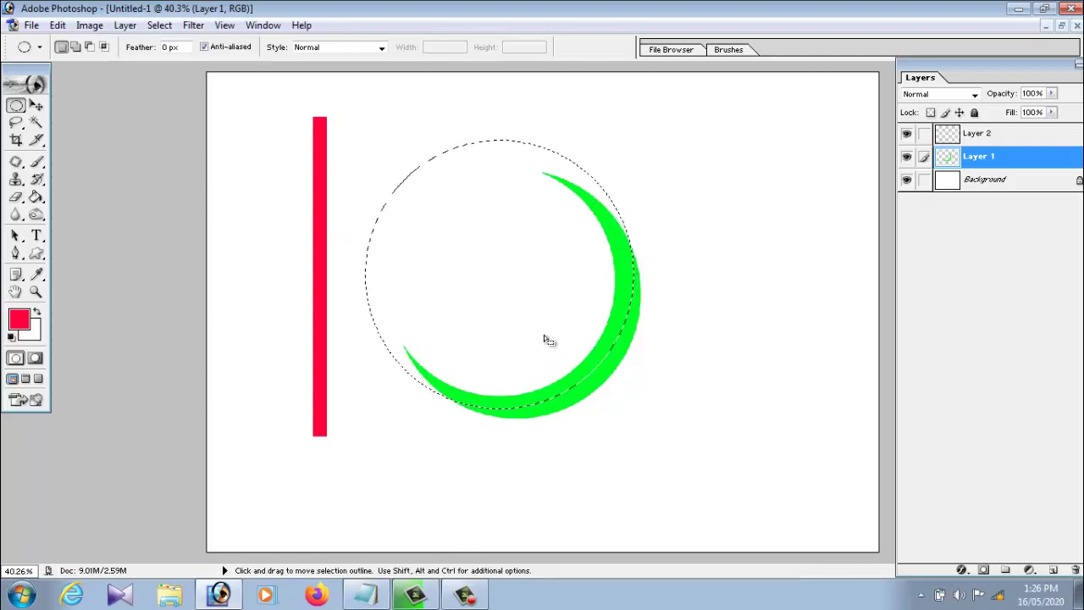
{"action": "key", "text": "Delete"}
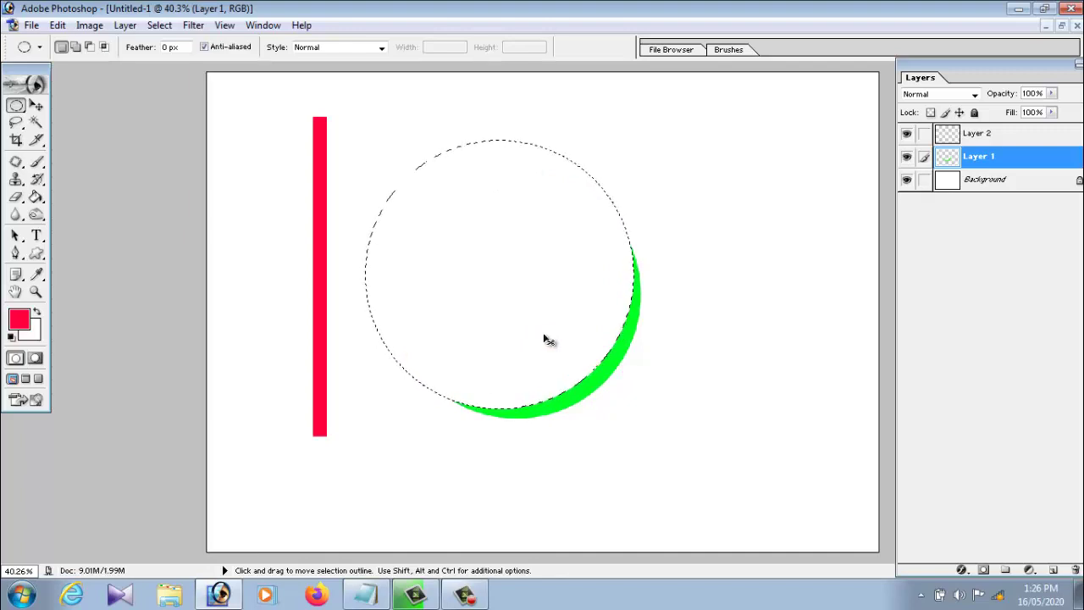
{"action": "key", "text": "ctrl+d"}
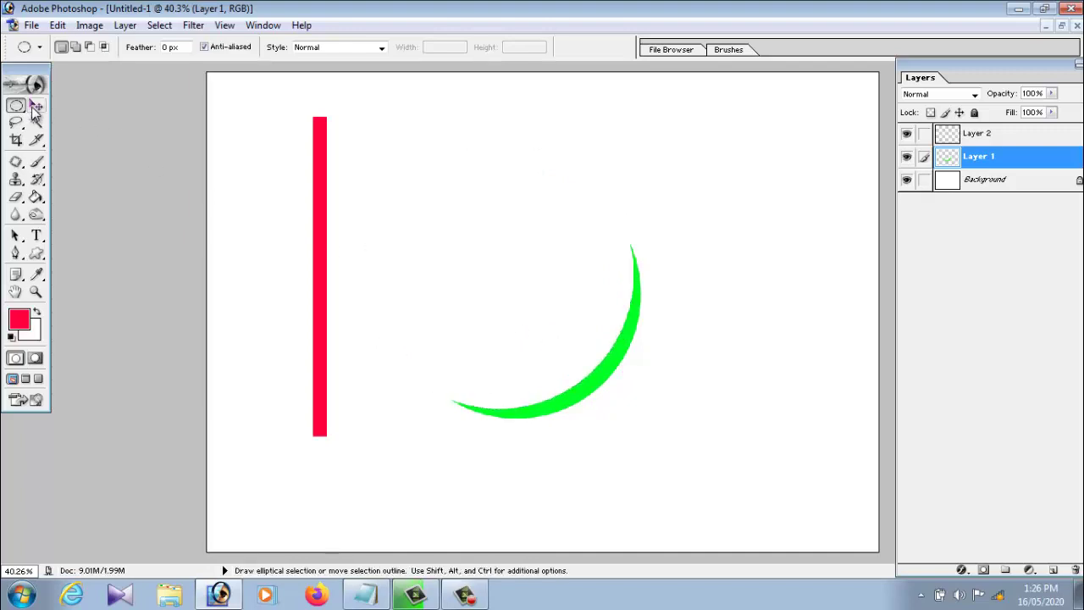
{"action": "left_click", "coordinate": [36, 105]}
Shift the green arc up-left and drag the red bar on Layer 2 across it.
{"action": "mouse_move", "coordinate": [556, 338]}
{"action": "left_mouse_down"}
{"action": "mouse_move", "coordinate": [525, 293]}
{"action": "mouse_move", "coordinate": [530, 309]}
{"action": "left_mouse_up"}
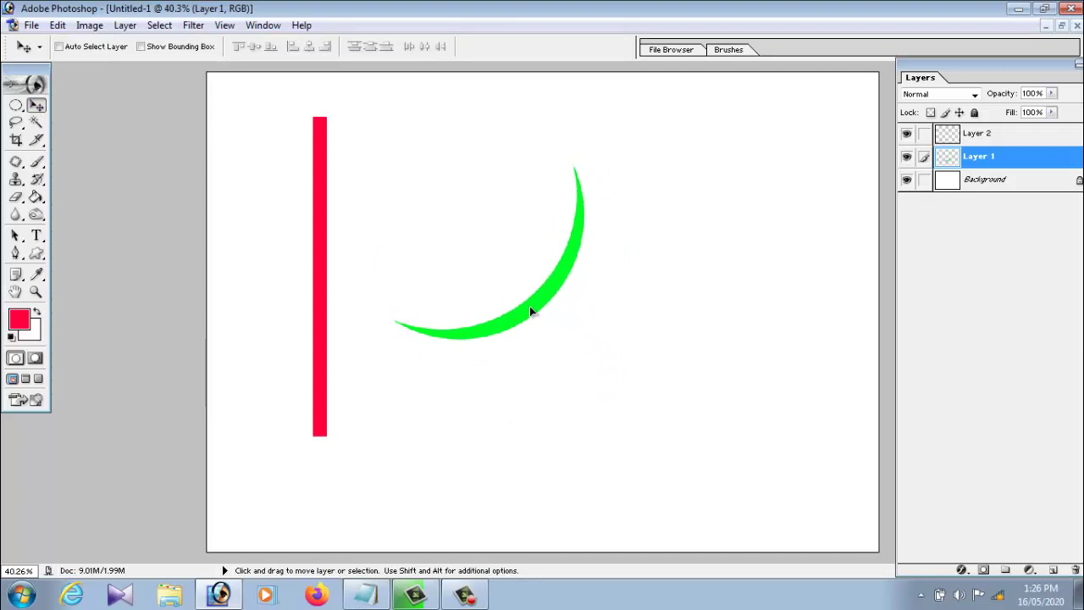
{"action": "right_click", "coordinate": [322, 273]}
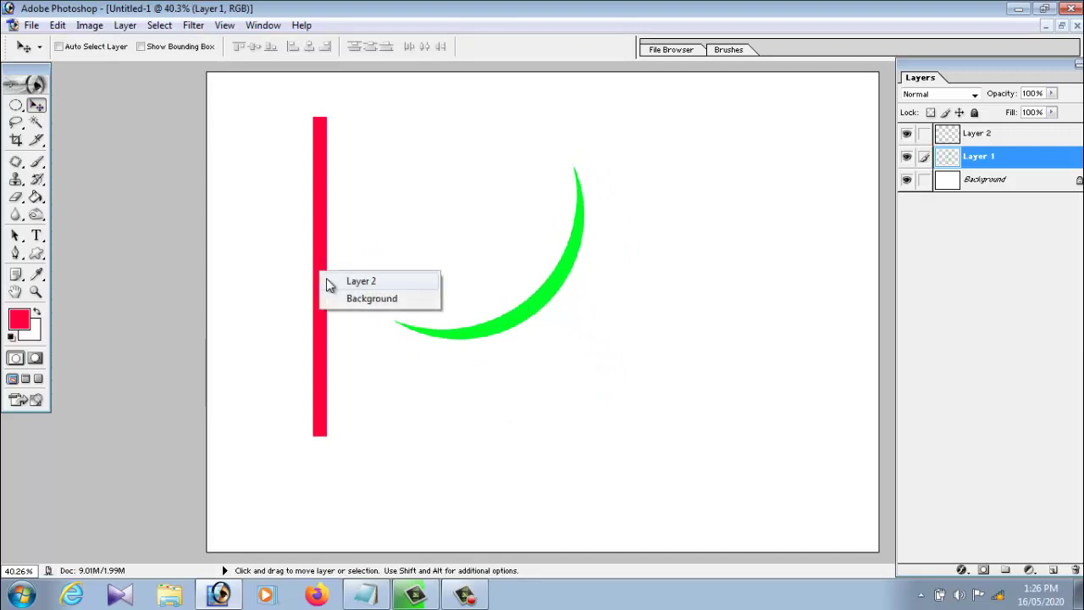
{"action": "left_click", "coordinate": [323, 245]}
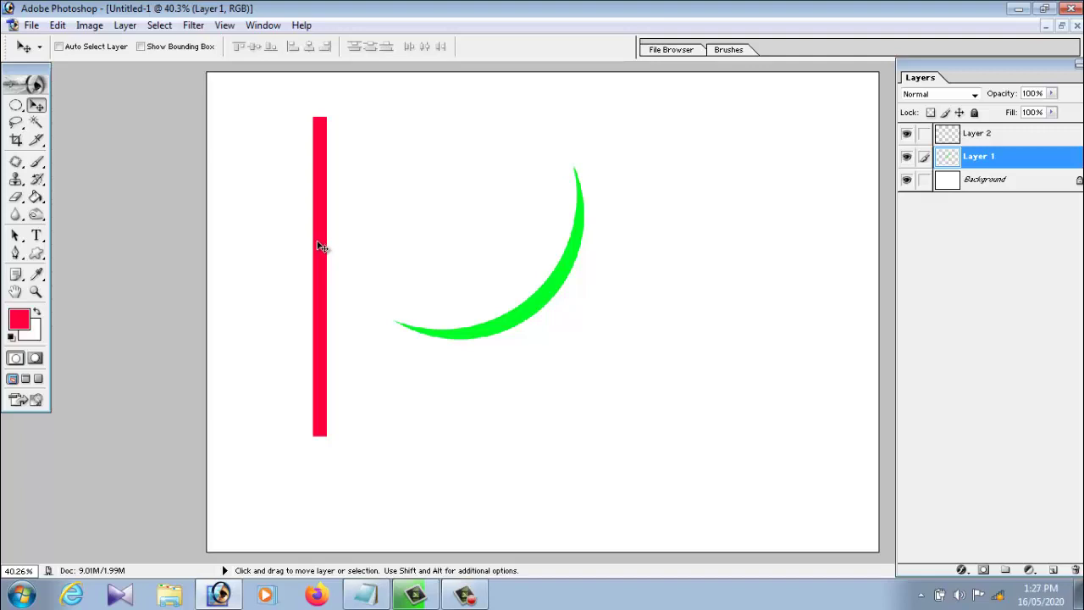
{"action": "right_click", "coordinate": [321, 245]}
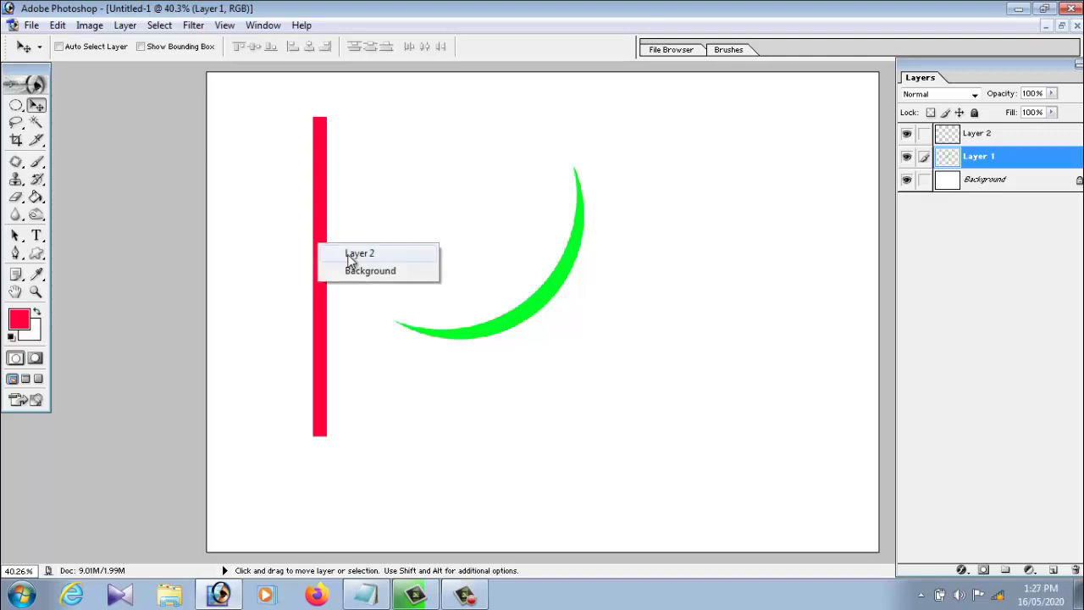
{"action": "left_click", "coordinate": [351, 254]}
{"action": "left_click_drag", "start_coordinate": [321, 258], "coordinate": [531, 272]}
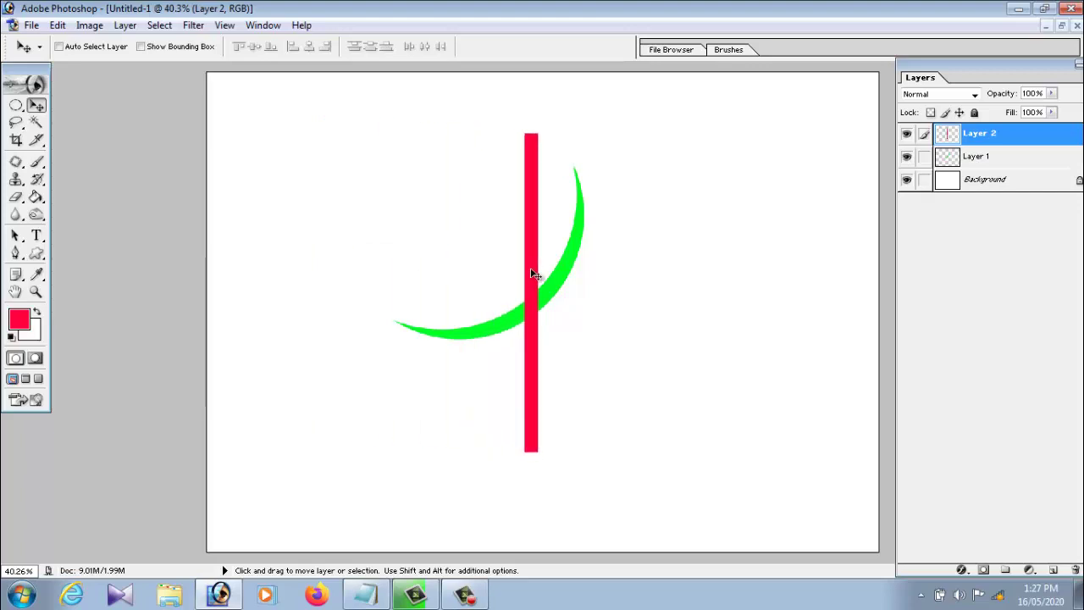
Make Layer 1, holding the green arc, active again from the right-click layer list.
{"action": "right_click", "coordinate": [554, 284]}
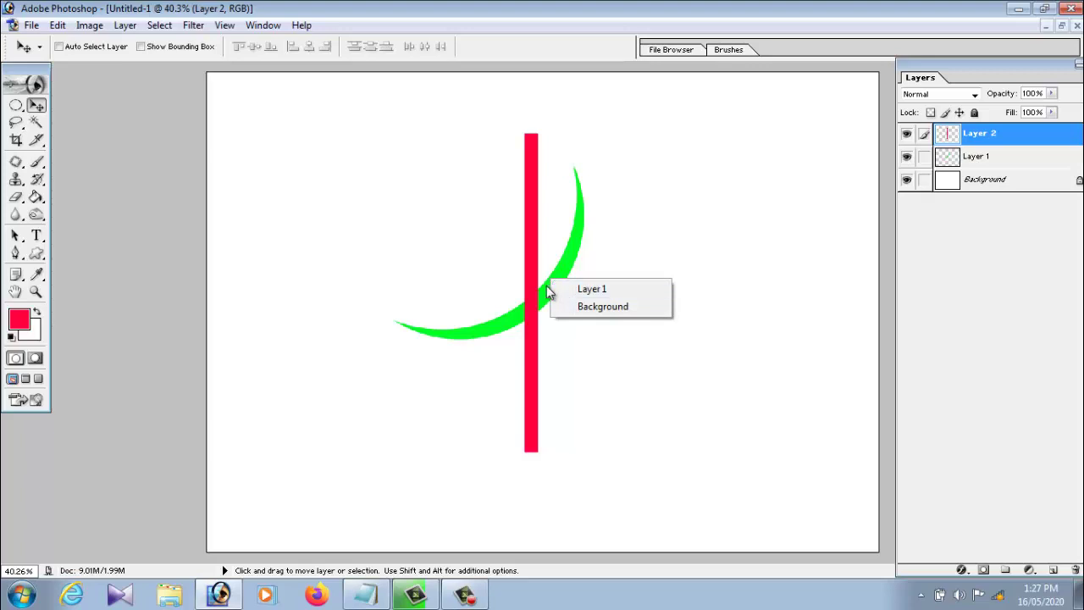
{"action": "right_click", "coordinate": [548, 284]}
{"action": "right_click", "coordinate": [552, 281]}
{"action": "left_click", "coordinate": [563, 288]}
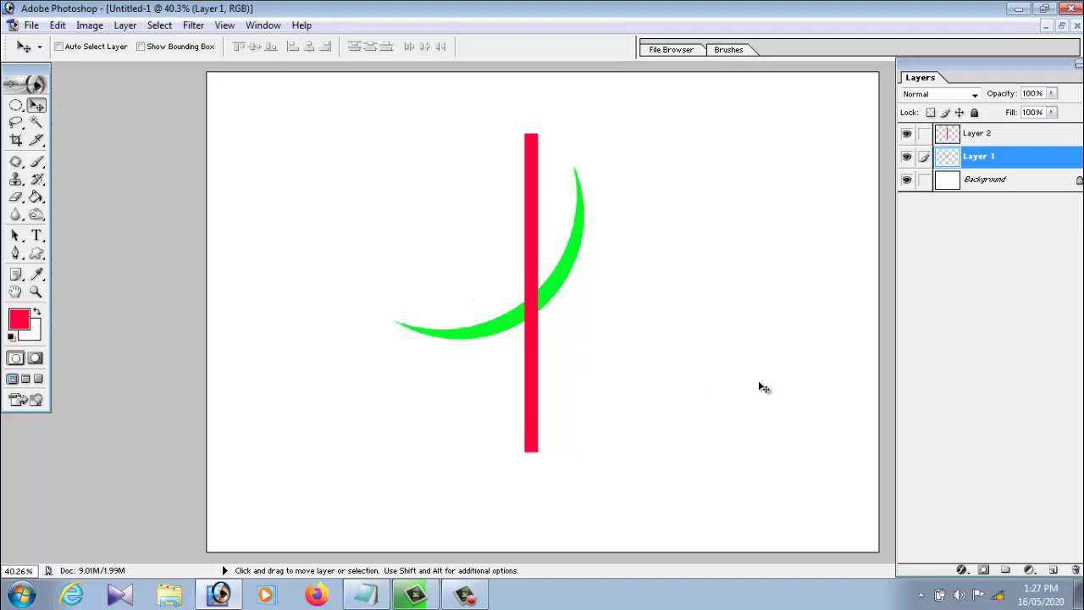
Duplicate the green arc layer and rotate the copy about 50°.
{"action": "left_click", "coordinate": [125, 24]}
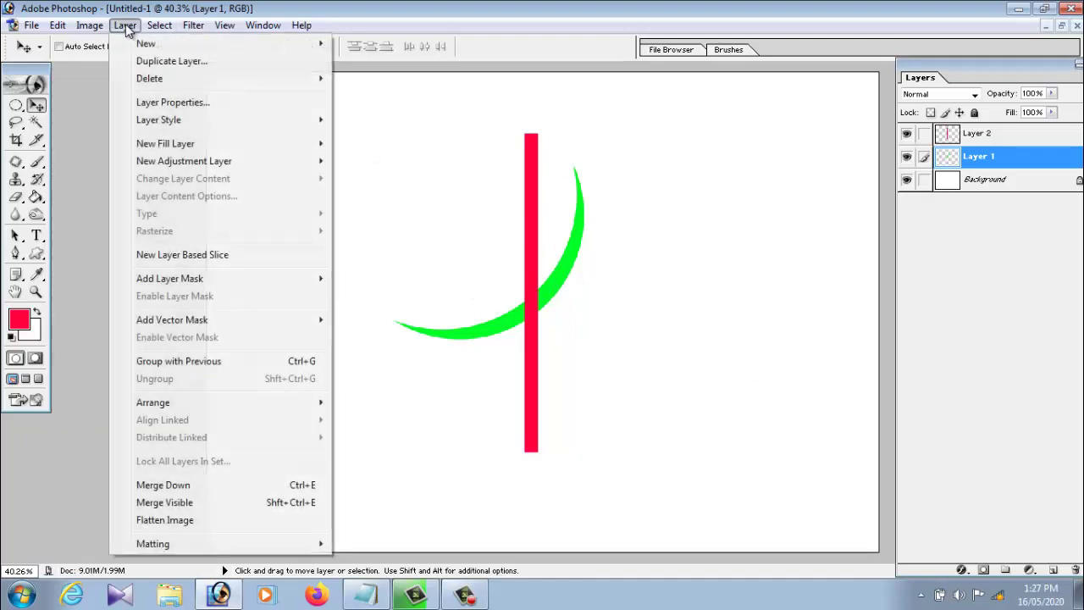
{"action": "left_click", "coordinate": [165, 61]}
{"action": "left_click", "coordinate": [672, 259]}
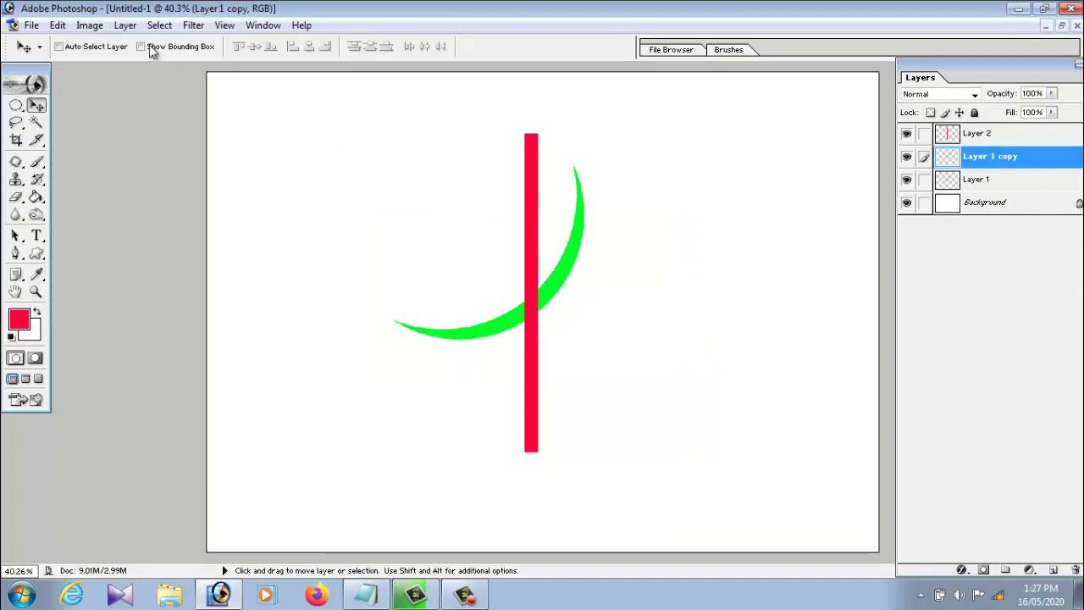
{"action": "left_click", "coordinate": [61, 28]}
{"action": "mouse_move", "coordinate": [94, 336]}
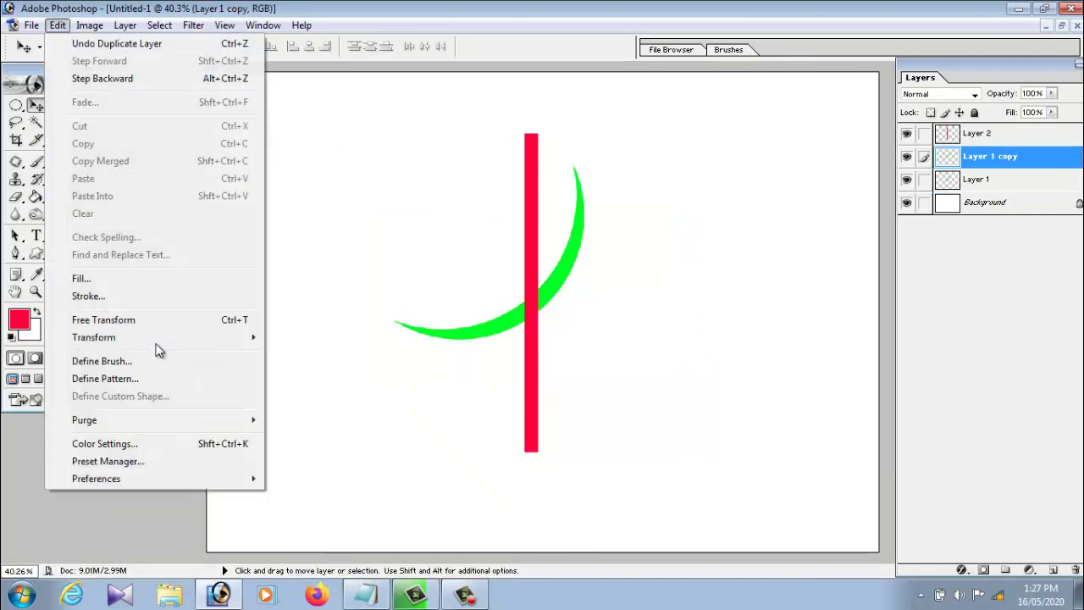
{"action": "left_click", "coordinate": [347, 379]}
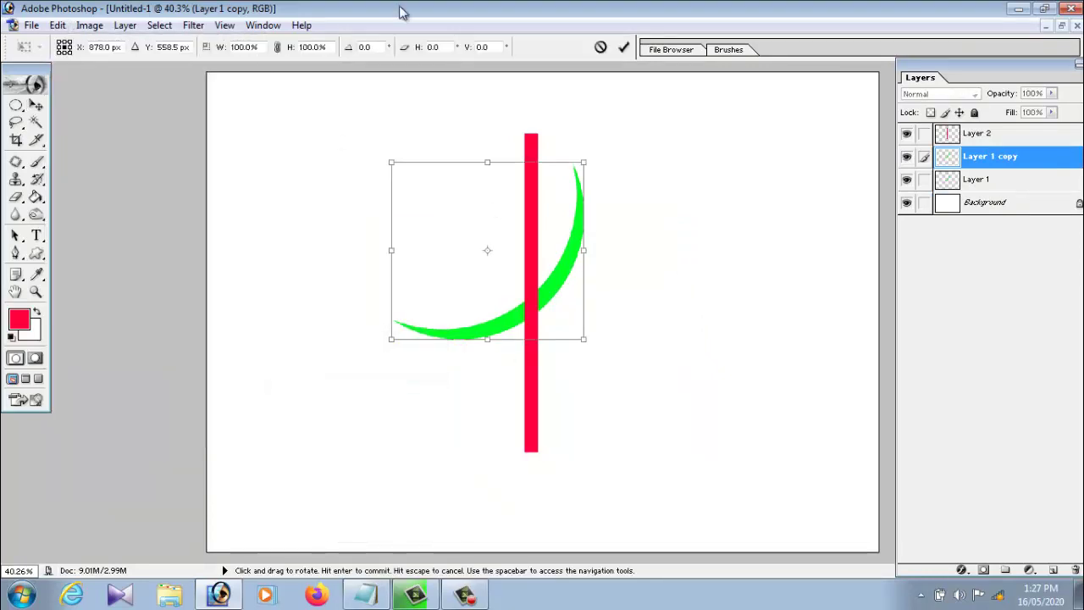
{"action": "left_click_drag", "start_coordinate": [664, 244], "coordinate": [693, 413]}
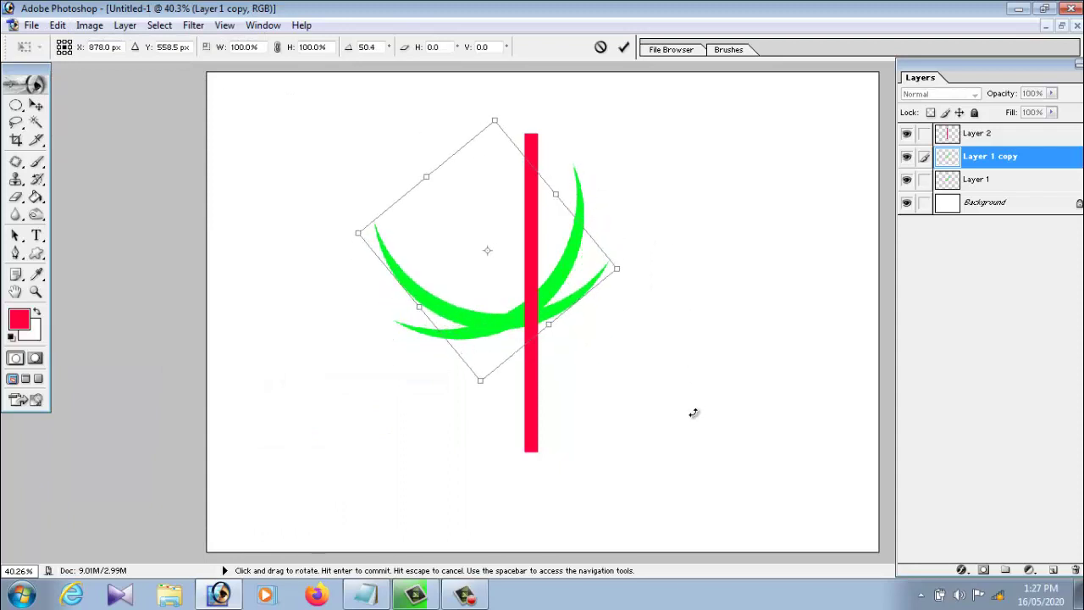
{"action": "key", "text": "Return"}
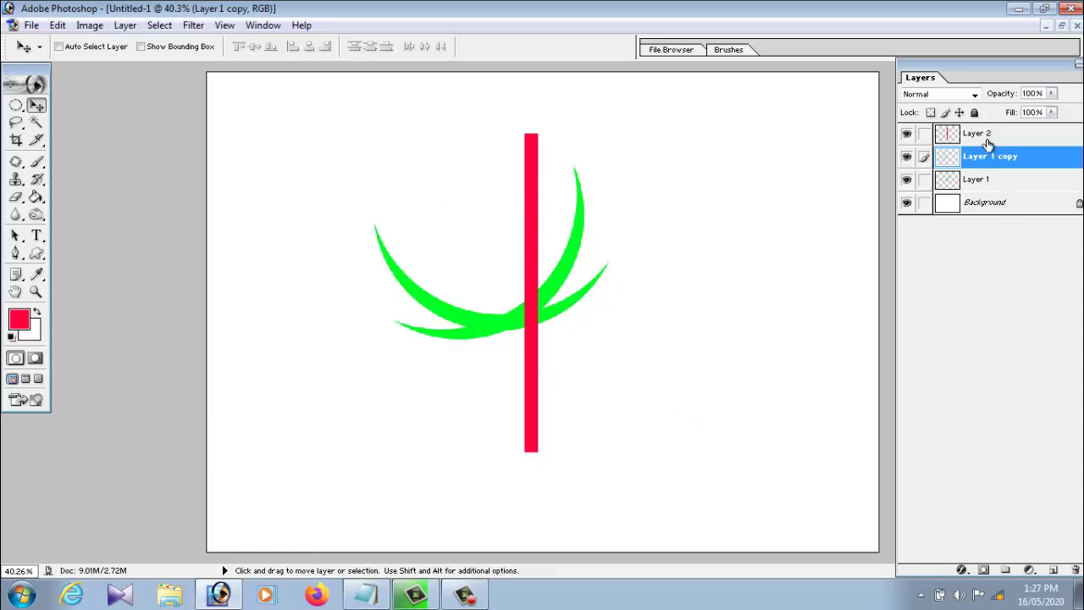
Toggle Layer 1 and Layer 1 copy visibility to compare the two arcs.
{"action": "left_click", "coordinate": [987, 185]}
{"action": "left_click", "coordinate": [985, 160]}
{"action": "left_click", "coordinate": [982, 184]}
{"action": "left_click", "coordinate": [982, 161]}
{"action": "left_click", "coordinate": [905, 157]}
{"action": "left_click", "coordinate": [906, 157]}
{"action": "left_click", "coordinate": [906, 181]}
{"action": "left_click", "coordinate": [906, 181]}
Merge the rotated arc into Layer 1, shift both arcs up-right, and copy them to a new layer.
{"action": "left_click", "coordinate": [122, 25]}
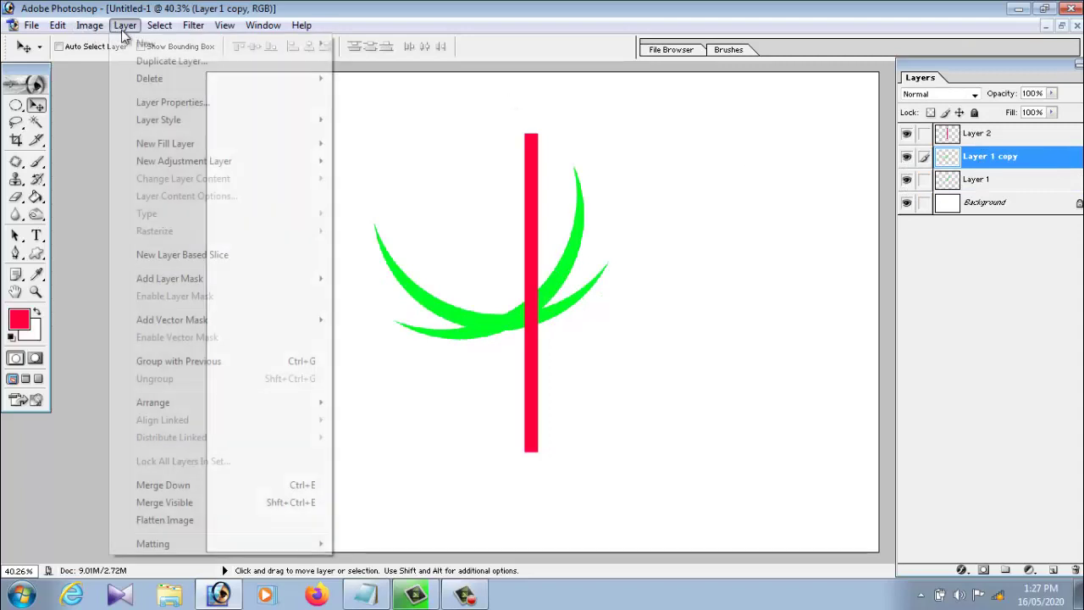
{"action": "left_click", "coordinate": [174, 485]}
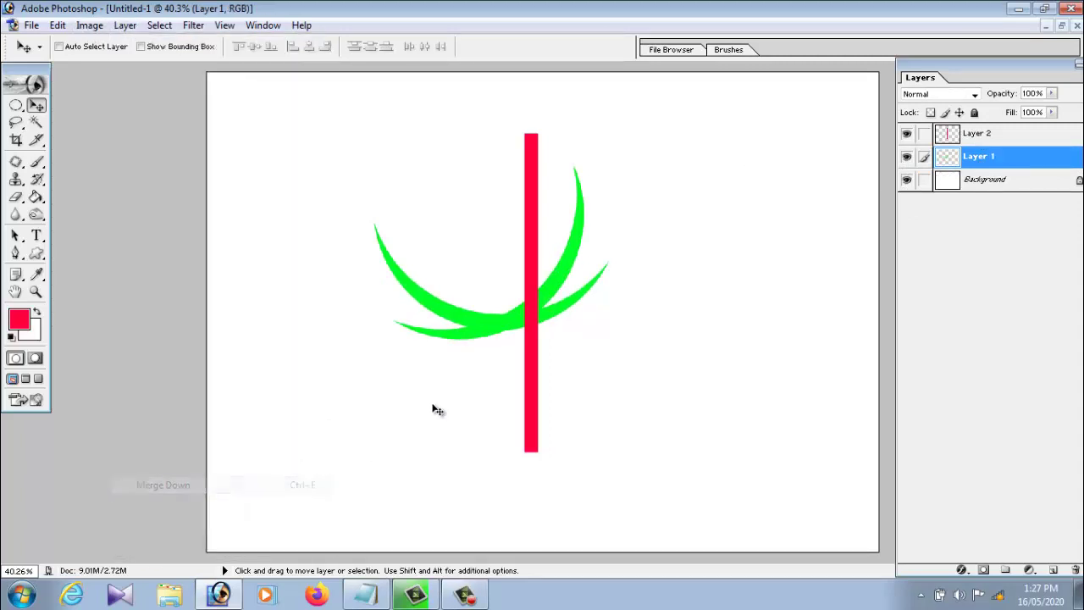
{"action": "left_click_drag", "start_coordinate": [503, 317], "coordinate": [524, 302]}
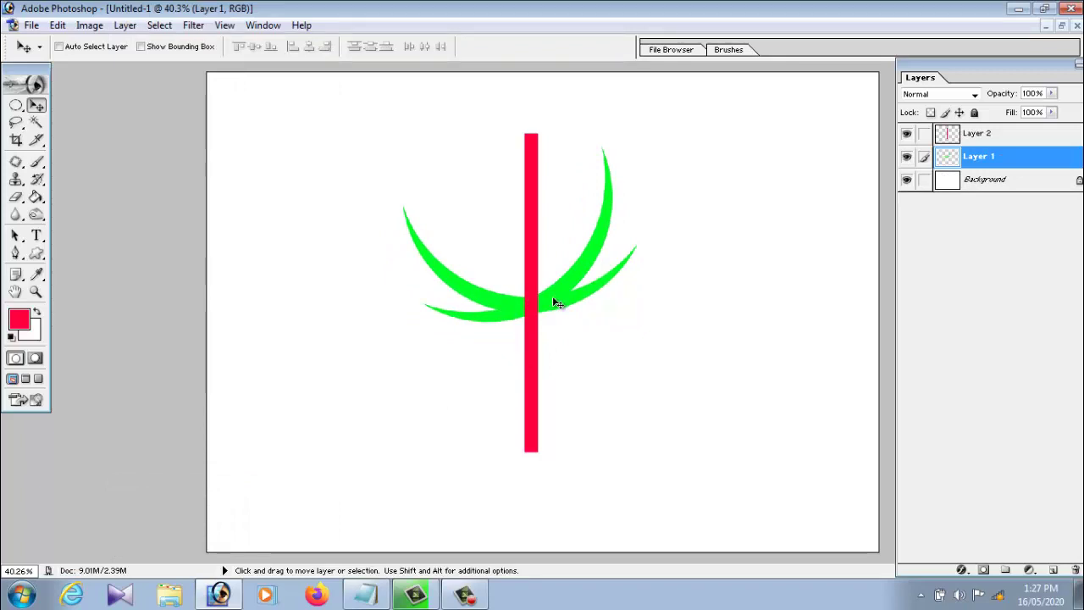
{"action": "key", "text": "ctrl+j"}
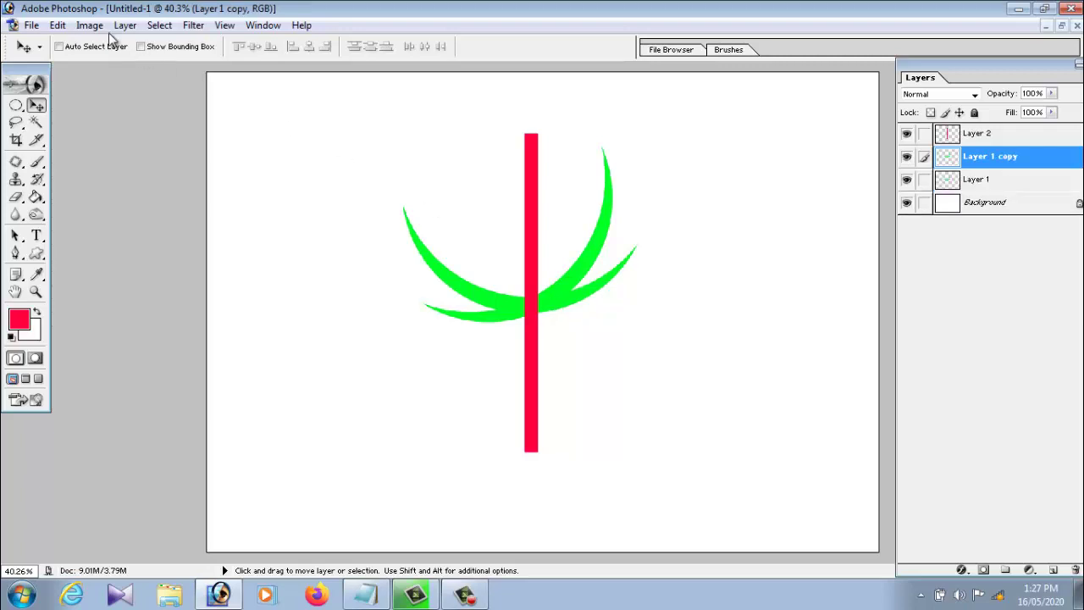
Rotate the Layer 1 copy arcs to about 76° and shift them right, fanning four arcs.
{"action": "left_click", "coordinate": [58, 25]}
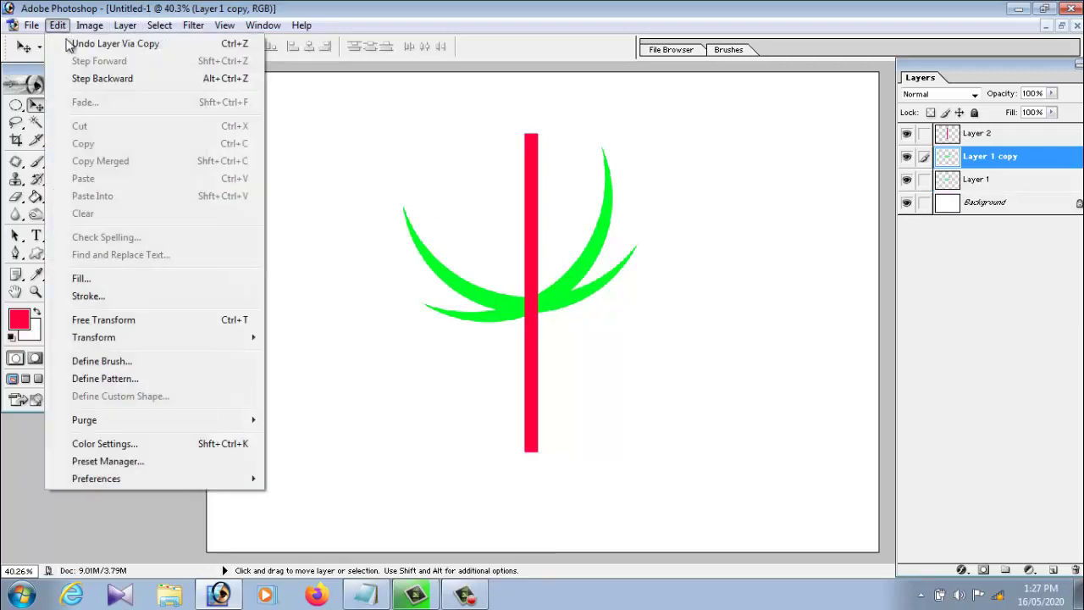
{"action": "mouse_move", "coordinate": [94, 337]}
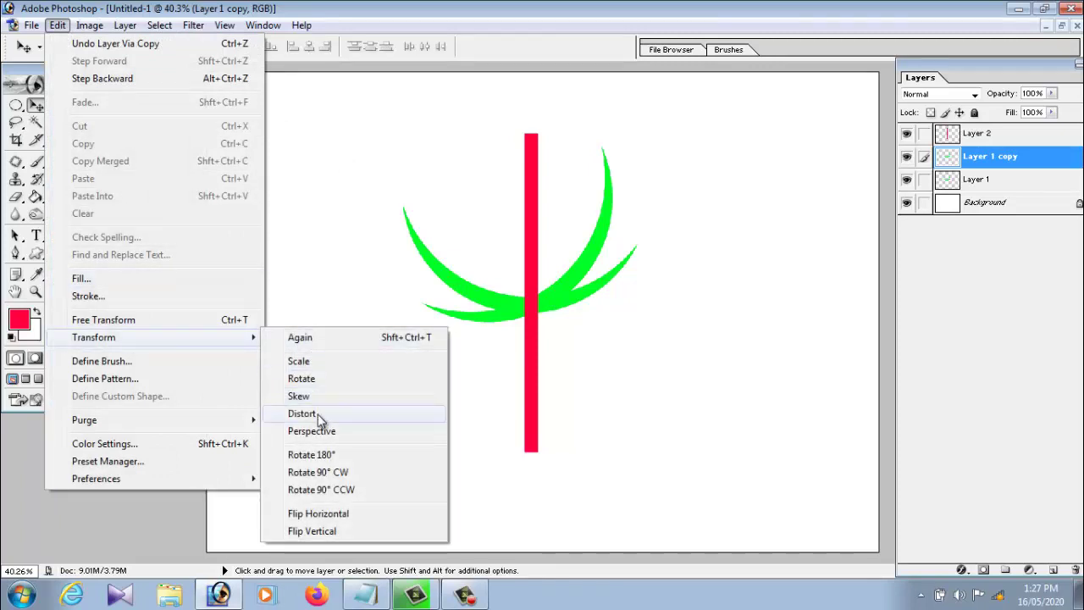
{"action": "left_click", "coordinate": [321, 379]}
{"action": "mouse_move", "coordinate": [682, 296]}
{"action": "left_mouse_down"}
{"action": "mouse_move", "coordinate": [691, 382]}
{"action": "mouse_move", "coordinate": [452, 438]}
{"action": "left_mouse_up"}
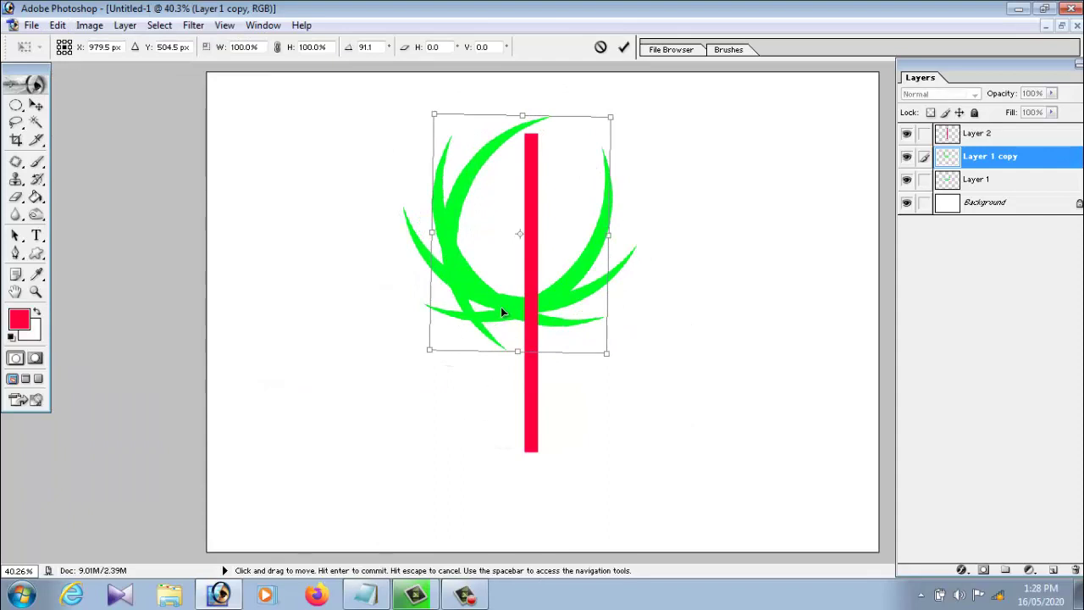
{"action": "left_click_drag", "start_coordinate": [500, 312], "coordinate": [576, 363]}
{"action": "left_click_drag", "start_coordinate": [629, 429], "coordinate": [651, 425]}
{"action": "left_click_drag", "start_coordinate": [597, 369], "coordinate": [607, 358]}
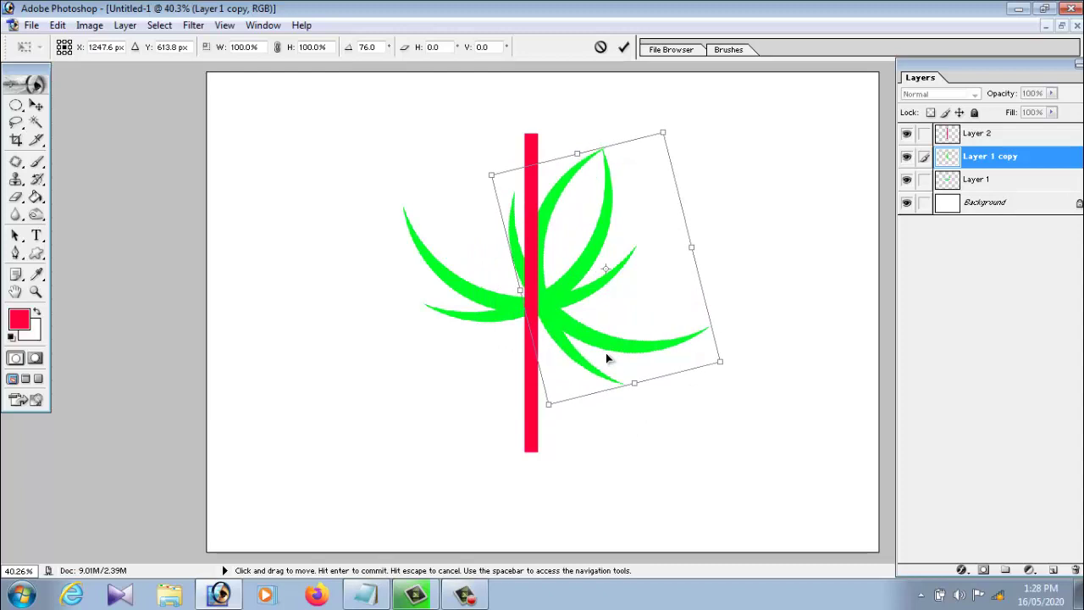
{"action": "key", "text": "Return"}
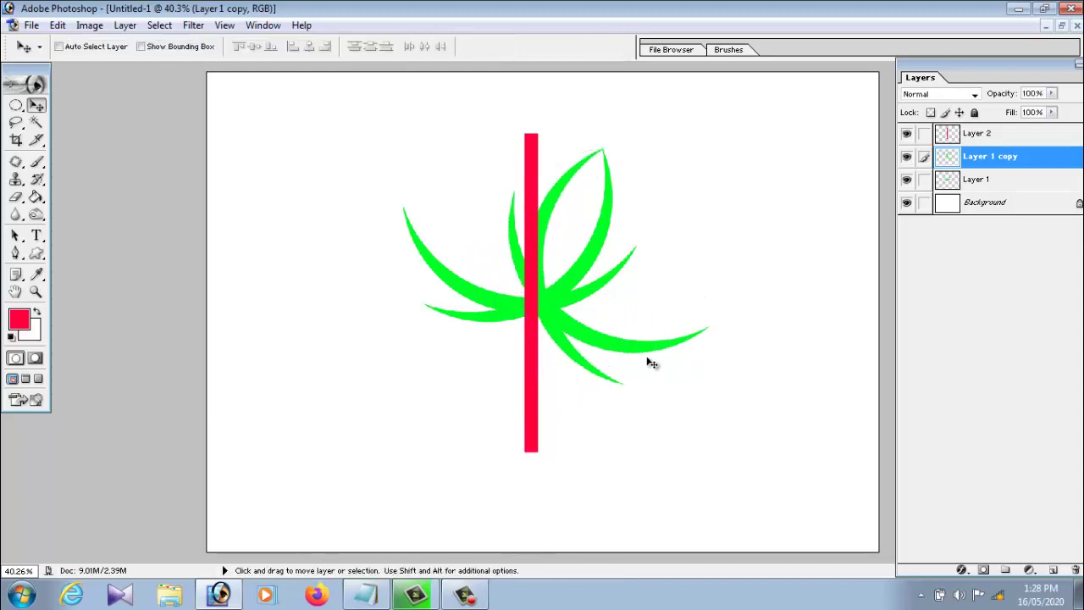
Select the red bar's Layer 2 and drag the bar to the far left.
{"action": "right_click", "coordinate": [529, 384]}
{"action": "left_click", "coordinate": [563, 389]}
{"action": "left_click_drag", "start_coordinate": [534, 380], "coordinate": [297, 374]}
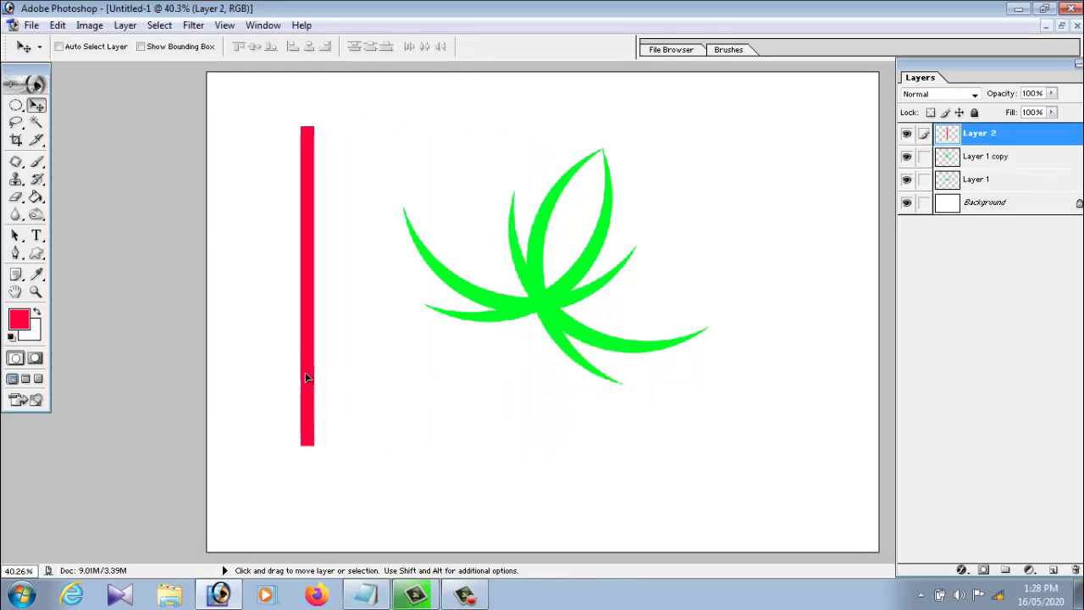
{"action": "left_click", "coordinate": [984, 161]}
{"action": "left_click", "coordinate": [980, 134]}
Toggle the arc layers' visibility on and off to inspect the four-arc flower.
{"action": "left_click", "coordinate": [982, 138]}
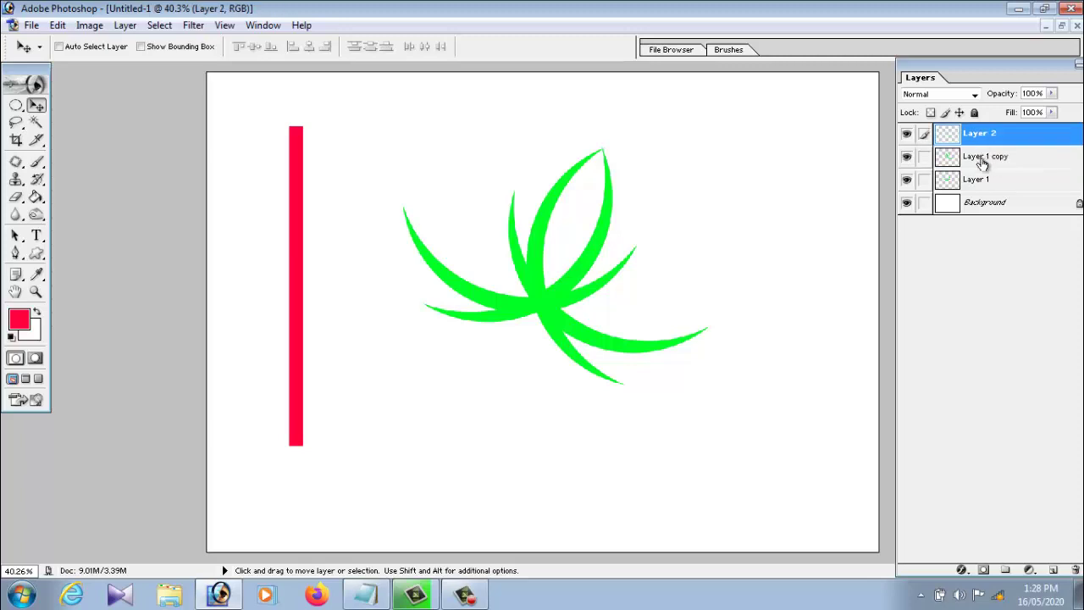
{"action": "left_click", "coordinate": [982, 157]}
{"action": "left_click", "coordinate": [907, 180]}
{"action": "left_click", "coordinate": [907, 180]}
{"action": "left_click", "coordinate": [906, 179]}
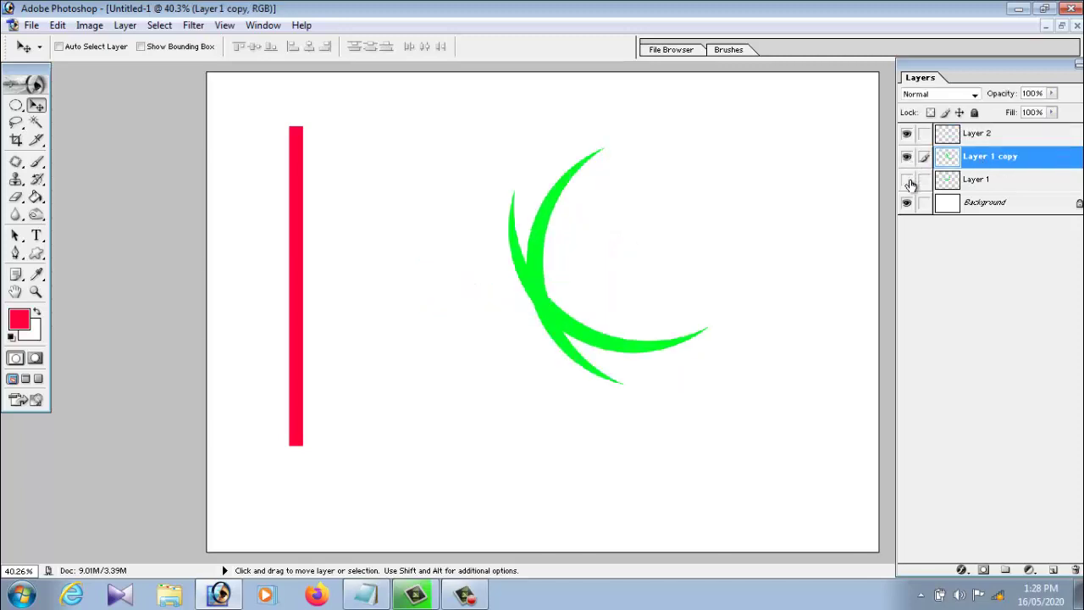
{"action": "left_click", "coordinate": [906, 180]}
{"action": "left_click", "coordinate": [982, 180]}
{"action": "key", "text": "alt+bracketright"}
{"action": "key", "text": "alt+bracketleft"}
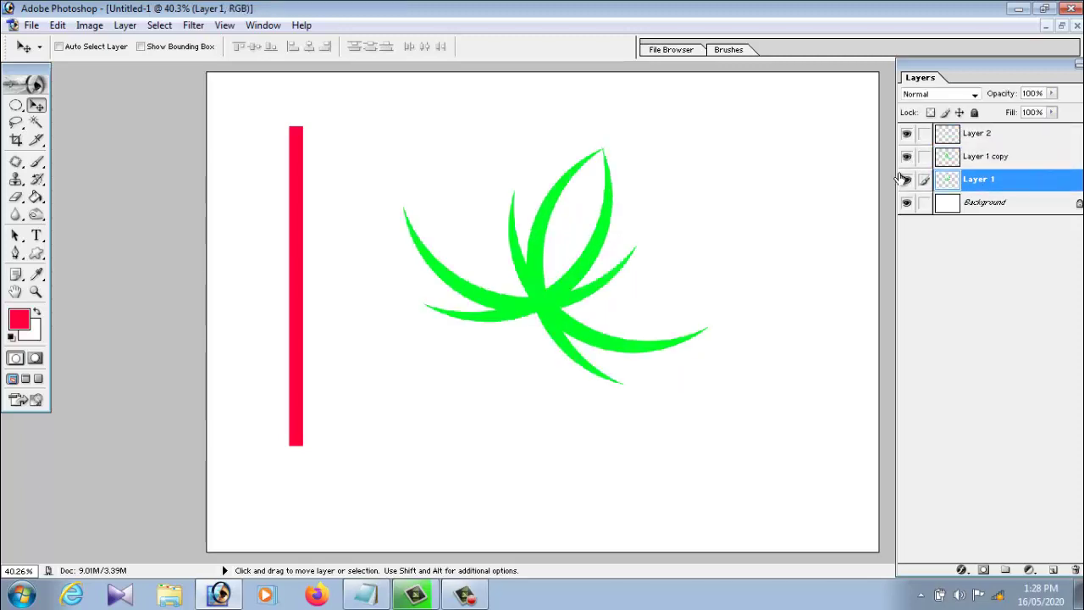
{"action": "left_click", "coordinate": [907, 180]}
{"action": "left_click", "coordinate": [907, 180]}
{"action": "left_click", "coordinate": [907, 156]}
{"action": "left_click", "coordinate": [907, 157]}
{"action": "left_click", "coordinate": [1001, 159]}
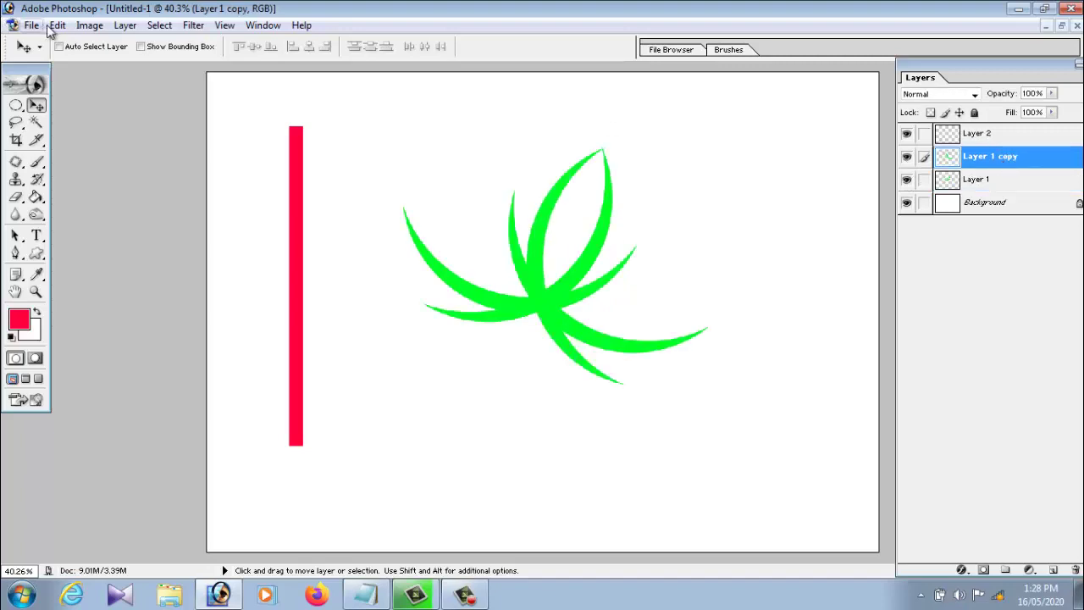
Merge Layer 1 copy into Layer 1, show the Background again, and reselect Layer 1.
{"action": "left_click", "coordinate": [131, 27]}
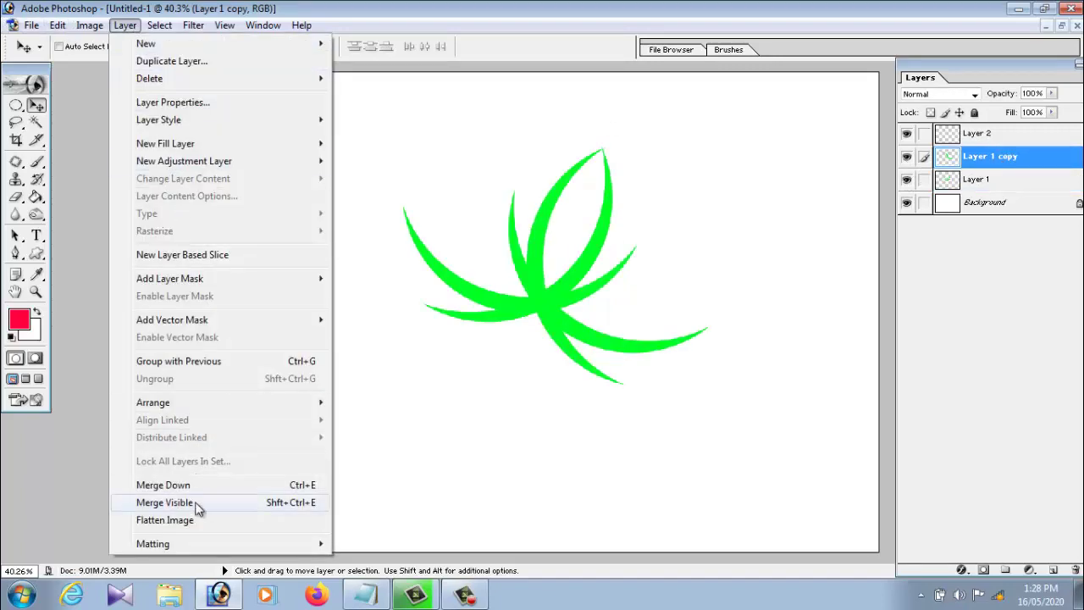
{"action": "left_click", "coordinate": [163, 485]}
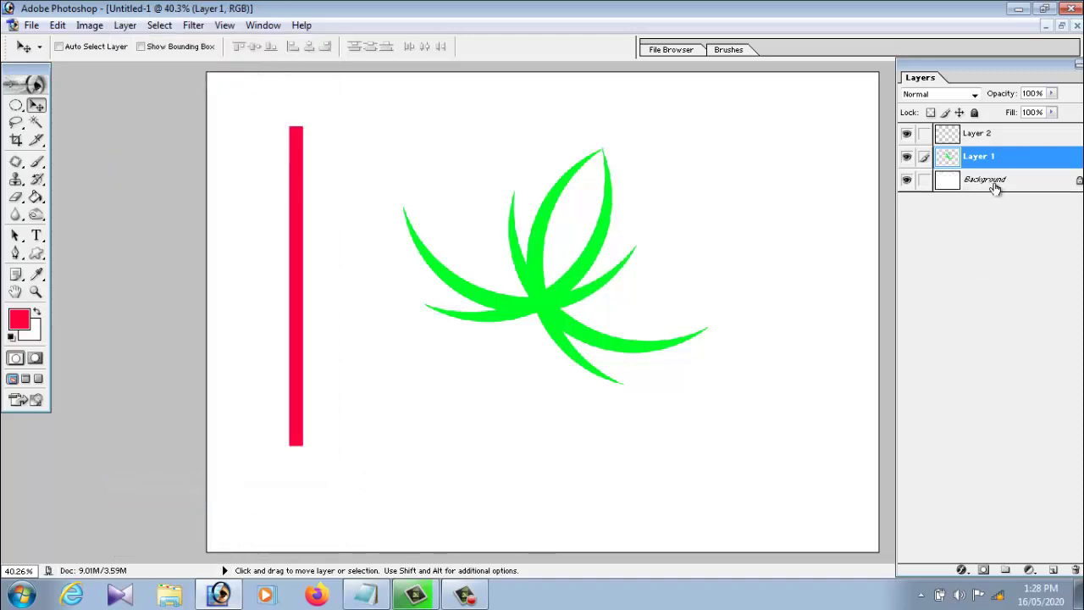
{"action": "left_click", "coordinate": [907, 181]}
{"action": "left_click", "coordinate": [976, 183]}
{"action": "left_click", "coordinate": [977, 164]}
{"action": "left_click", "coordinate": [982, 183]}
{"action": "left_click", "coordinate": [980, 160]}
Rotate the green fan about -18° upright, move it toward the top, and duplicate it.
{"action": "right_click", "coordinate": [542, 310]}
{"action": "left_click_drag", "start_coordinate": [542, 310], "coordinate": [509, 319]}
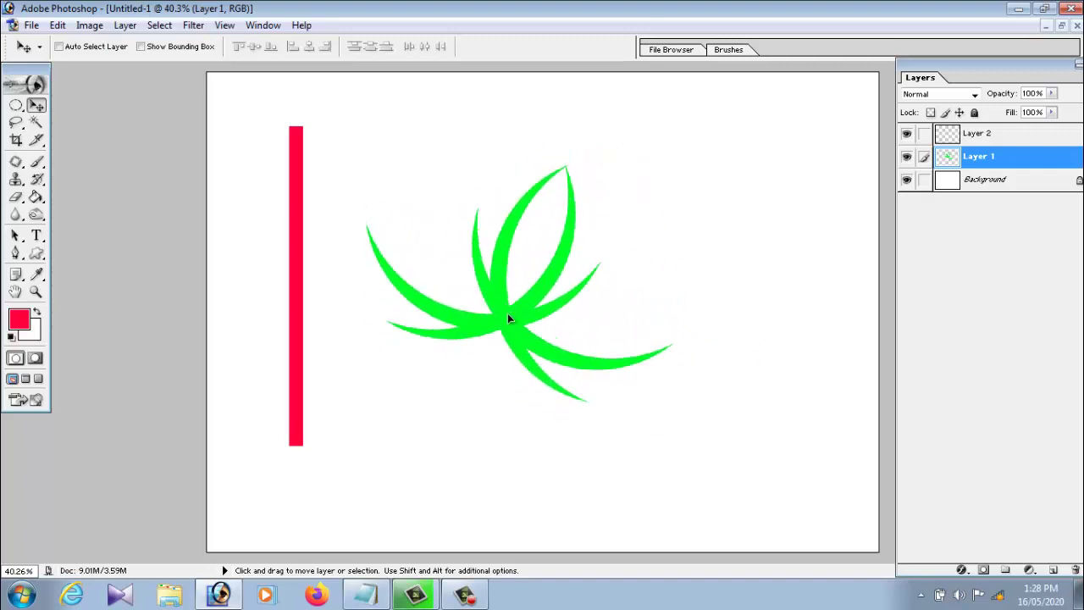
{"action": "key", "text": "ctrl+t"}
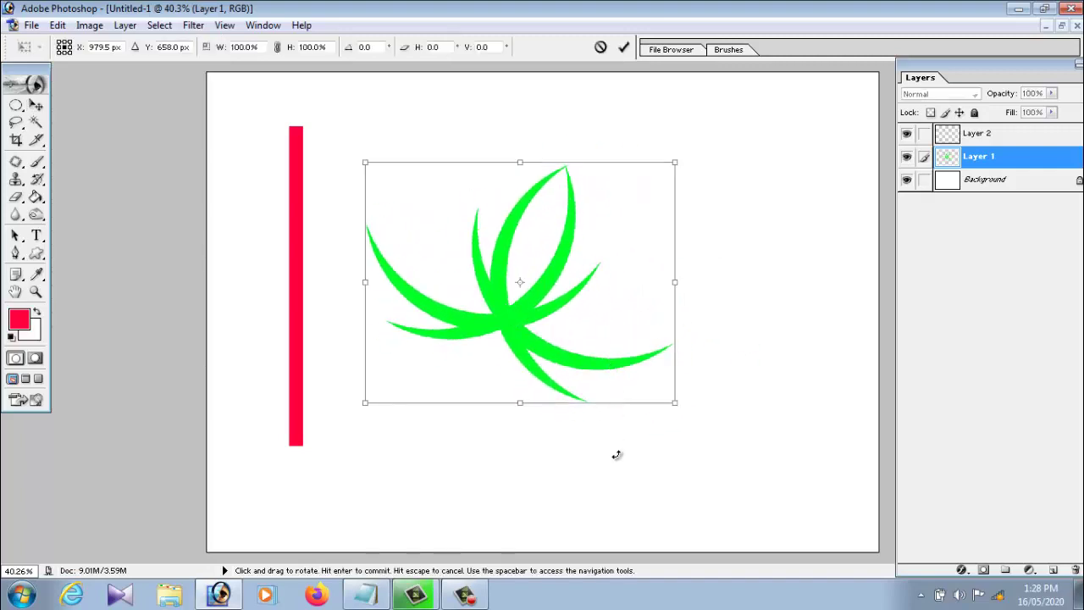
{"action": "left_click_drag", "start_coordinate": [612, 452], "coordinate": [691, 434]}
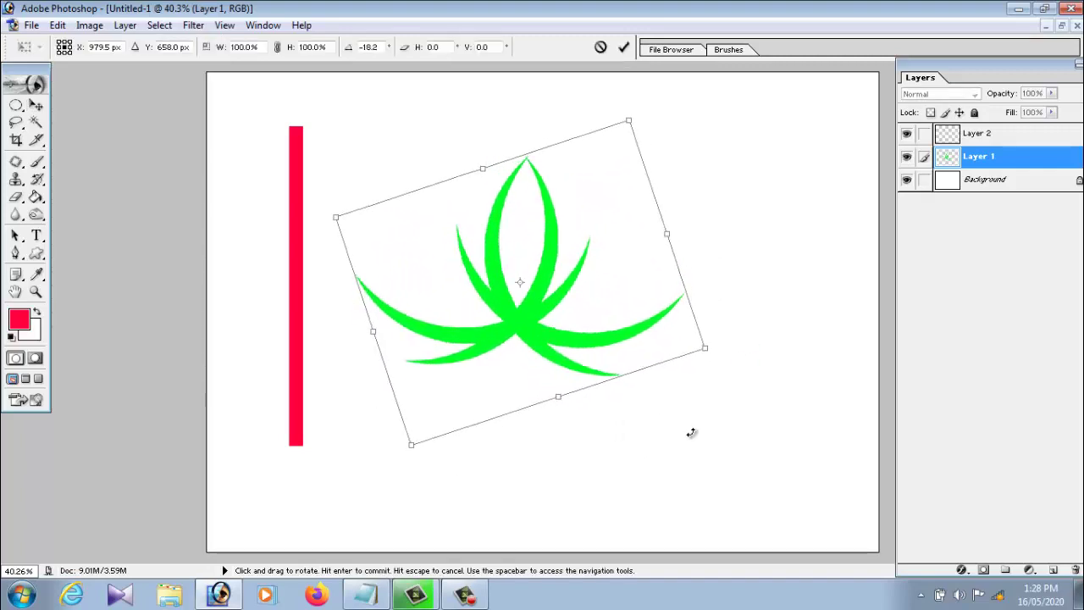
{"action": "key", "text": "Escape"}
{"action": "left_click_drag", "start_coordinate": [559, 347], "coordinate": [574, 309]}
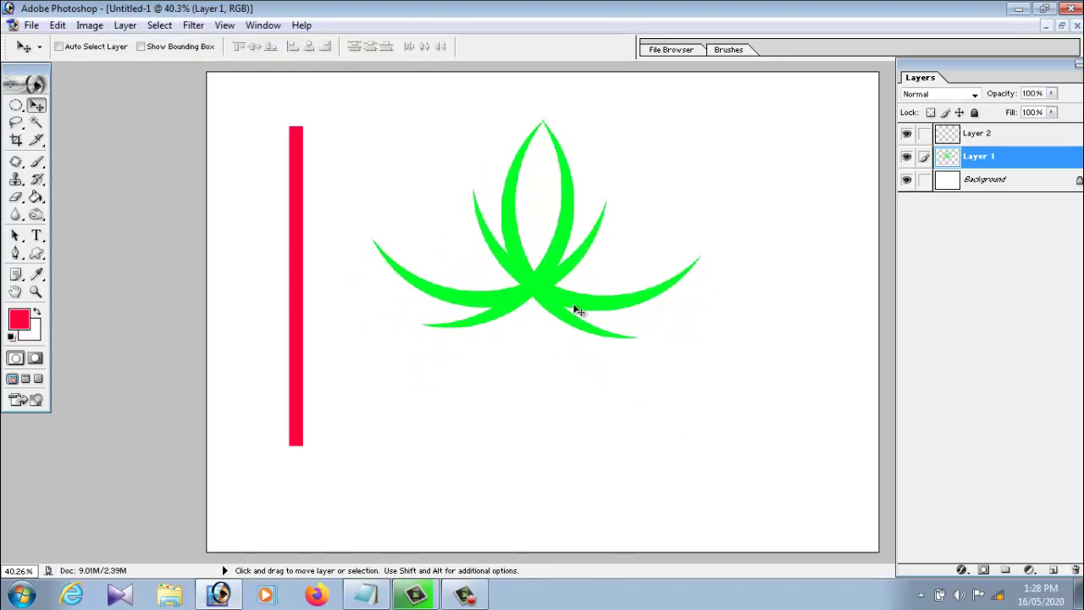
{"action": "key", "text": "ctrl+j"}
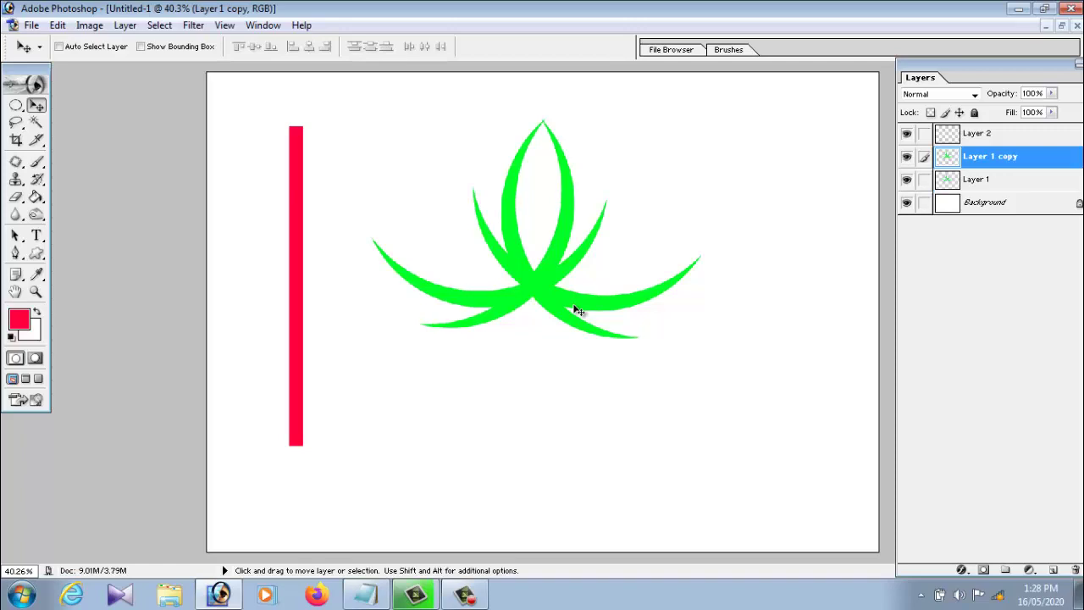
Rotate Layer 1 copy about 55° over the original leaf shape and commit.
{"action": "key", "text": "ctrl+t"}
{"action": "left_click_drag", "start_coordinate": [786, 274], "coordinate": [600, 452]}
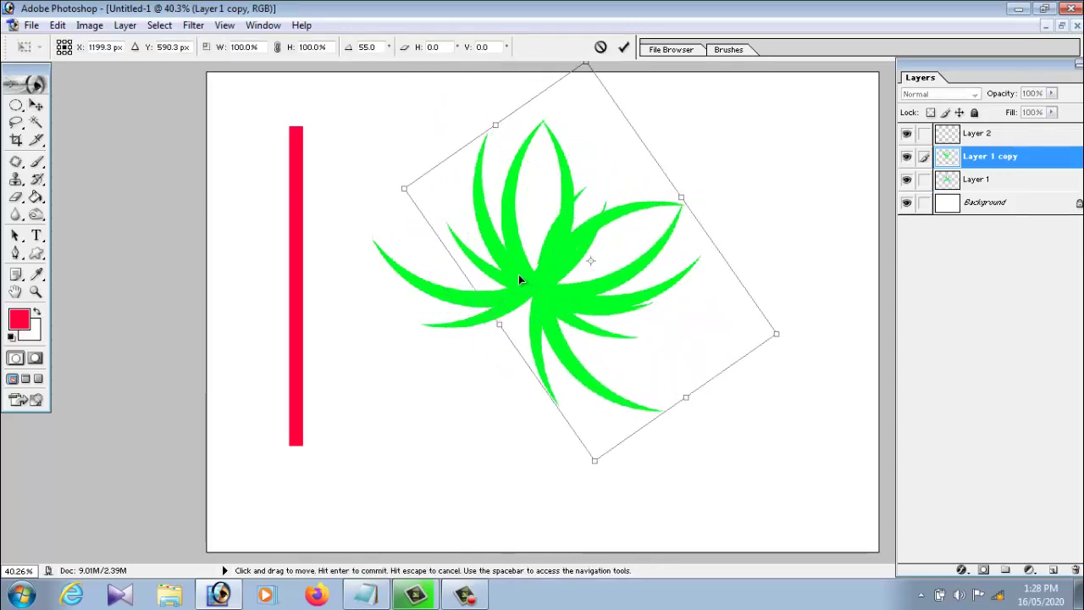
{"action": "mouse_move", "coordinate": [518, 275]}
{"action": "left_mouse_down"}
{"action": "mouse_move", "coordinate": [710, 428]}
{"action": "mouse_move", "coordinate": [731, 483]}
{"action": "left_mouse_up"}
{"action": "left_click_drag", "start_coordinate": [669, 428], "coordinate": [615, 350]}
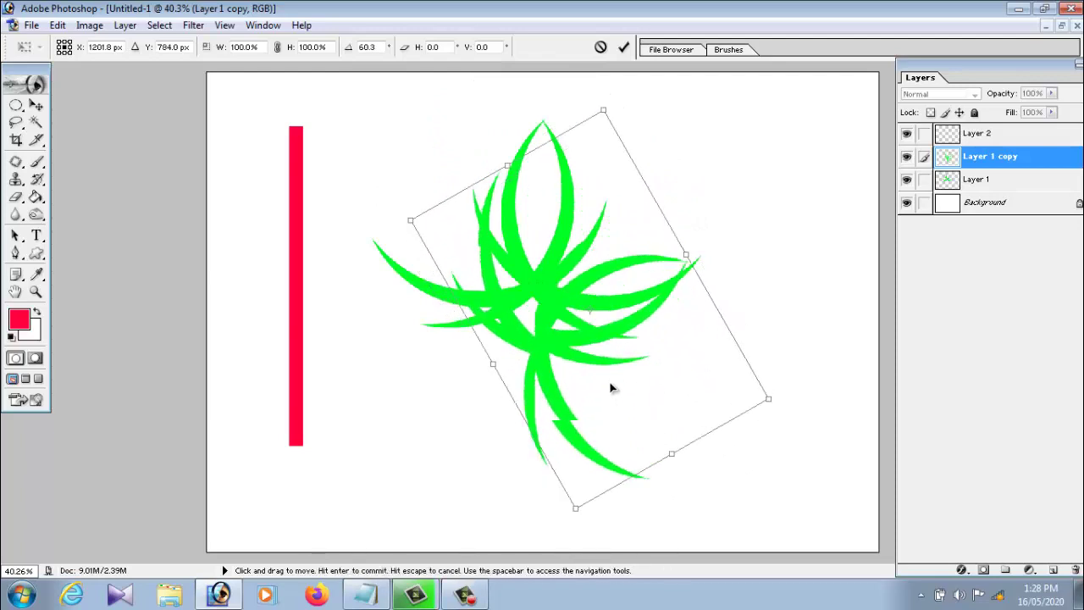
{"action": "mouse_move", "coordinate": [747, 443]}
{"action": "left_mouse_down"}
{"action": "mouse_move", "coordinate": [647, 529]}
{"action": "mouse_move", "coordinate": [796, 353]}
{"action": "mouse_move", "coordinate": [798, 302]}
{"action": "mouse_move", "coordinate": [803, 315]}
{"action": "left_mouse_up"}
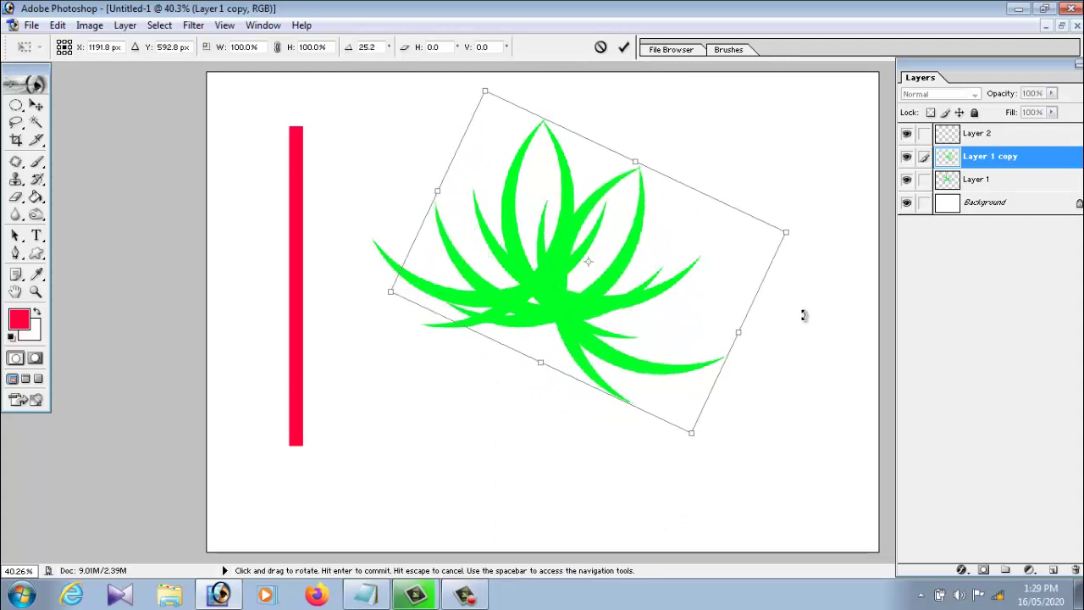
{"action": "key", "text": "Return"}
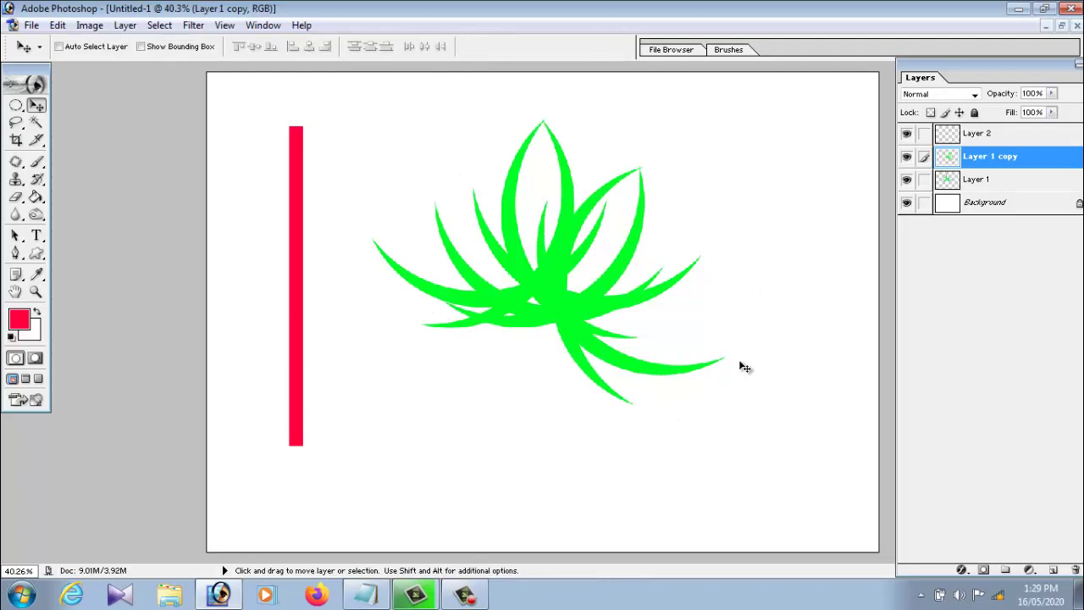
Duplicate it as Layer 1 copy 2 and rotate that copy to about 149°.
{"action": "key", "text": "ctrl+j"}
{"action": "key", "text": "ctrl+t"}
{"action": "mouse_move", "coordinate": [726, 426]}
{"action": "left_mouse_down"}
{"action": "mouse_move", "coordinate": [713, 494]}
{"action": "mouse_move", "coordinate": [556, 448]}
{"action": "mouse_move", "coordinate": [476, 465]}
{"action": "mouse_move", "coordinate": [477, 446]}
{"action": "left_mouse_up"}
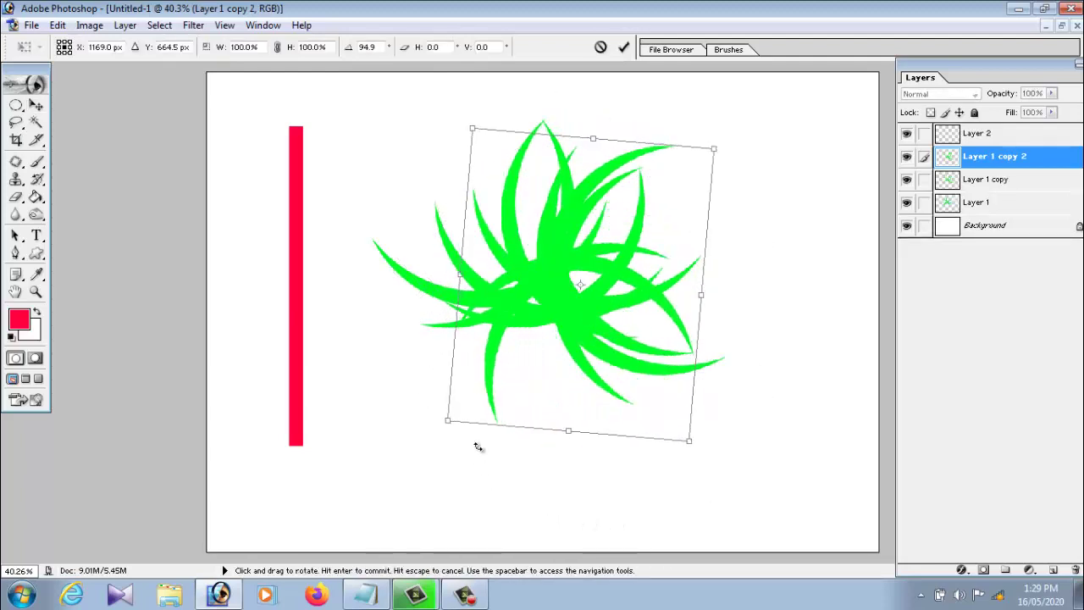
{"action": "mouse_move", "coordinate": [593, 338]}
{"action": "left_mouse_down"}
{"action": "mouse_move", "coordinate": [624, 290]}
{"action": "mouse_move", "coordinate": [639, 381]}
{"action": "mouse_move", "coordinate": [628, 377]}
{"action": "left_mouse_up"}
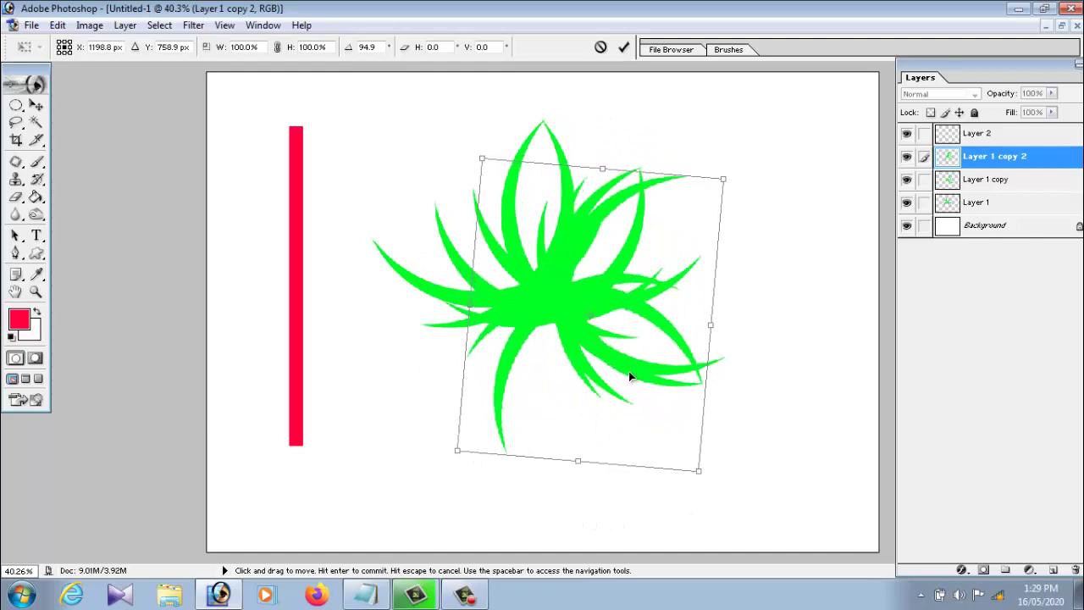
{"action": "mouse_move", "coordinate": [774, 437]}
{"action": "left_mouse_down"}
{"action": "mouse_move", "coordinate": [805, 429]}
{"action": "mouse_move", "coordinate": [786, 428]}
{"action": "mouse_move", "coordinate": [716, 510]}
{"action": "mouse_move", "coordinate": [641, 468]}
{"action": "mouse_move", "coordinate": [581, 379]}
{"action": "mouse_move", "coordinate": [610, 421]}
{"action": "mouse_move", "coordinate": [665, 443]}
{"action": "mouse_move", "coordinate": [708, 445]}
{"action": "mouse_move", "coordinate": [748, 392]}
{"action": "mouse_move", "coordinate": [733, 468]}
{"action": "mouse_move", "coordinate": [711, 500]}
{"action": "mouse_move", "coordinate": [655, 513]}
{"action": "mouse_move", "coordinate": [561, 508]}
{"action": "mouse_move", "coordinate": [578, 506]}
{"action": "left_mouse_up"}
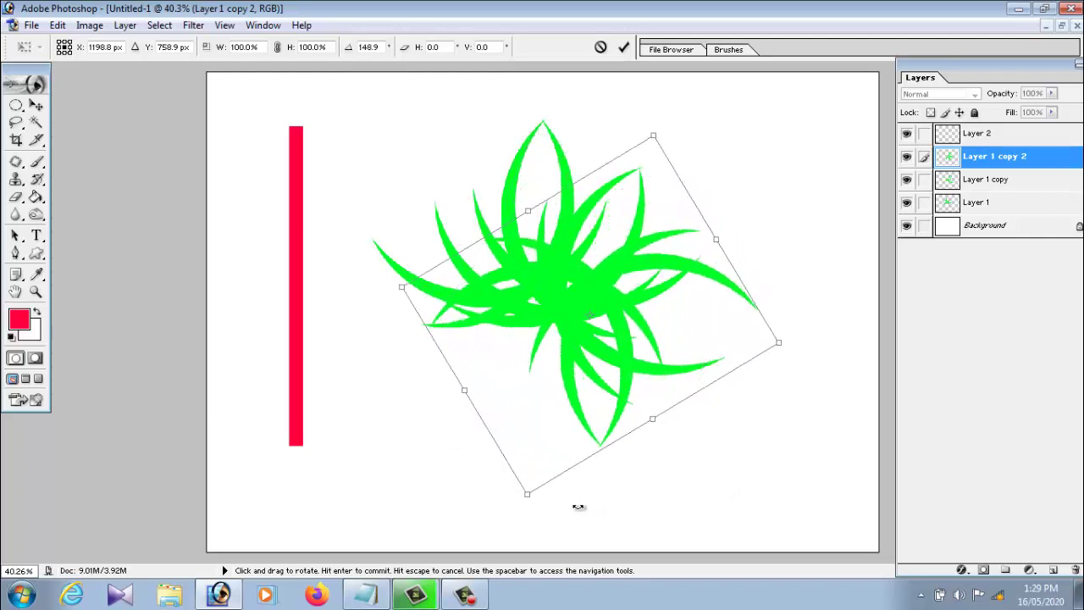
{"action": "key", "text": "Return"}
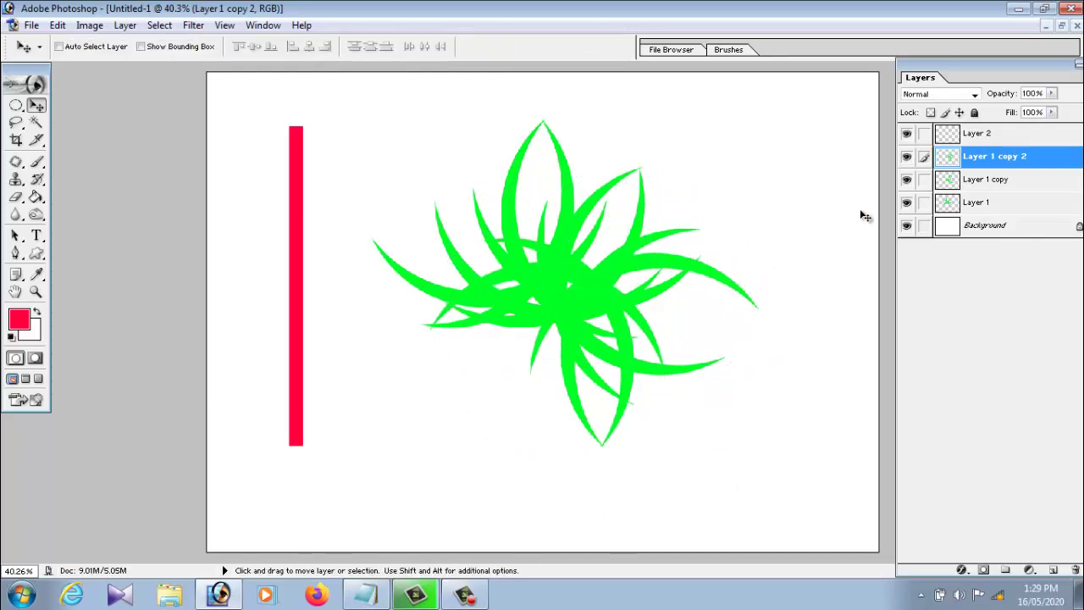
Hide Layer 1 copy 2 and Layer 1 copy.
{"action": "left_click", "coordinate": [905, 161]}
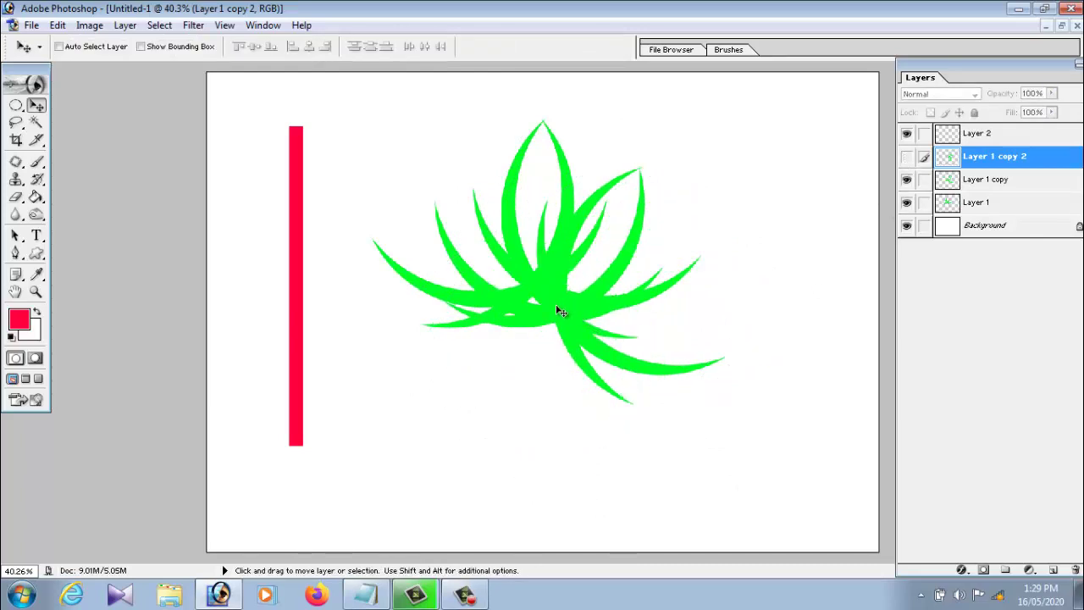
{"action": "right_click", "coordinate": [561, 311]}
{"action": "left_click", "coordinate": [584, 315]}
{"action": "left_click", "coordinate": [906, 179]}
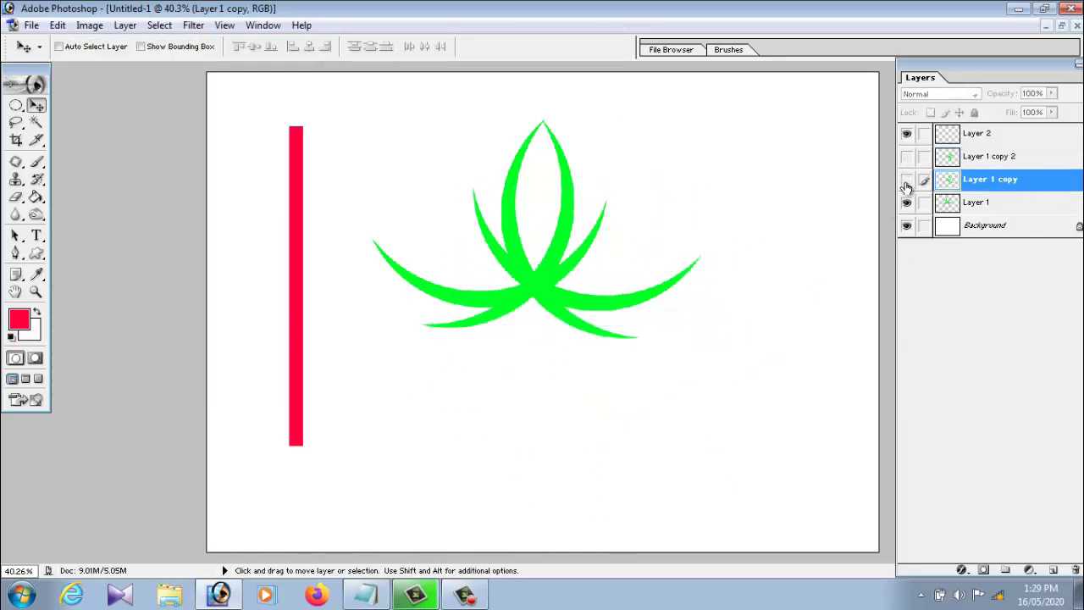
Nudge the Layer 1 leaf shape into place, show its bounding box, and duplicate it as Layer 1 copy 3.
{"action": "right_click", "coordinate": [542, 284]}
{"action": "left_click", "coordinate": [566, 289]}
{"action": "left_click_drag", "start_coordinate": [536, 285], "coordinate": [548, 303]}
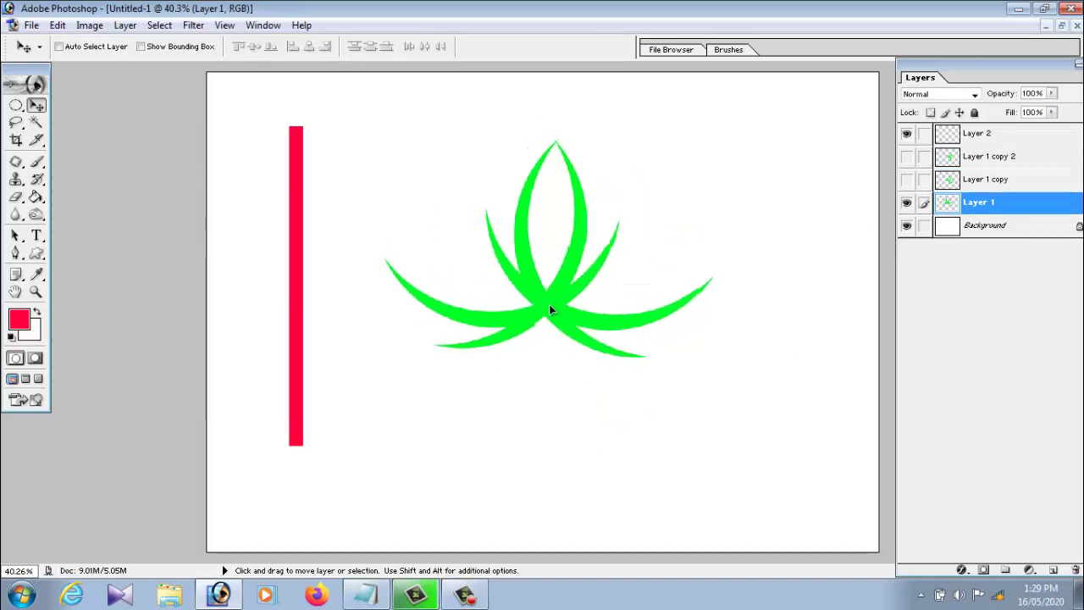
{"action": "mouse_move", "coordinate": [906, 179]}
{"action": "left_mouse_down"}
{"action": "mouse_move", "coordinate": [906, 155]}
{"action": "mouse_move", "coordinate": [907, 176]}
{"action": "left_mouse_up"}
{"action": "right_click", "coordinate": [552, 324]}
{"action": "left_click", "coordinate": [563, 313]}
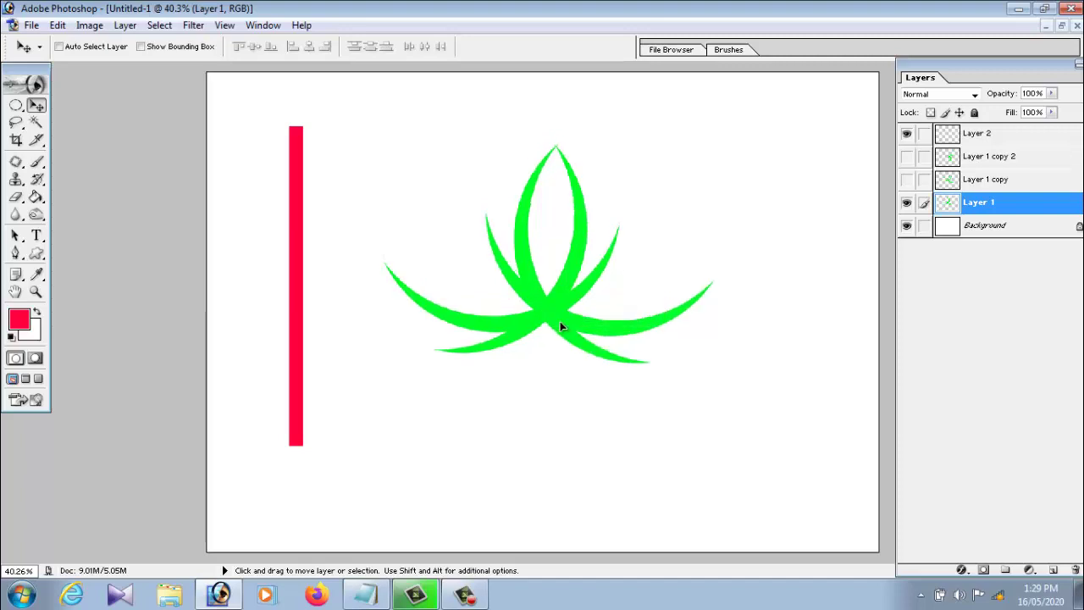
{"action": "left_click_drag", "start_coordinate": [560, 321], "coordinate": [562, 312]}
{"action": "left_click", "coordinate": [140, 47]}
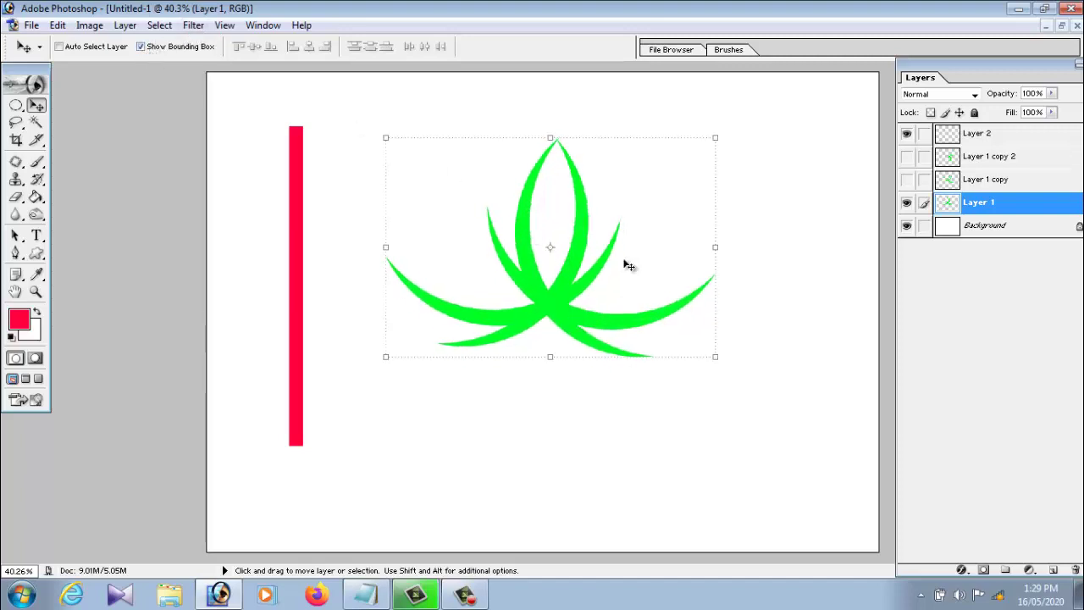
{"action": "key", "text": "ctrl+j"}
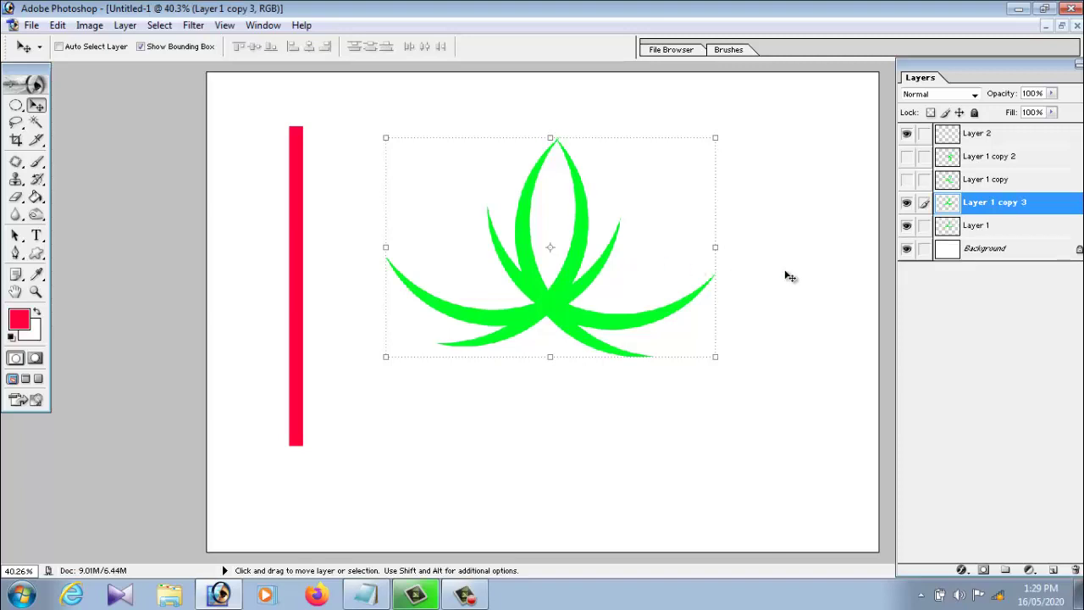
Move Layer 1 copy 3 below the original and rotate it about 179° upside down.
{"action": "left_click_drag", "start_coordinate": [788, 276], "coordinate": [800, 377]}
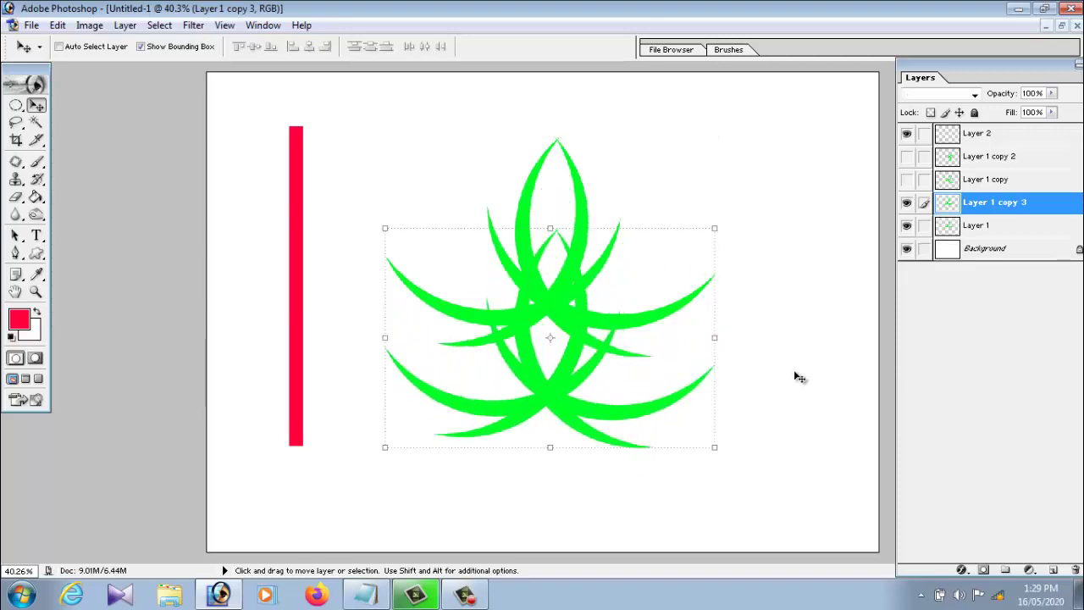
{"action": "mouse_move", "coordinate": [715, 220]}
{"action": "left_mouse_down"}
{"action": "mouse_move", "coordinate": [630, 348]}
{"action": "mouse_move", "coordinate": [651, 375]}
{"action": "left_mouse_up"}
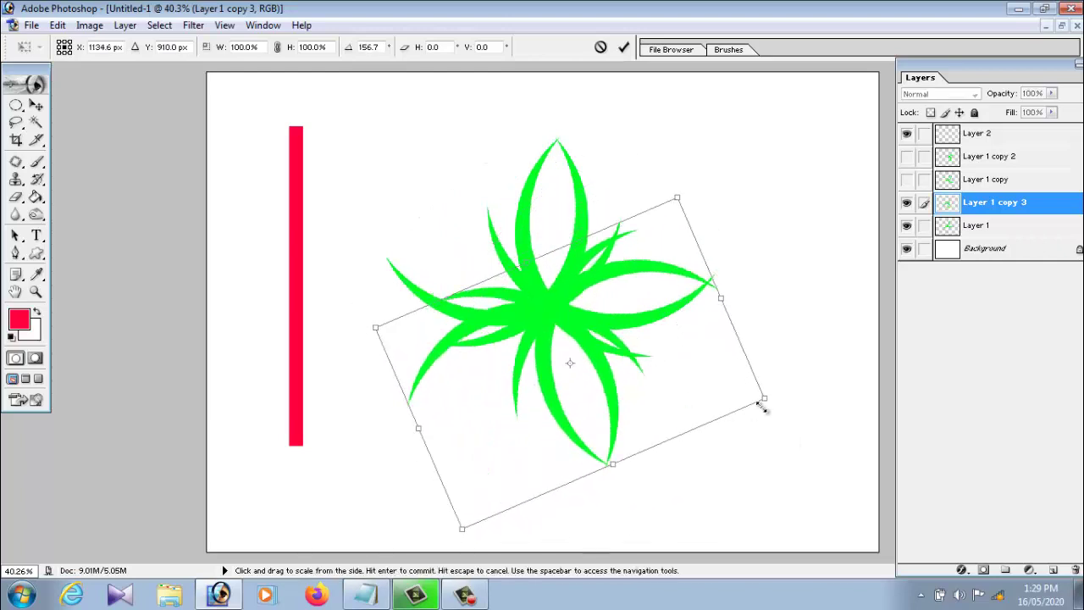
{"action": "left_click_drag", "start_coordinate": [803, 404], "coordinate": [617, 394]}
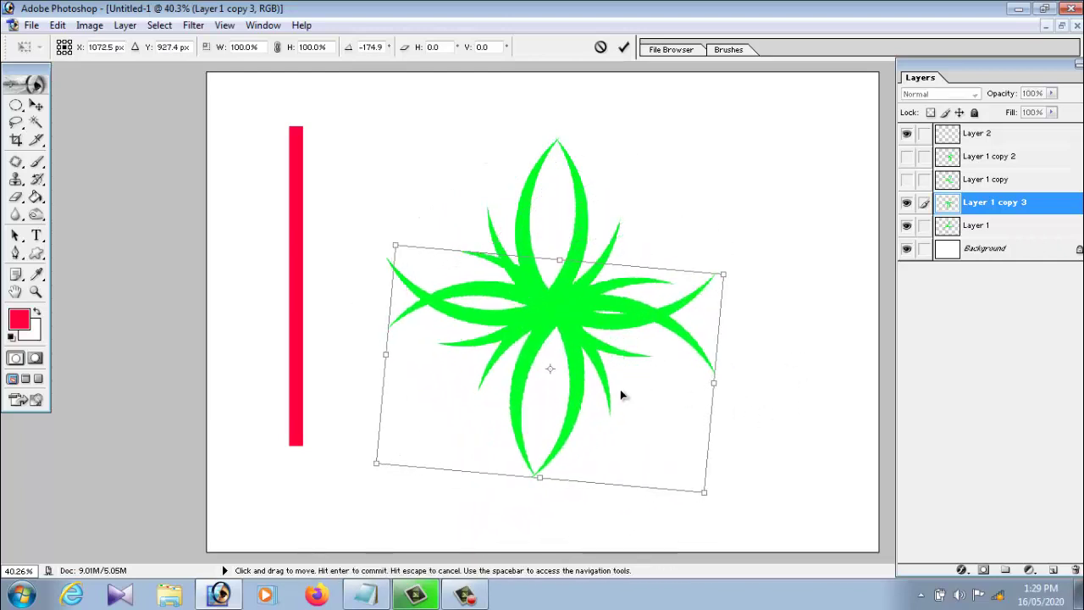
{"action": "left_click_drag", "start_coordinate": [762, 496], "coordinate": [762, 431]}
{"action": "left_click_drag", "start_coordinate": [598, 416], "coordinate": [603, 416]}
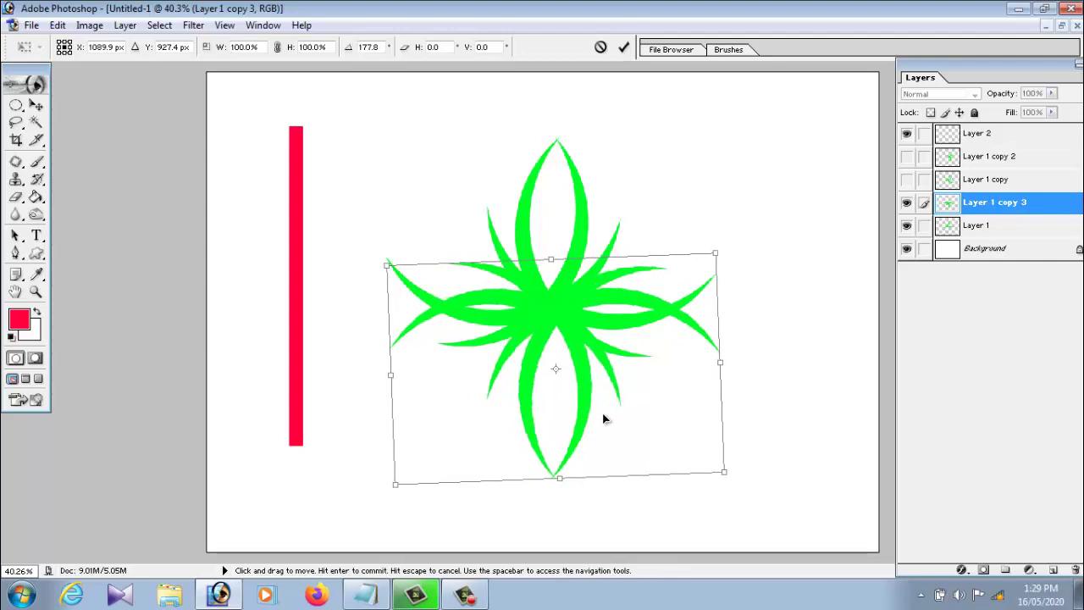
{"action": "left_click_drag", "start_coordinate": [771, 440], "coordinate": [772, 445]}
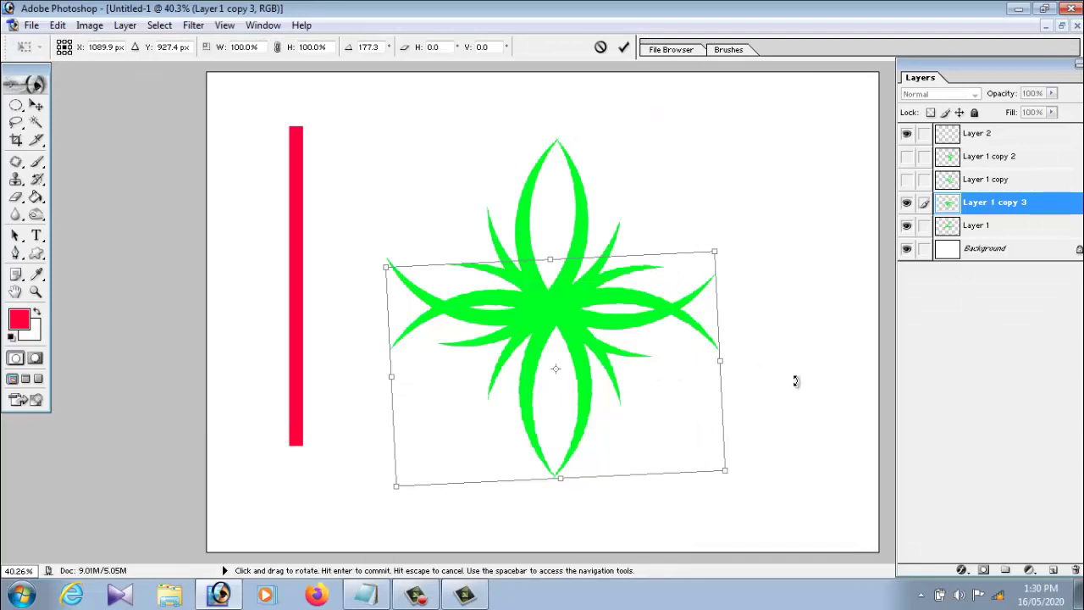
{"action": "left_click_drag", "start_coordinate": [796, 378], "coordinate": [797, 387]}
{"action": "key", "text": "Return"}
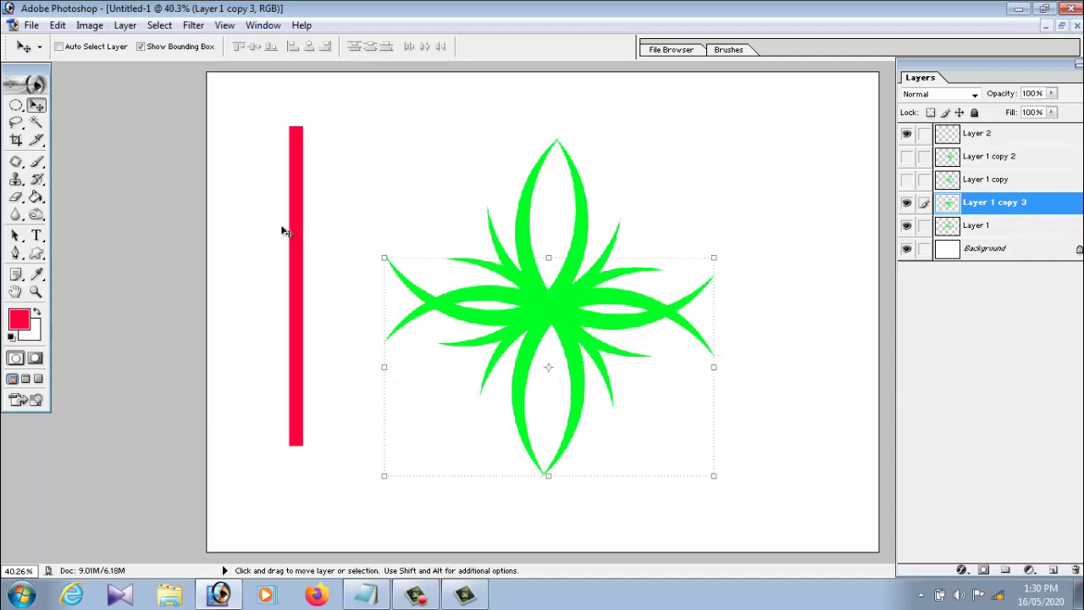
Hide the transform handles and make Layer 1 copy and Layer 1 copy 2 visible again.
{"action": "right_click", "coordinate": [305, 253]}
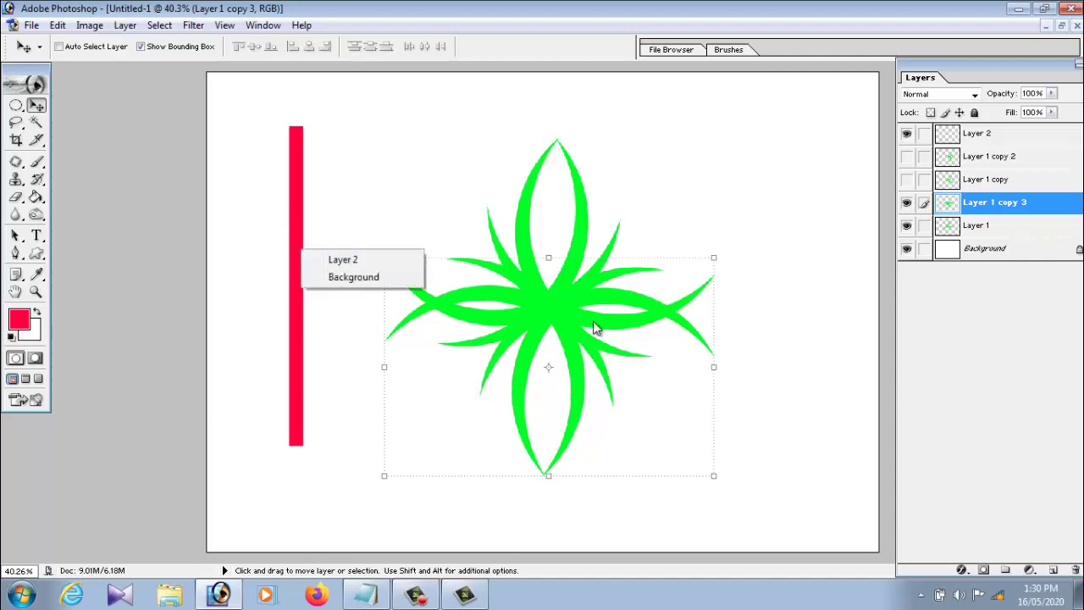
{"action": "left_click", "coordinate": [626, 328]}
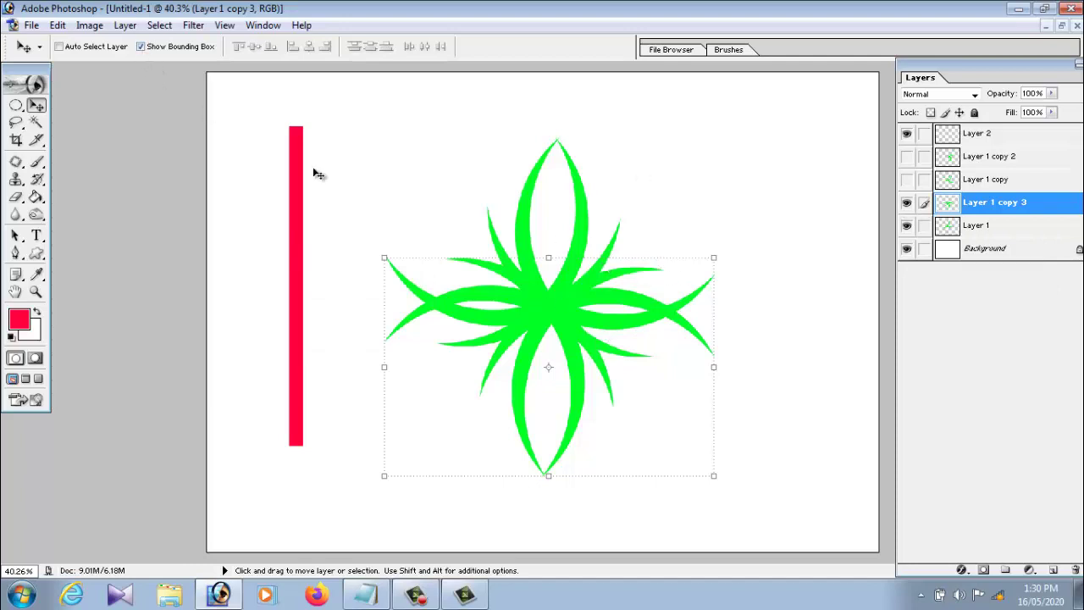
{"action": "left_click", "coordinate": [140, 46]}
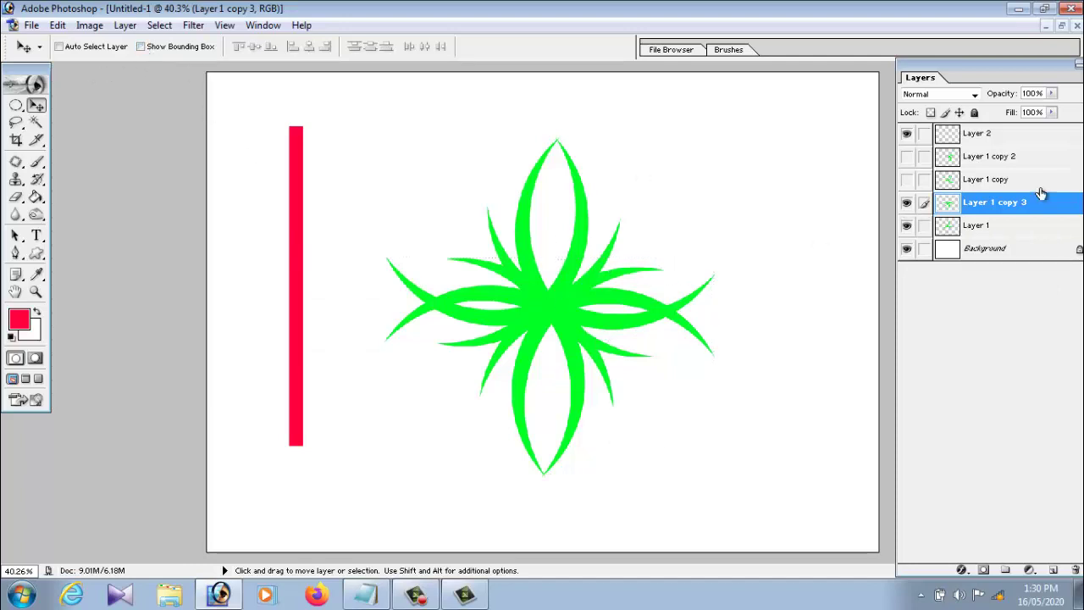
{"action": "left_click", "coordinate": [990, 181]}
{"action": "left_click", "coordinate": [995, 203]}
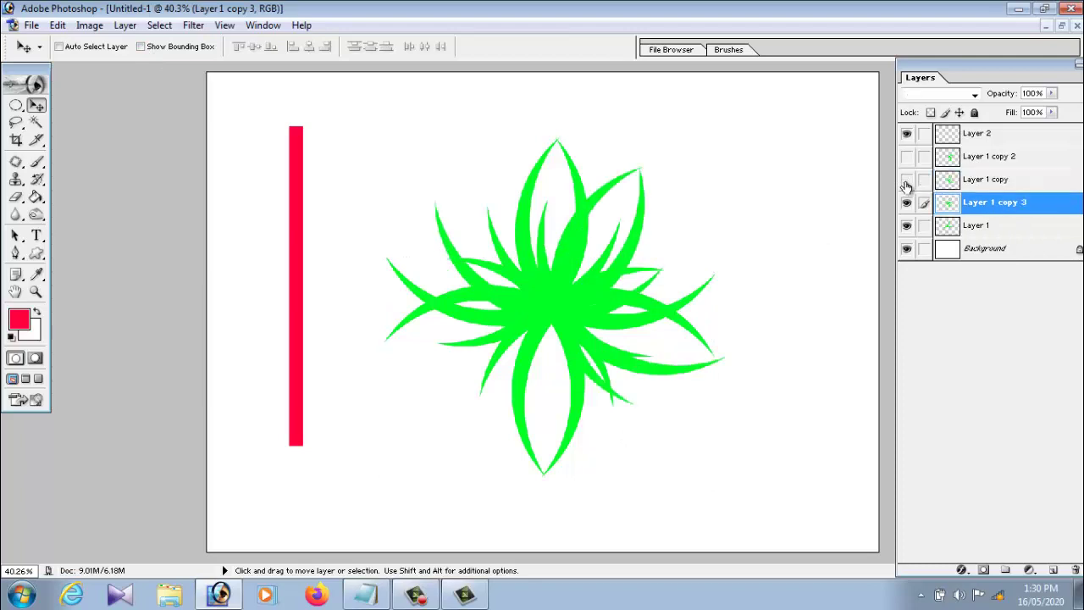
{"action": "left_click", "coordinate": [906, 179]}
{"action": "left_click", "coordinate": [974, 178]}
{"action": "left_click", "coordinate": [989, 159]}
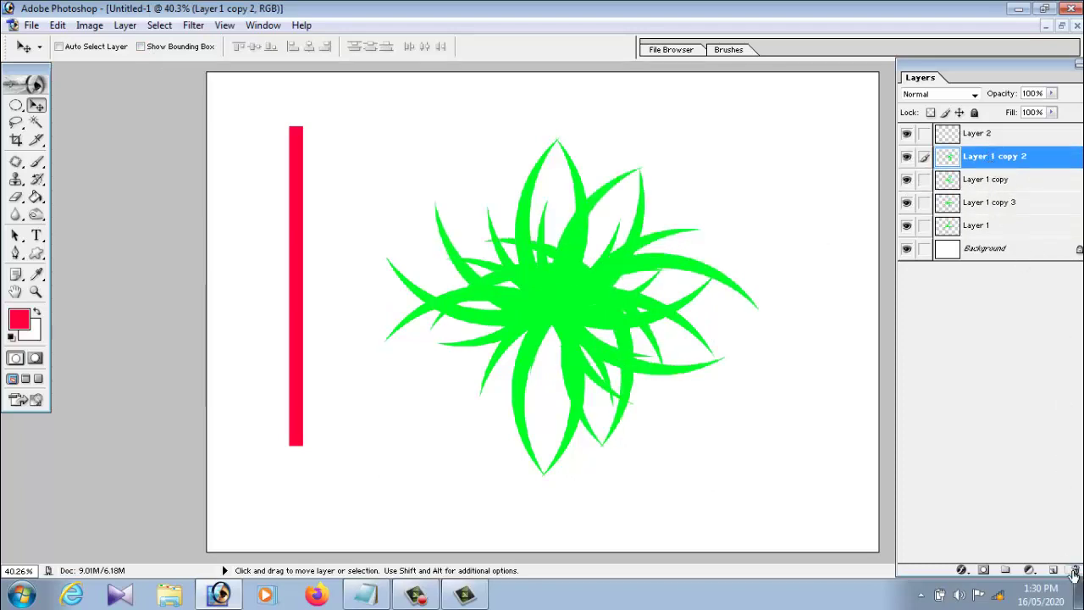
Delete the Layer 1 copy 2 and Layer 1 copy layers.
{"action": "left_click", "coordinate": [125, 25]}
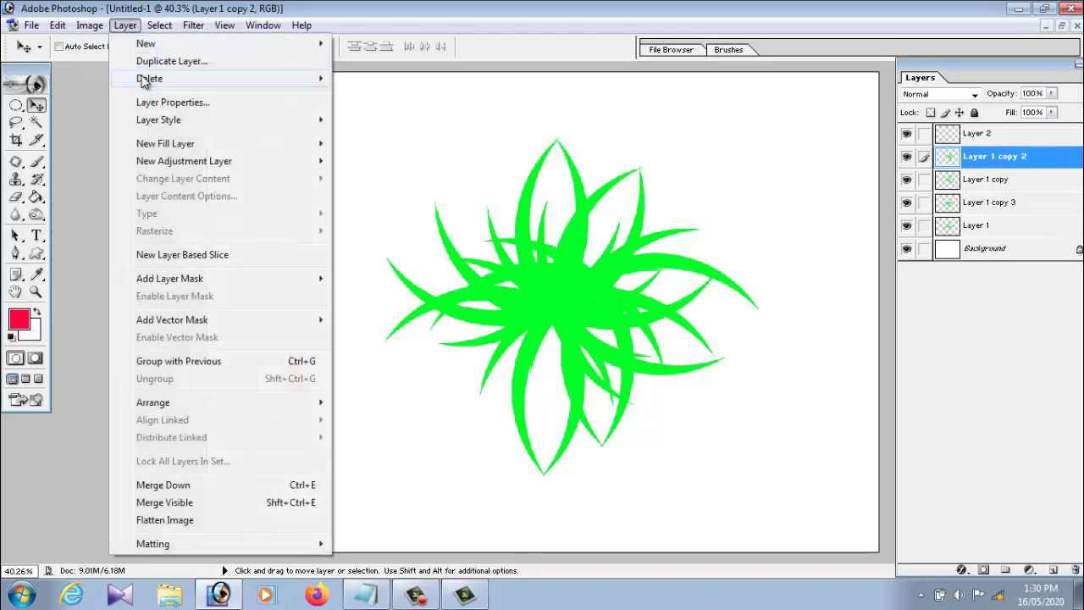
{"action": "left_click", "coordinate": [372, 81]}
{"action": "left_click", "coordinate": [528, 234]}
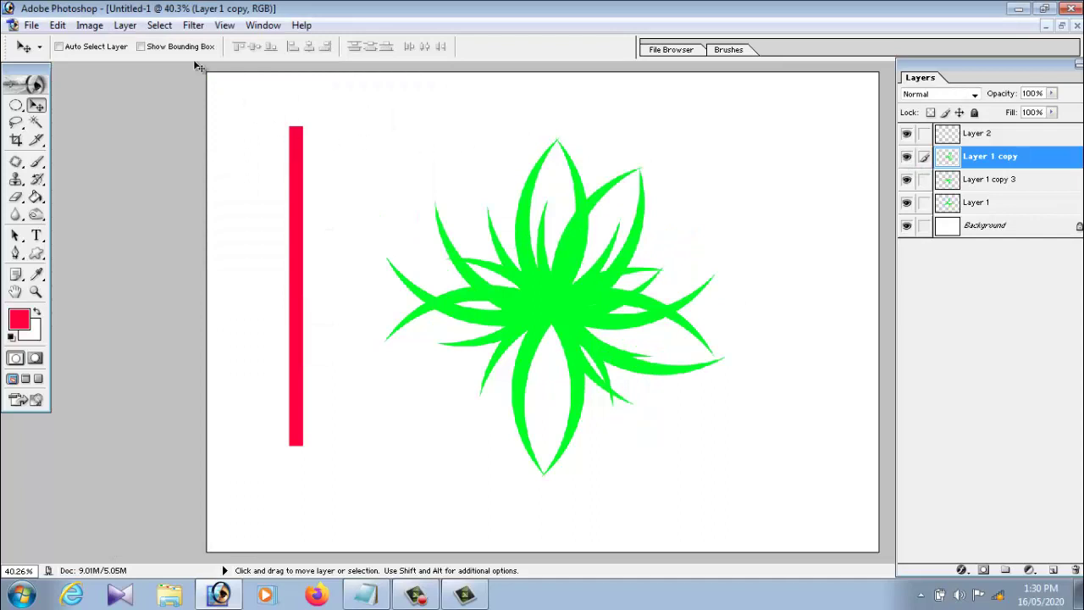
{"action": "left_click", "coordinate": [124, 25]}
{"action": "mouse_move", "coordinate": [149, 78]}
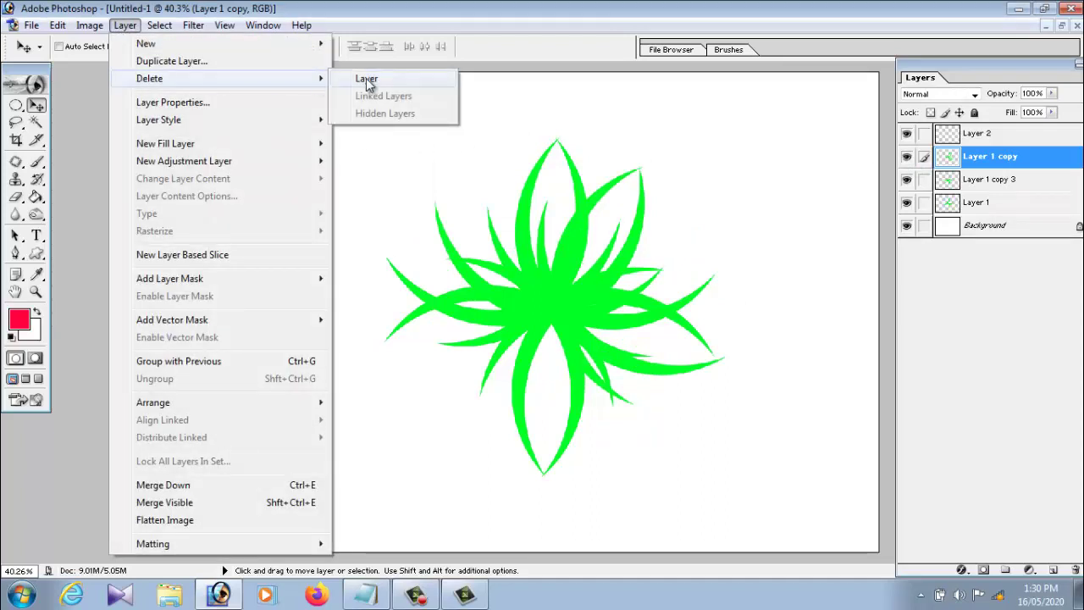
{"action": "left_click", "coordinate": [366, 80]}
{"action": "left_click", "coordinate": [514, 233]}
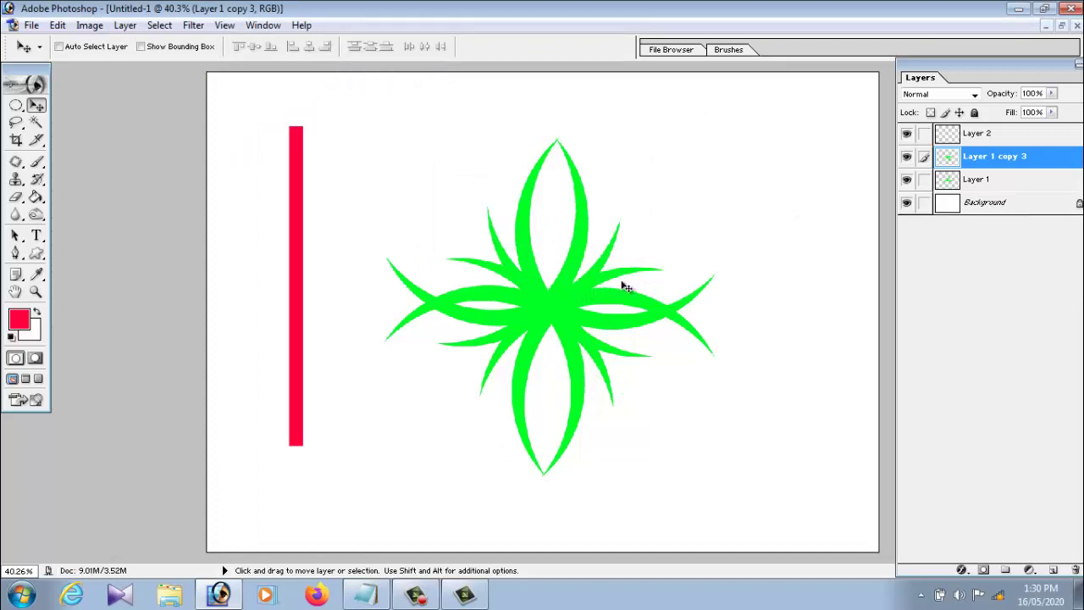
Toggle Layer 1 visibility to compare the petals, leaving it visible.
{"action": "left_click", "coordinate": [906, 179]}
{"action": "left_click", "coordinate": [906, 179]}
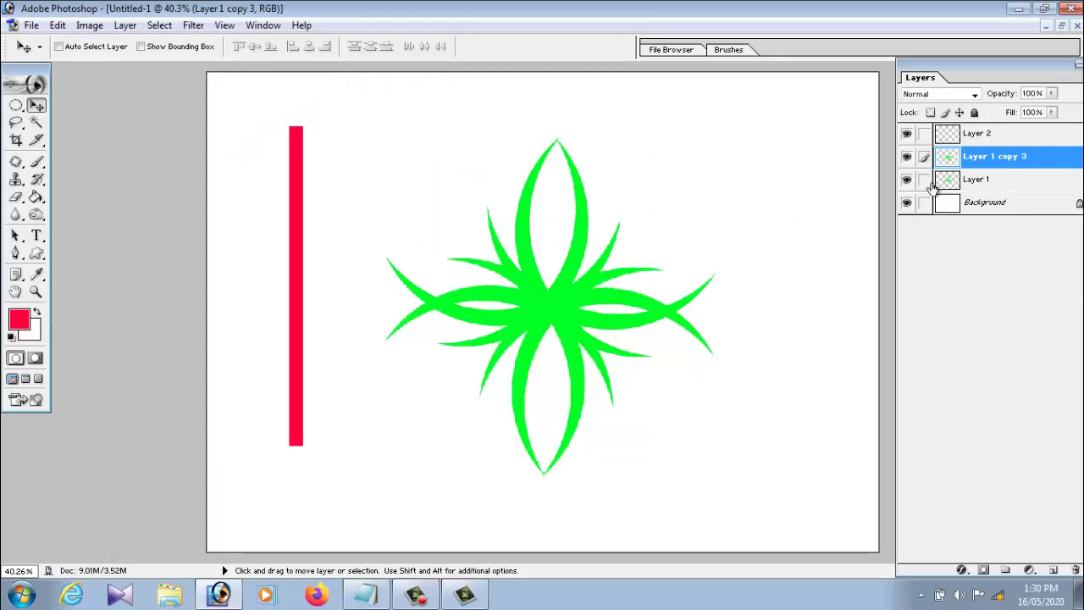
{"action": "left_click", "coordinate": [907, 180]}
{"action": "left_click", "coordinate": [910, 184]}
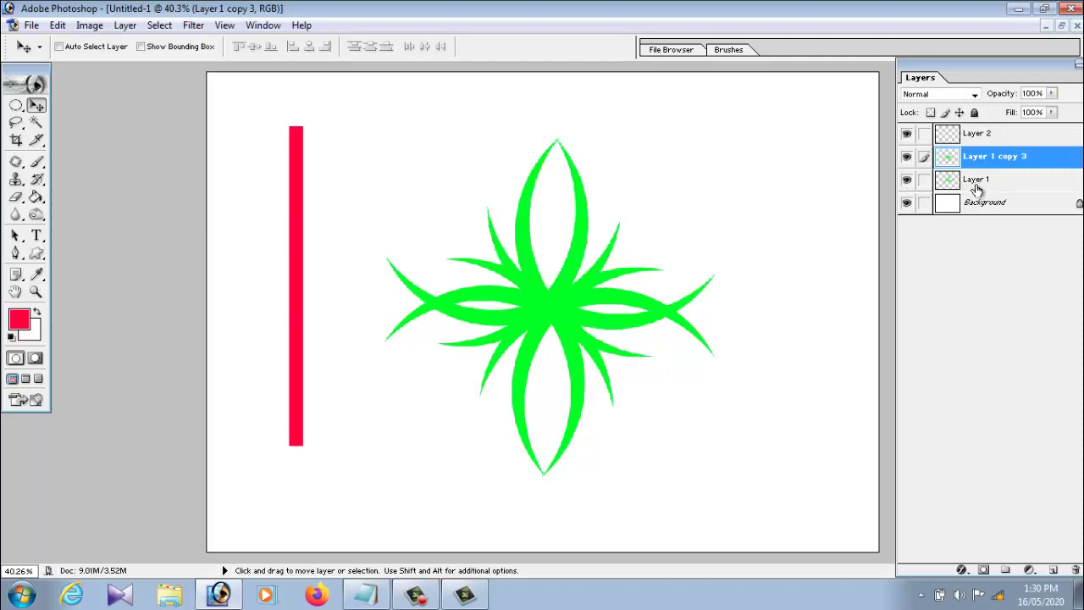
Merge the petal copy into Layer 1, then duplicate it and rotate the copy about 51°.
{"action": "key", "text": "ctrl+e"}
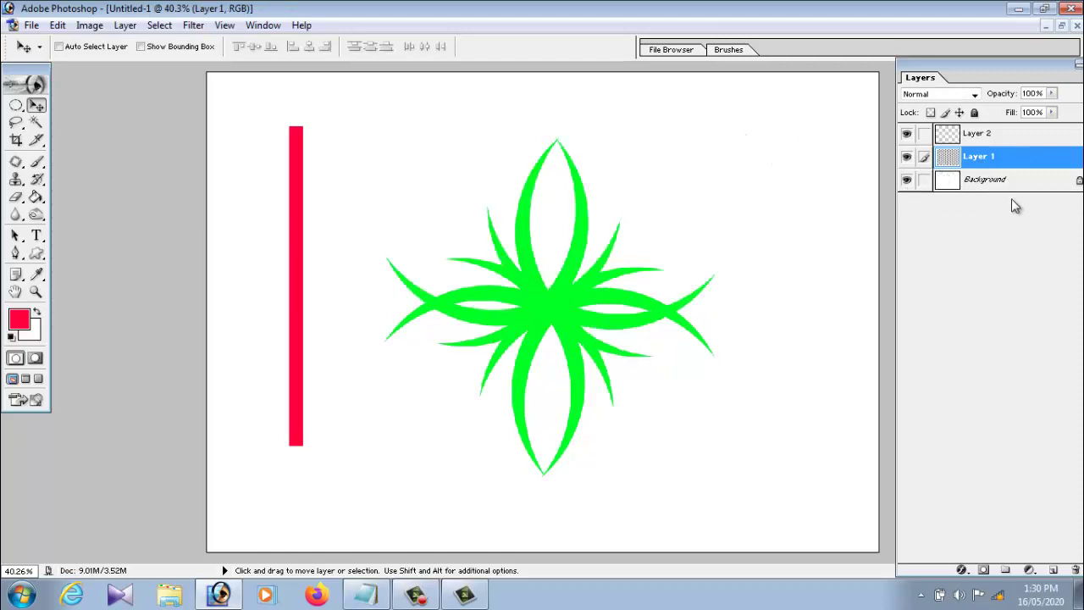
{"action": "left_click", "coordinate": [905, 157]}
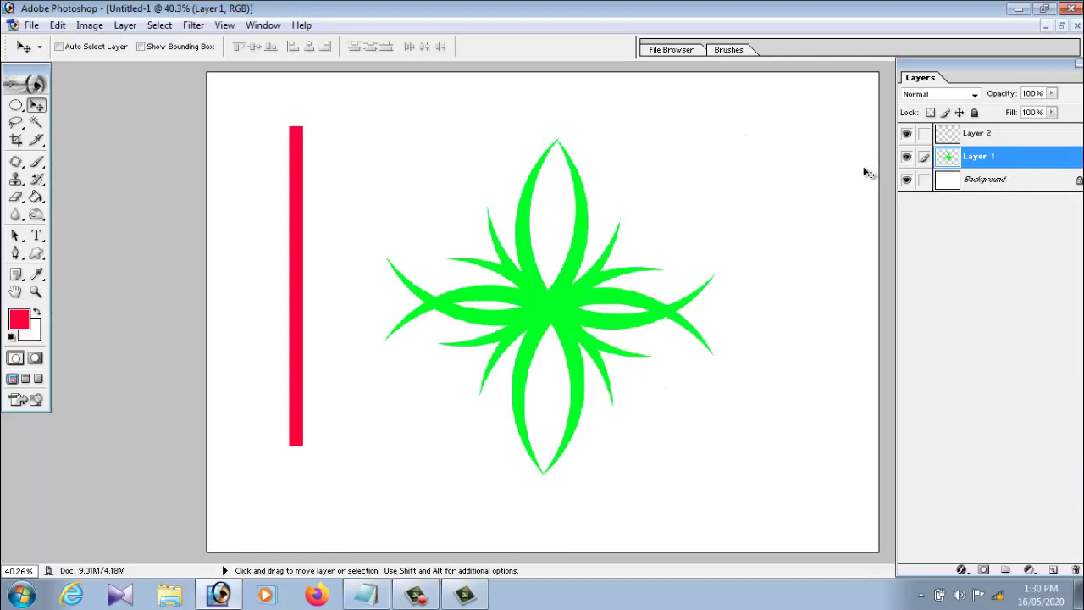
{"action": "key", "text": "ctrl+j"}
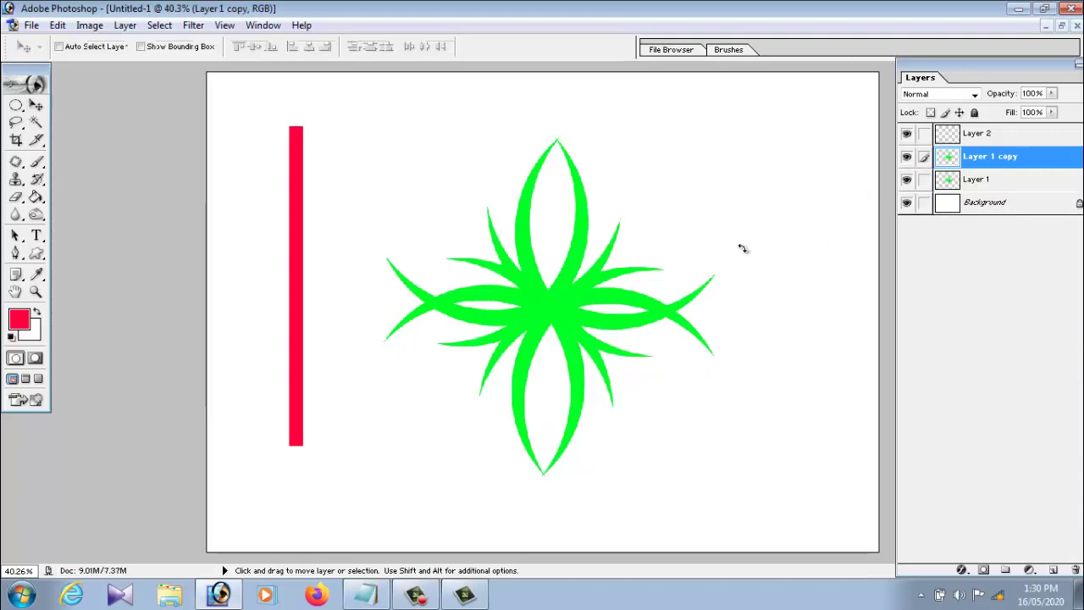
{"action": "key", "text": "ctrl+t"}
{"action": "mouse_move", "coordinate": [740, 245]}
{"action": "left_mouse_down"}
{"action": "mouse_move", "coordinate": [714, 469]}
{"action": "mouse_move", "coordinate": [752, 422]}
{"action": "left_mouse_up"}
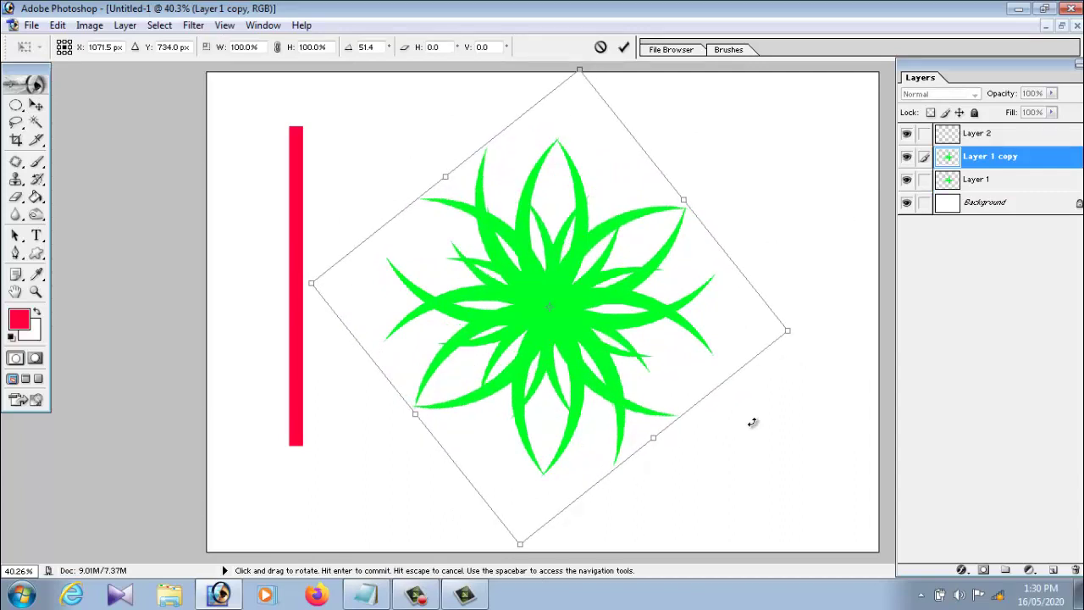
{"action": "key", "text": "Return"}
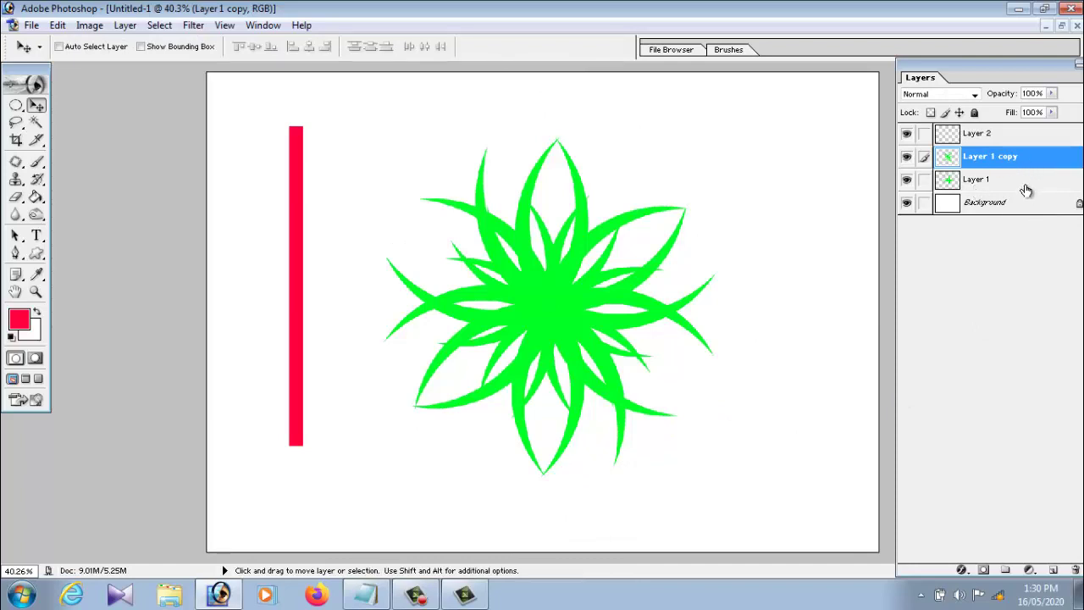
Merge Layer 1 copy down into Layer 1 with Layer > Merge Down.
{"action": "left_click", "coordinate": [996, 181]}
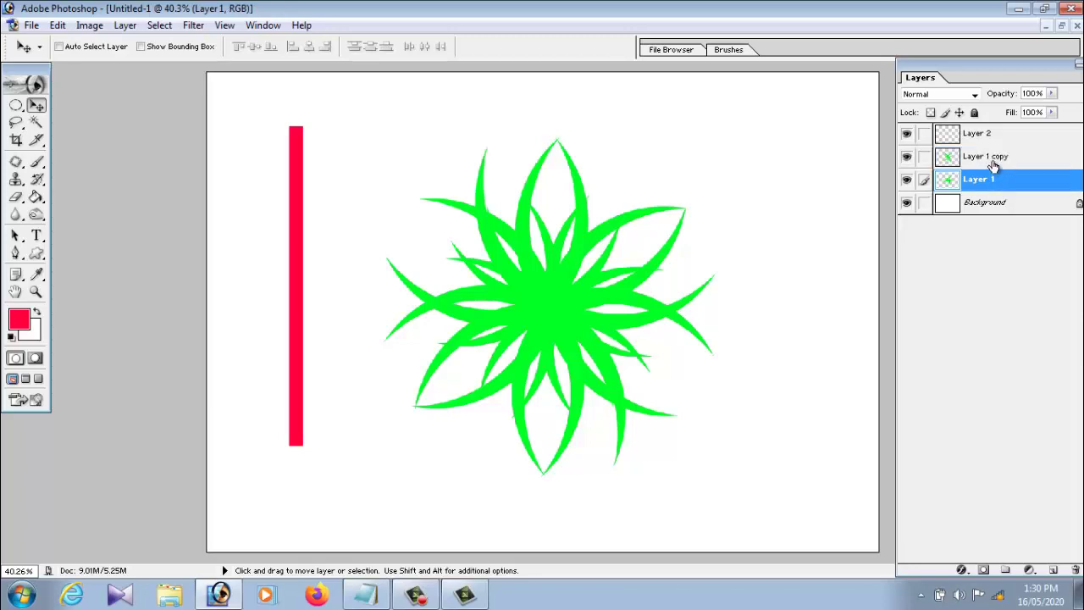
{"action": "left_click", "coordinate": [994, 163]}
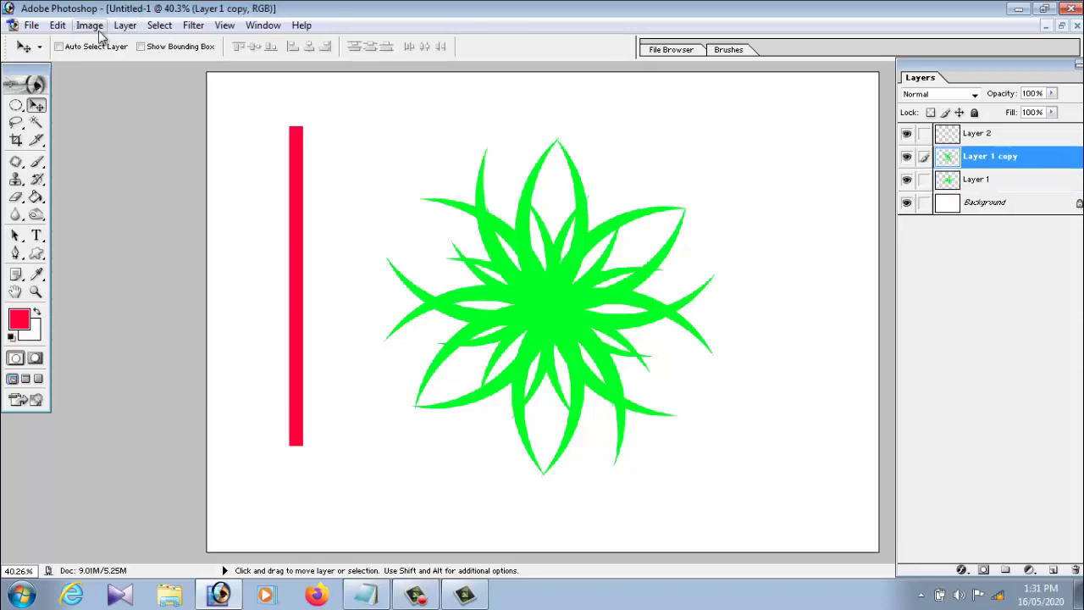
{"action": "left_click", "coordinate": [124, 25]}
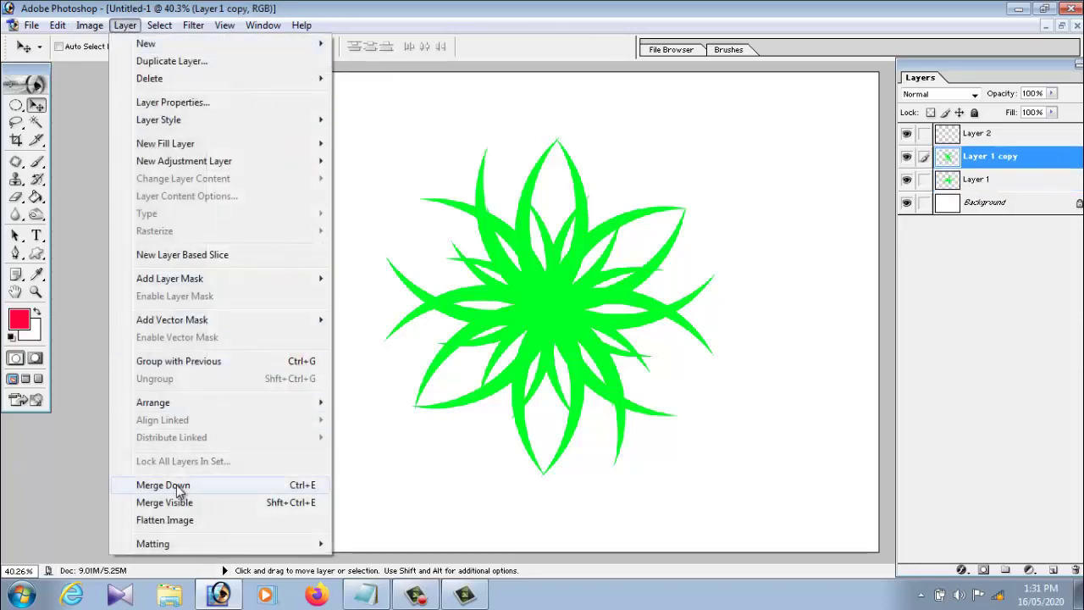
{"action": "left_click", "coordinate": [767, 218]}
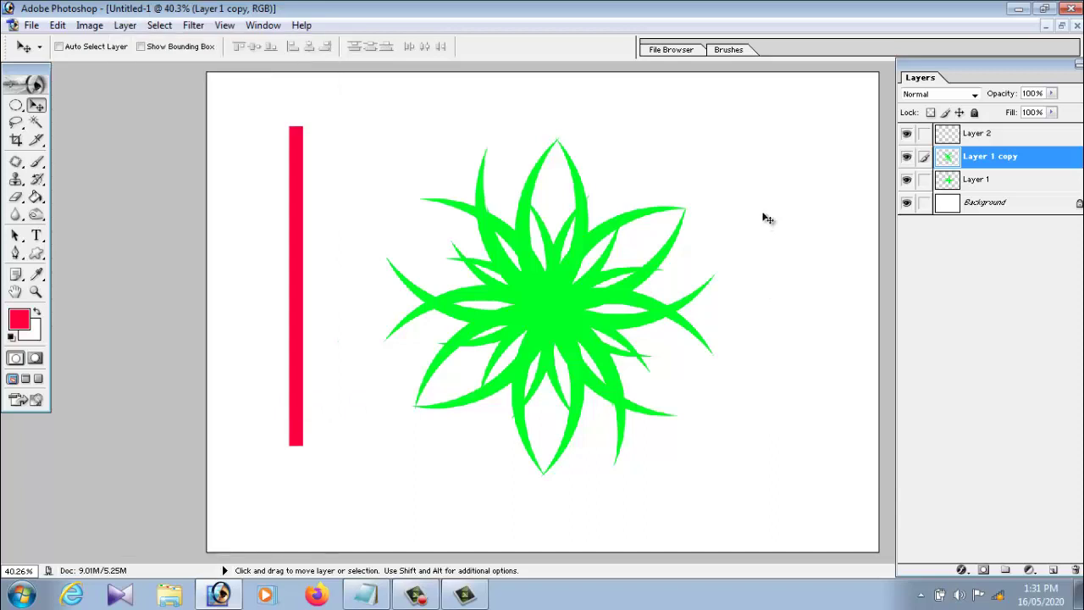
{"action": "left_click", "coordinate": [978, 182]}
{"action": "left_click", "coordinate": [980, 159]}
{"action": "left_click", "coordinate": [978, 180]}
{"action": "left_click", "coordinate": [979, 159]}
{"action": "left_click", "coordinate": [980, 181]}
{"action": "left_click", "coordinate": [980, 159]}
{"action": "left_click", "coordinate": [124, 25]}
{"action": "left_click", "coordinate": [163, 485]}
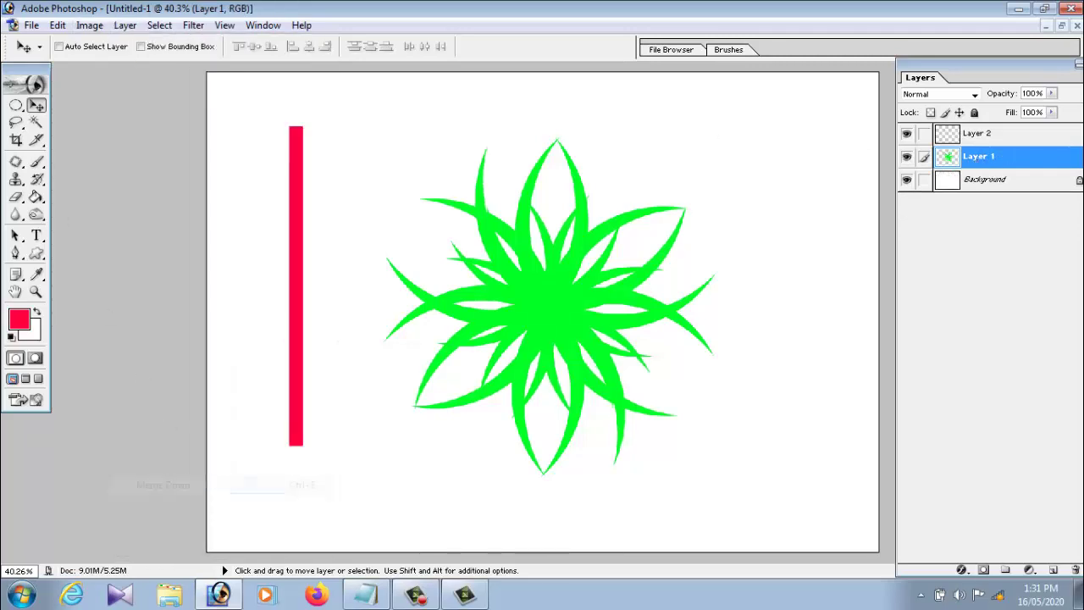
Shift the green flower left, then move the red bar on Layer 2 left too.
{"action": "left_click_drag", "start_coordinate": [601, 384], "coordinate": [494, 299]}
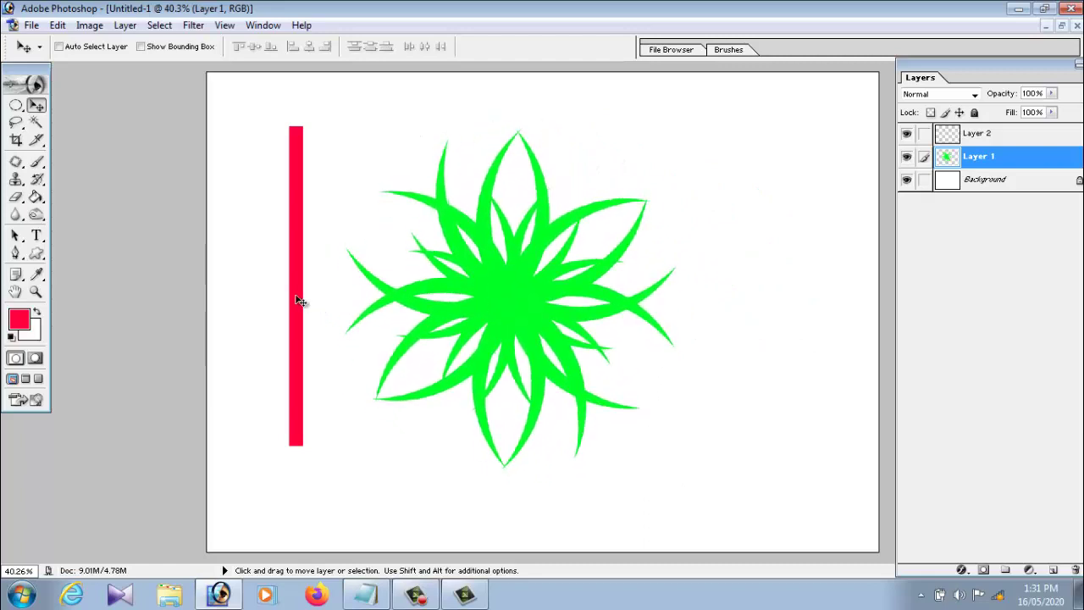
{"action": "right_click", "coordinate": [298, 301]}
{"action": "left_click", "coordinate": [309, 305]}
{"action": "mouse_move", "coordinate": [298, 294]}
{"action": "left_mouse_down"}
{"action": "mouse_move", "coordinate": [510, 315]}
{"action": "mouse_move", "coordinate": [254, 302]}
{"action": "left_mouse_up"}
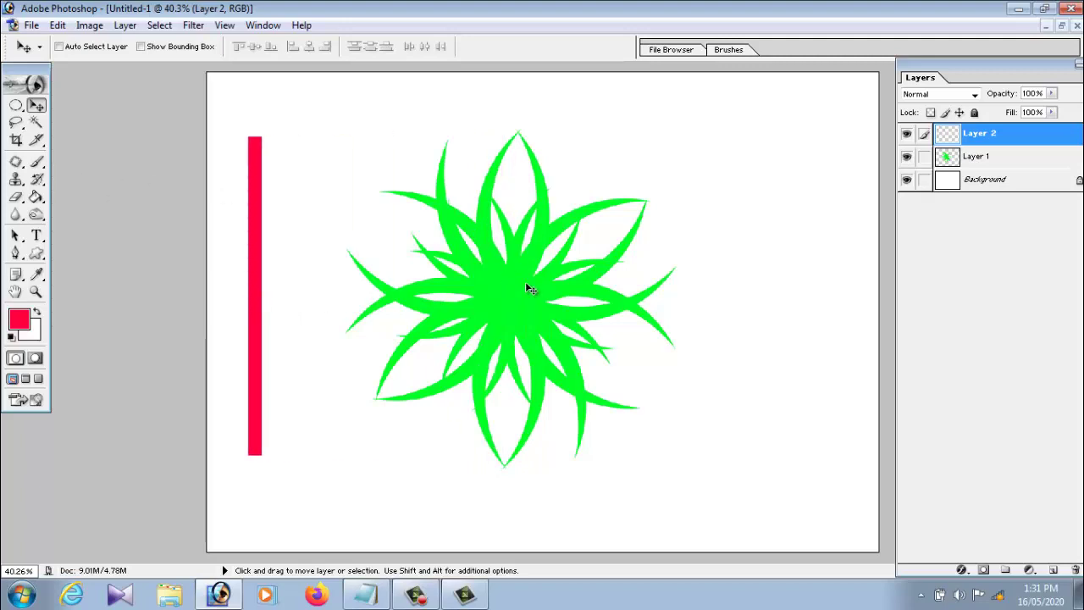
Delete the red-bar Layer 2 and drag the green starburst toward the canvas centre.
{"action": "left_click_drag", "start_coordinate": [15, 105], "coordinate": [59, 124]}
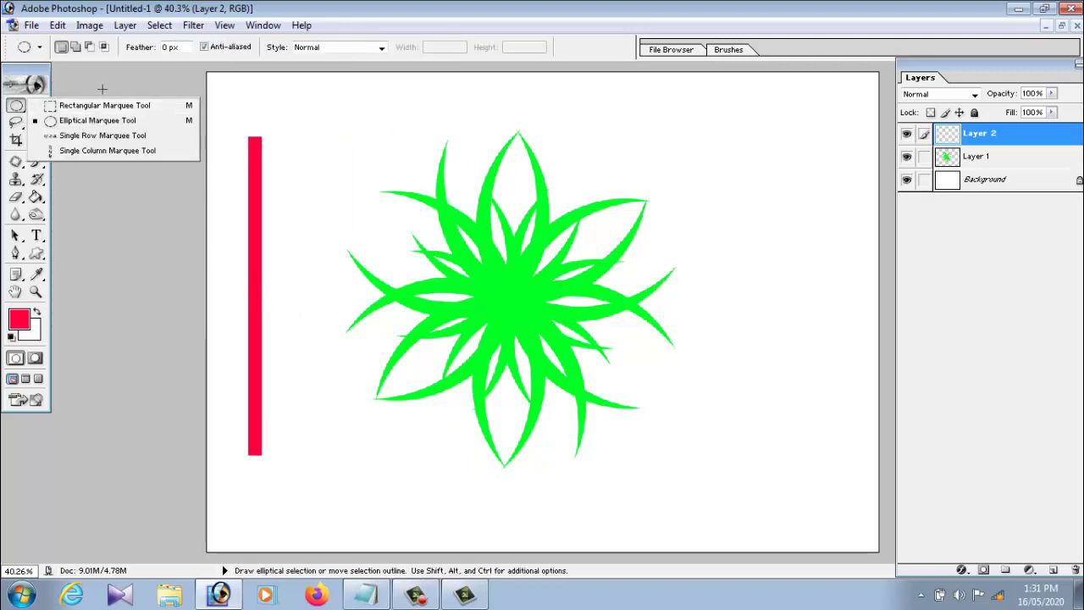
{"action": "left_click", "coordinate": [45, 105]}
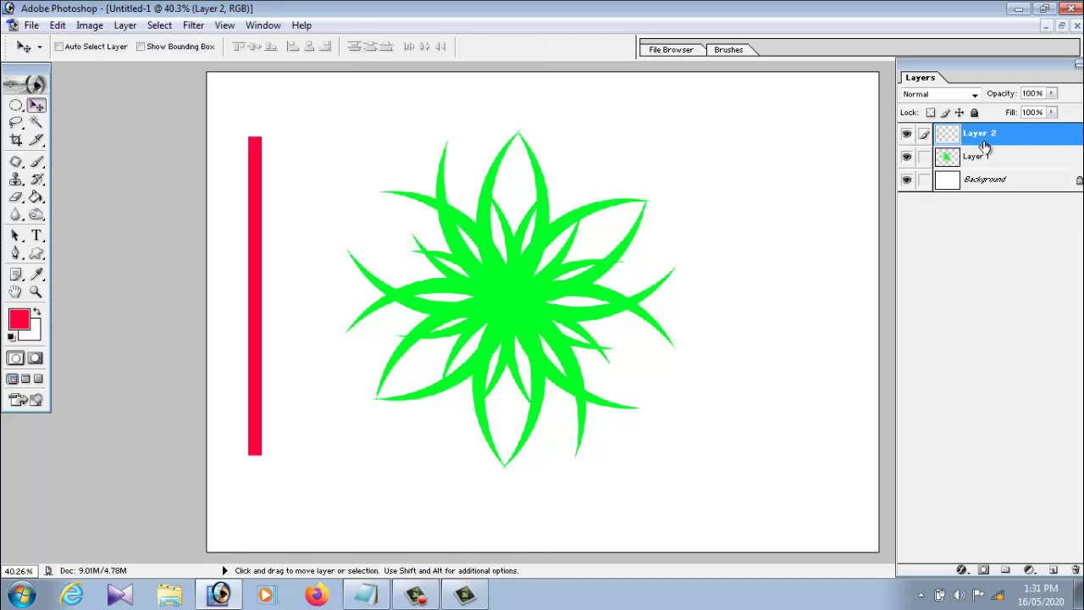
{"action": "left_click", "coordinate": [1072, 571]}
{"action": "left_click", "coordinate": [513, 233]}
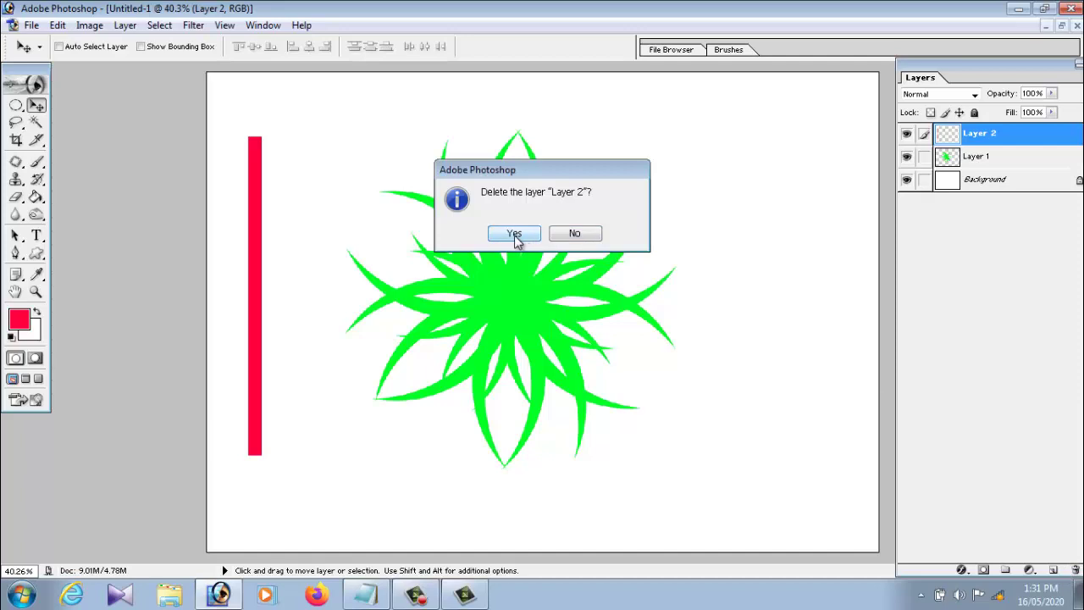
{"action": "mouse_move", "coordinate": [514, 232]}
{"action": "left_mouse_down"}
{"action": "mouse_move", "coordinate": [571, 340]}
{"action": "mouse_move", "coordinate": [555, 315]}
{"action": "left_mouse_up"}
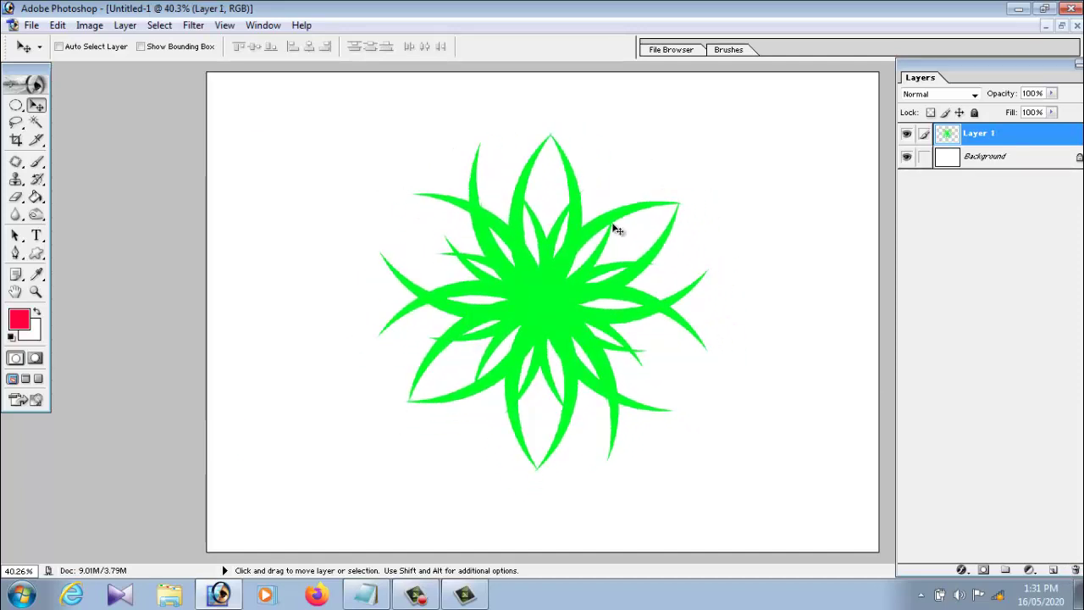
Load Layer 1's transparency as a selection via Select > Load Selection.
{"action": "left_click", "coordinate": [159, 25]}
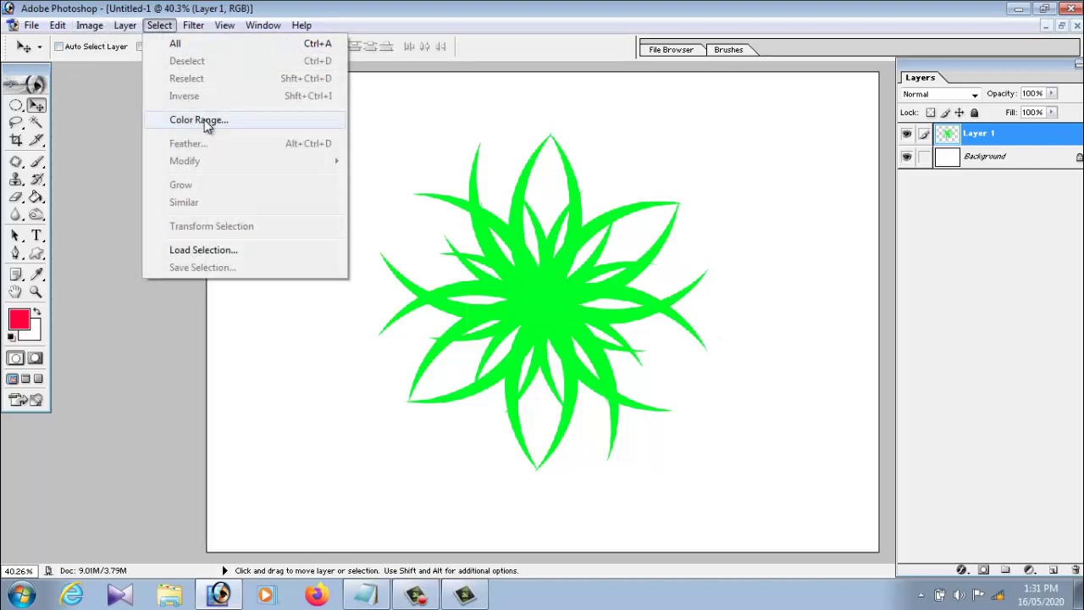
{"action": "left_click", "coordinate": [211, 254]}
{"action": "left_click", "coordinate": [664, 227]}
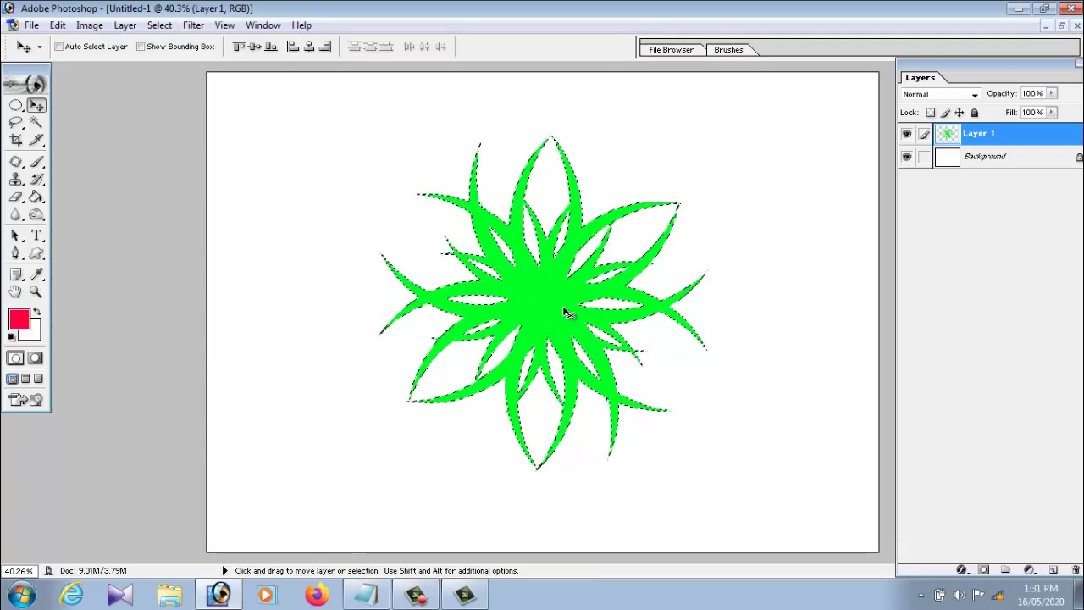
{"action": "left_click", "coordinate": [36, 197]}
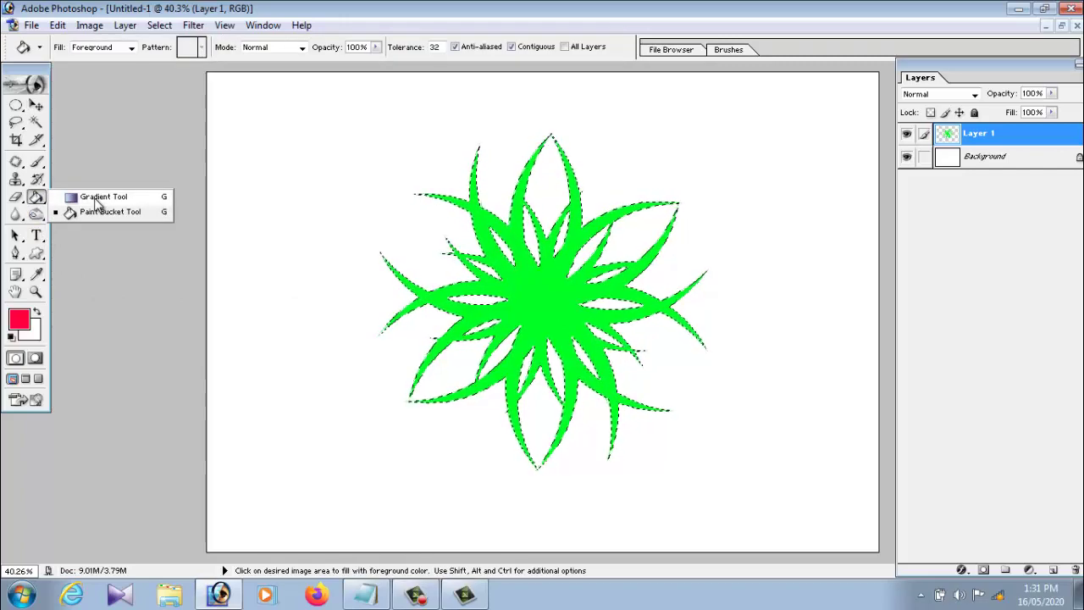
Fill the flower selection with a radial Transparent Rainbow gradient.
{"action": "left_click", "coordinate": [95, 197]}
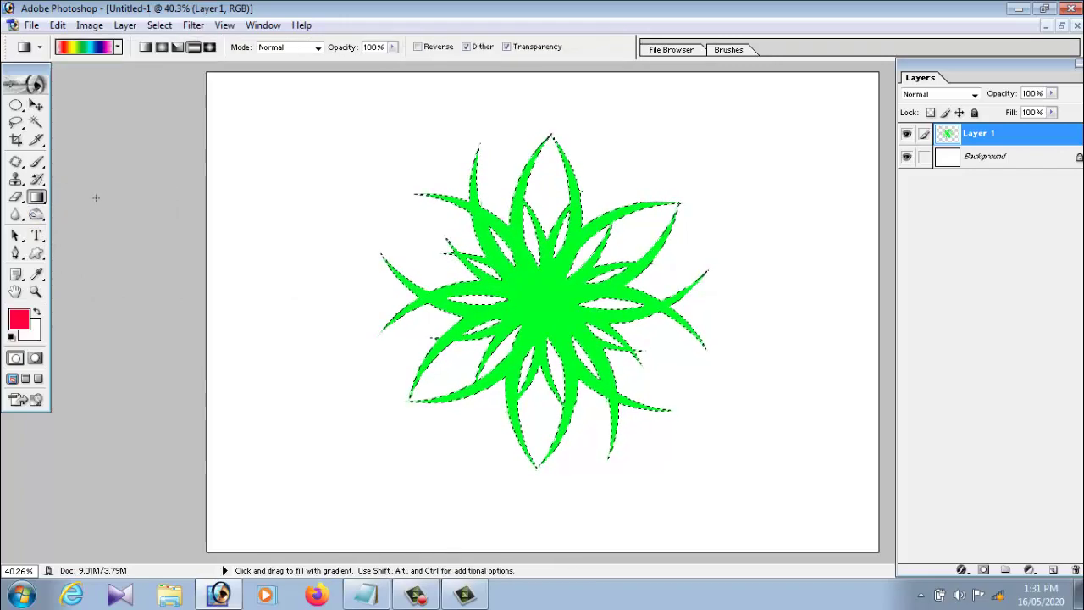
{"action": "left_click", "coordinate": [85, 46]}
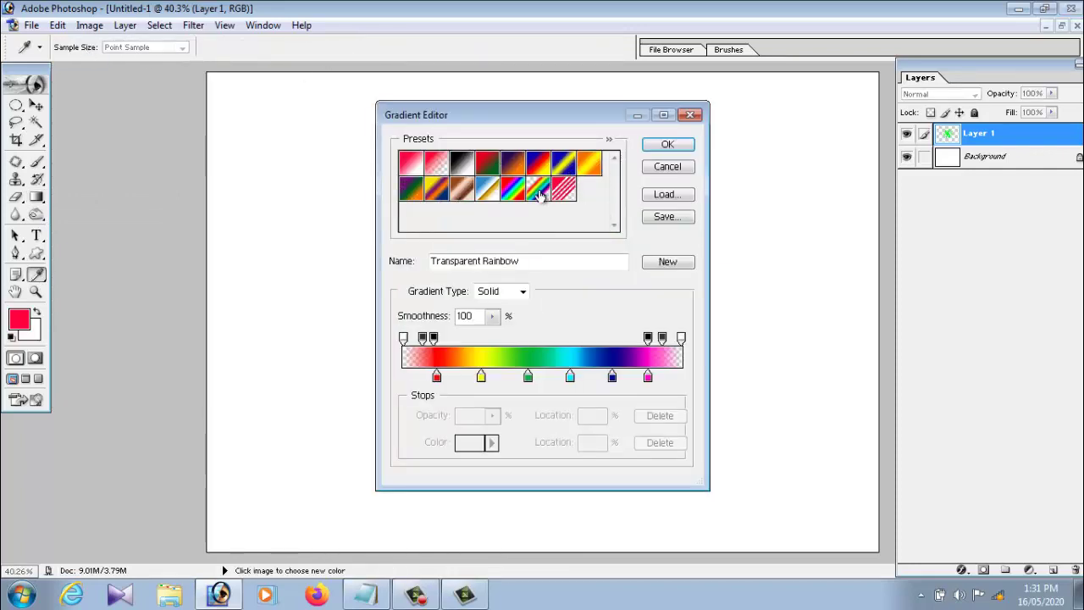
{"action": "left_click", "coordinate": [668, 145]}
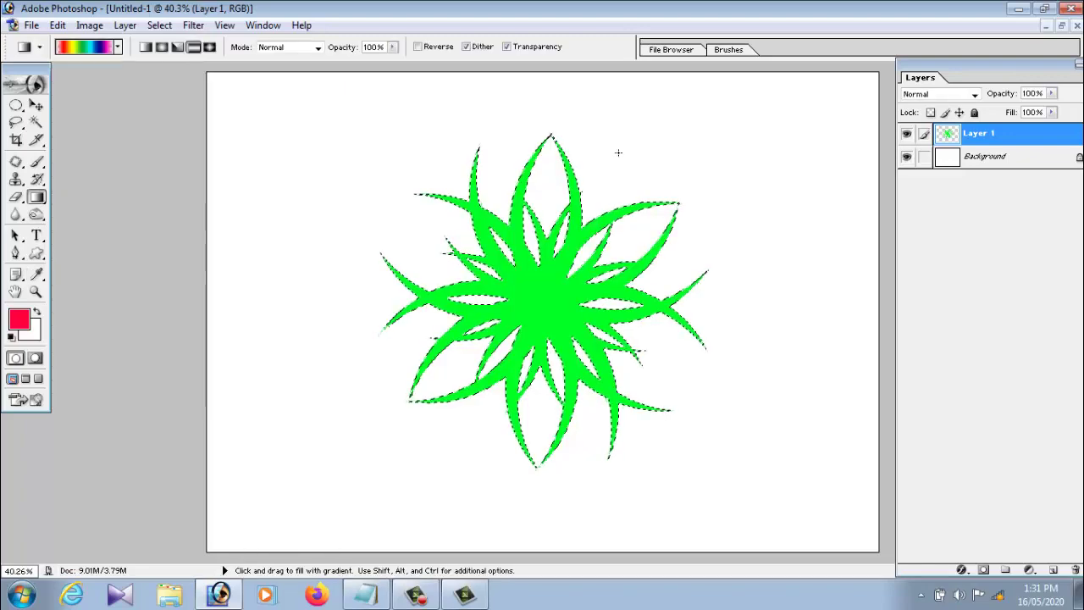
{"action": "left_click", "coordinate": [161, 49]}
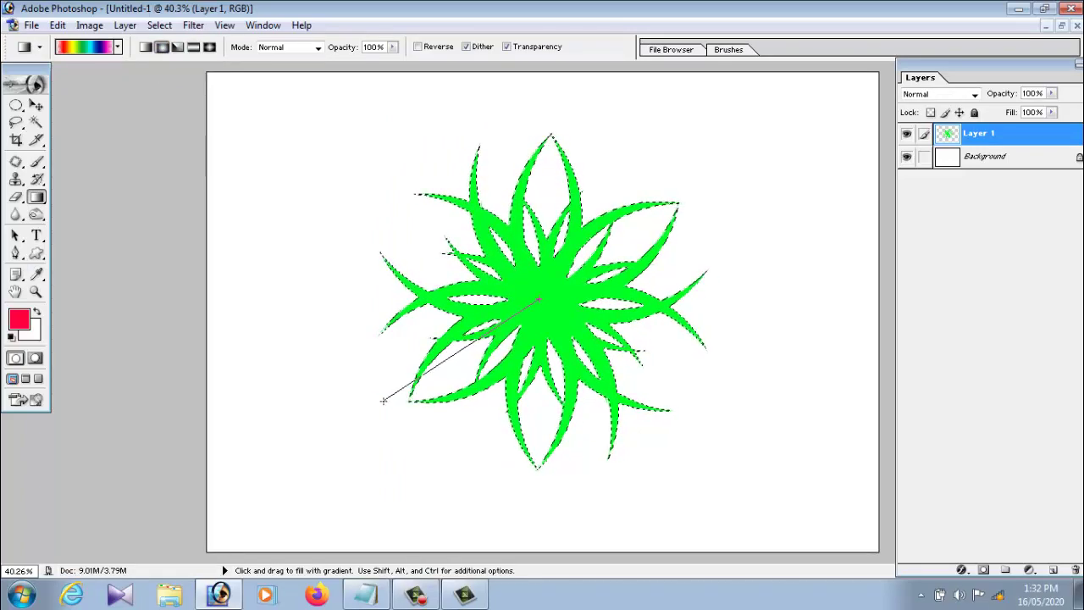
{"action": "left_click_drag", "start_coordinate": [384, 400], "coordinate": [382, 402]}
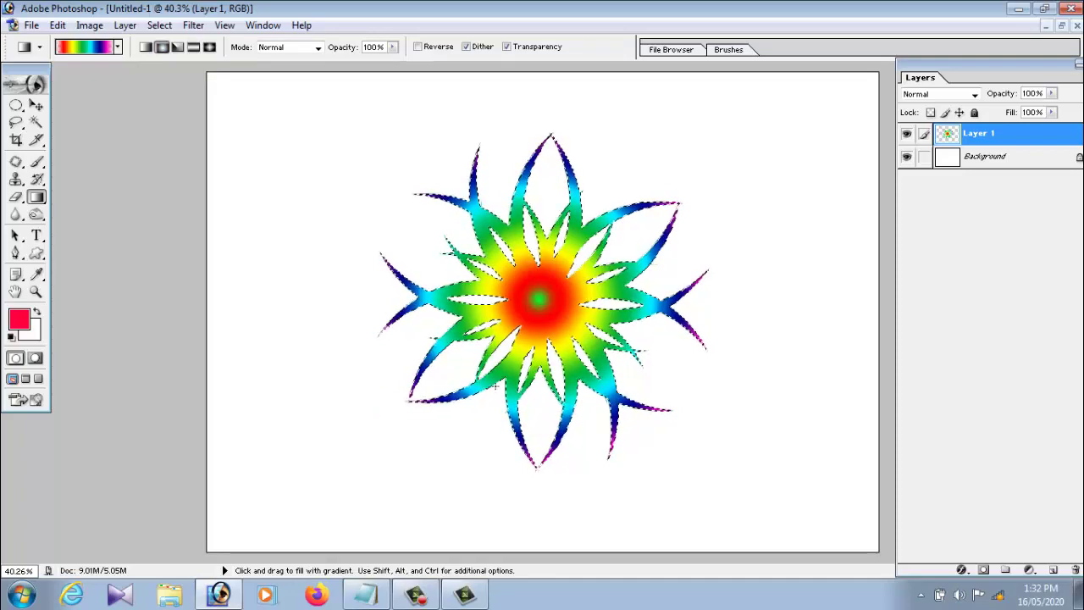
Deselect and nudge the rainbow star slightly right and down.
{"action": "left_click", "coordinate": [36, 106]}
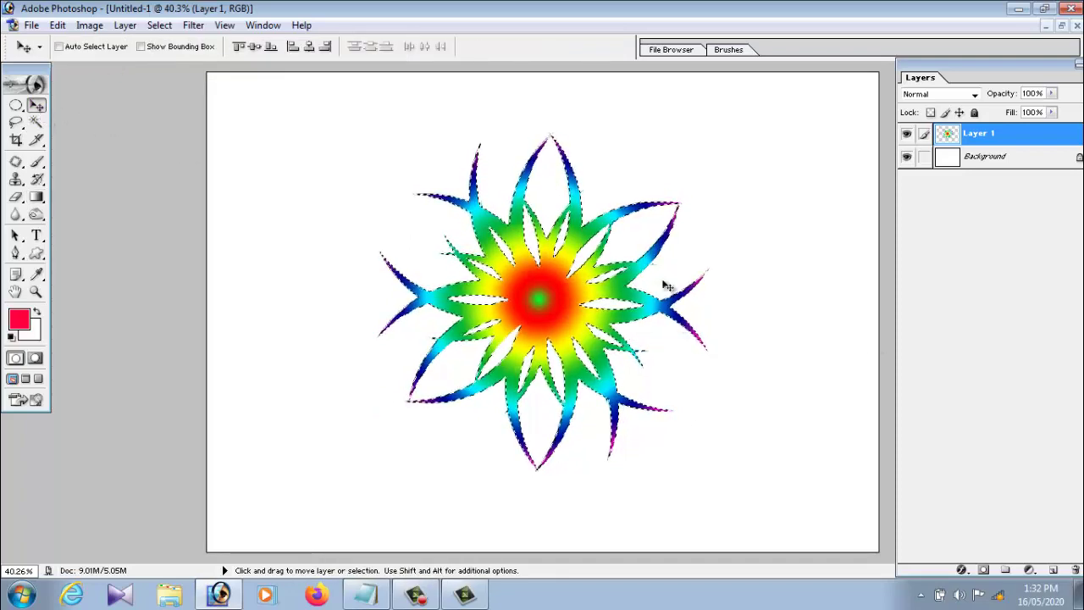
{"action": "left_click", "coordinate": [167, 29]}
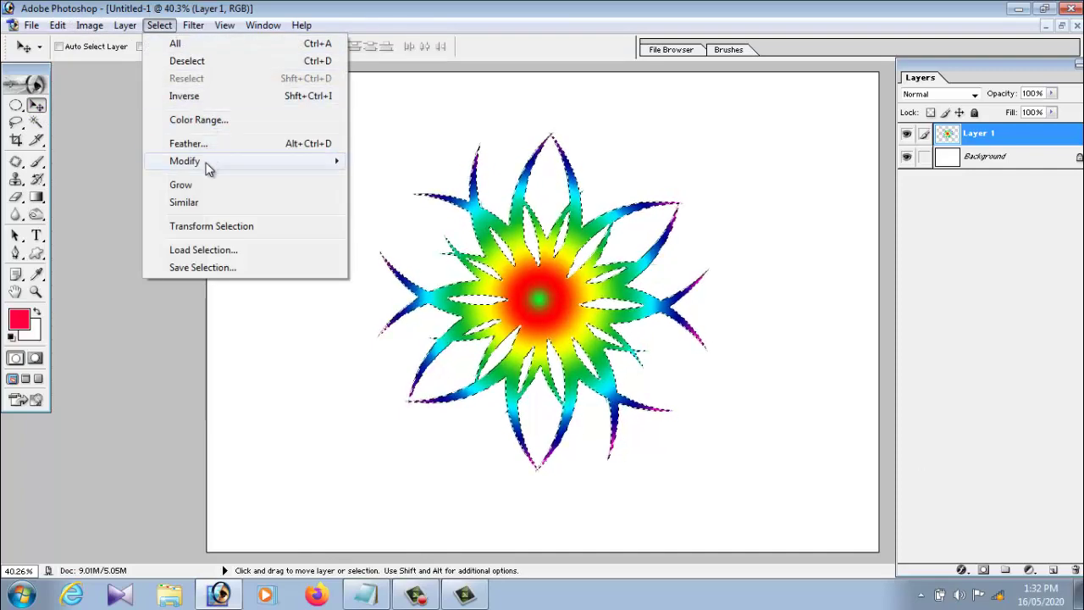
{"action": "left_click", "coordinate": [186, 61]}
{"action": "mouse_move", "coordinate": [549, 247]}
{"action": "left_mouse_down"}
{"action": "mouse_move", "coordinate": [585, 270]}
{"action": "mouse_move", "coordinate": [565, 301]}
{"action": "mouse_move", "coordinate": [551, 290]}
{"action": "left_mouse_up"}
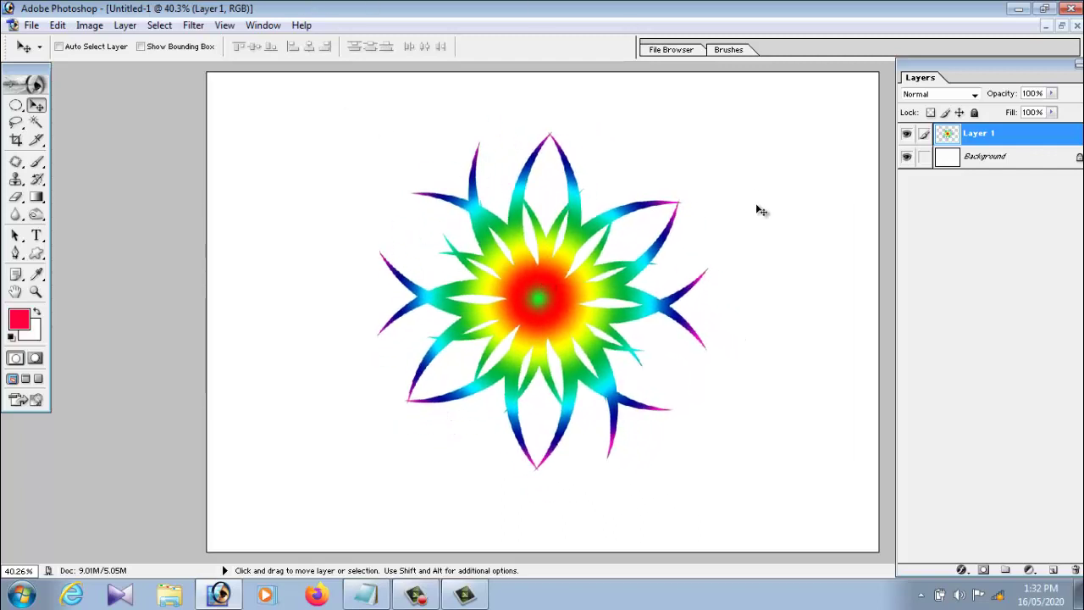
Apply Hue/Saturation with Hue +180 and Saturation -32 to the starburst.
{"action": "left_click", "coordinate": [91, 27]}
{"action": "mouse_move", "coordinate": [125, 67]}
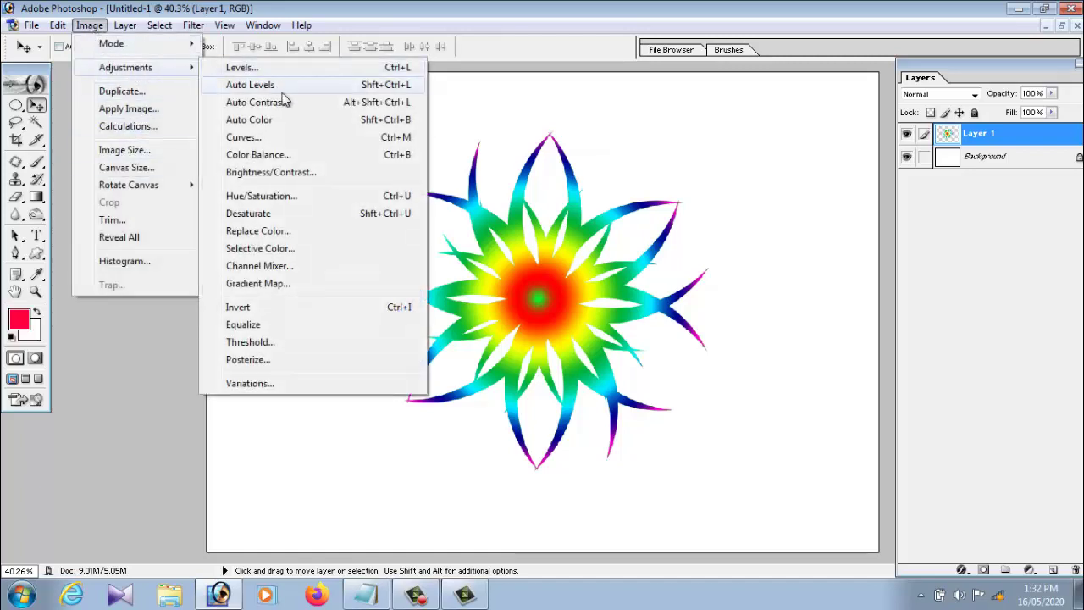
{"action": "left_click", "coordinate": [271, 196]}
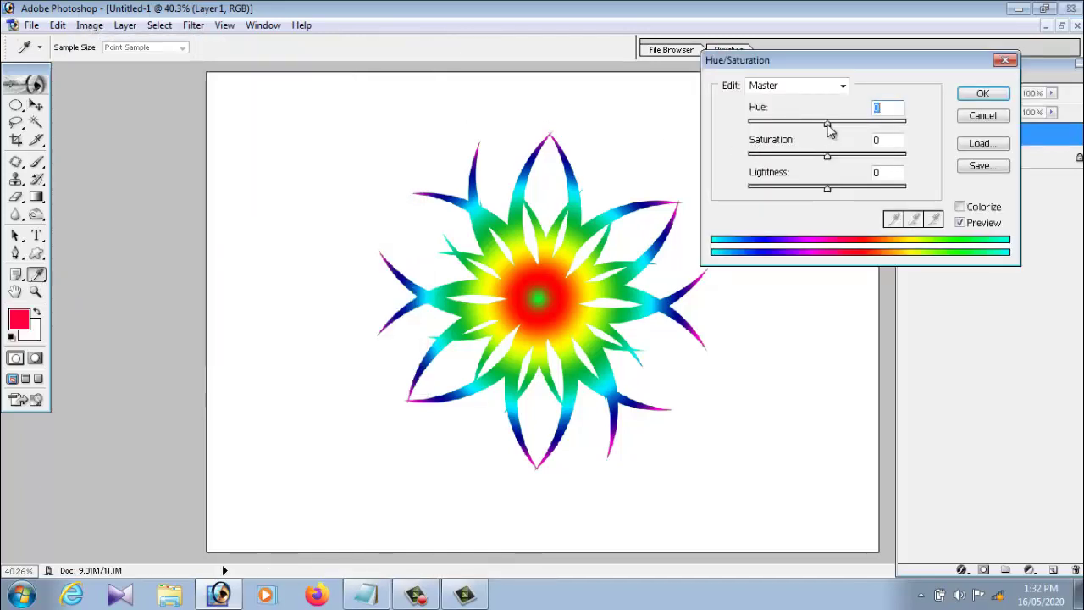
{"action": "left_click_drag", "start_coordinate": [827, 124], "coordinate": [926, 128]}
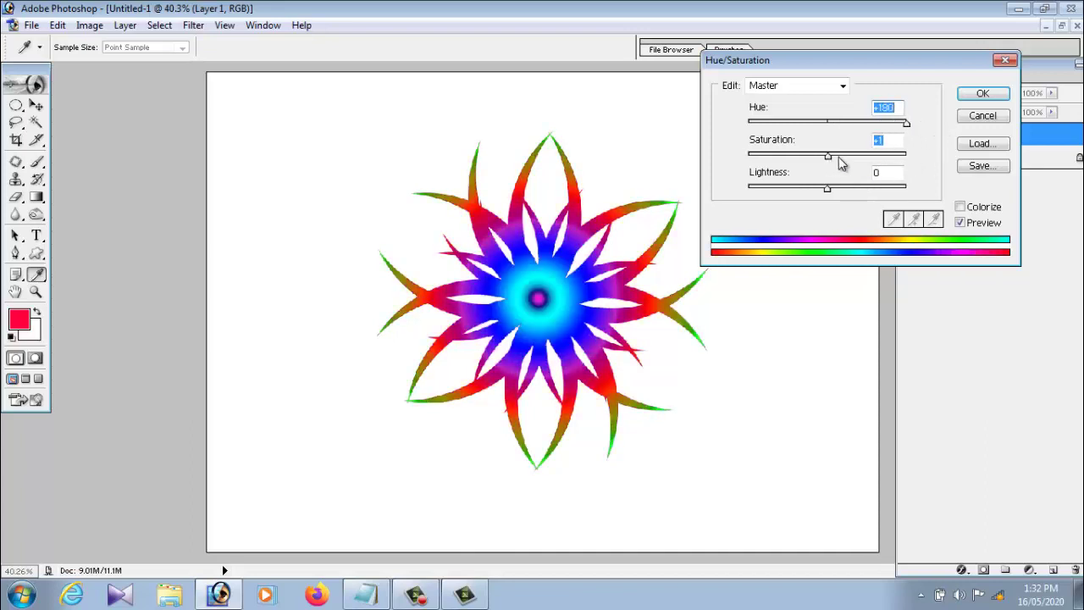
{"action": "mouse_move", "coordinate": [840, 163]}
{"action": "left_mouse_down"}
{"action": "mouse_move", "coordinate": [759, 159]}
{"action": "mouse_move", "coordinate": [804, 160]}
{"action": "left_mouse_up"}
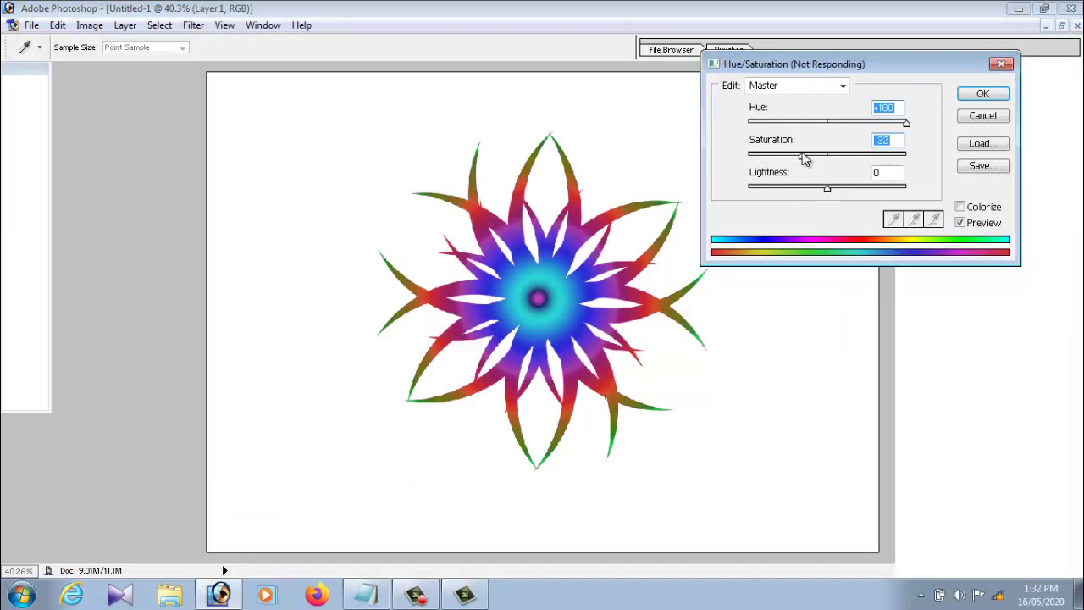
{"action": "key", "text": "Return"}
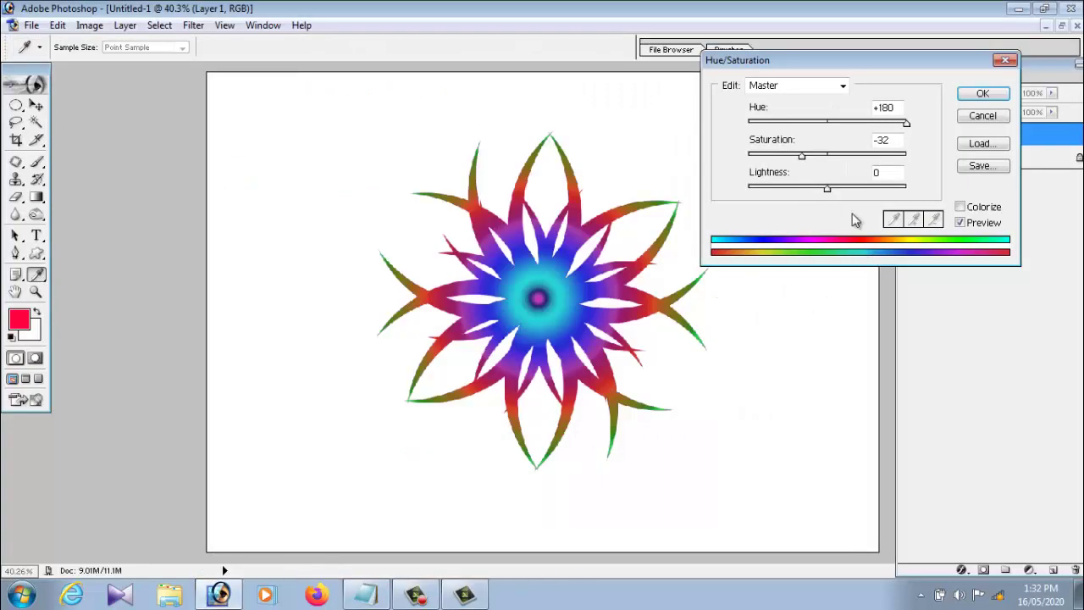
{"action": "left_click_drag", "start_coordinate": [827, 189], "coordinate": [830, 194]}
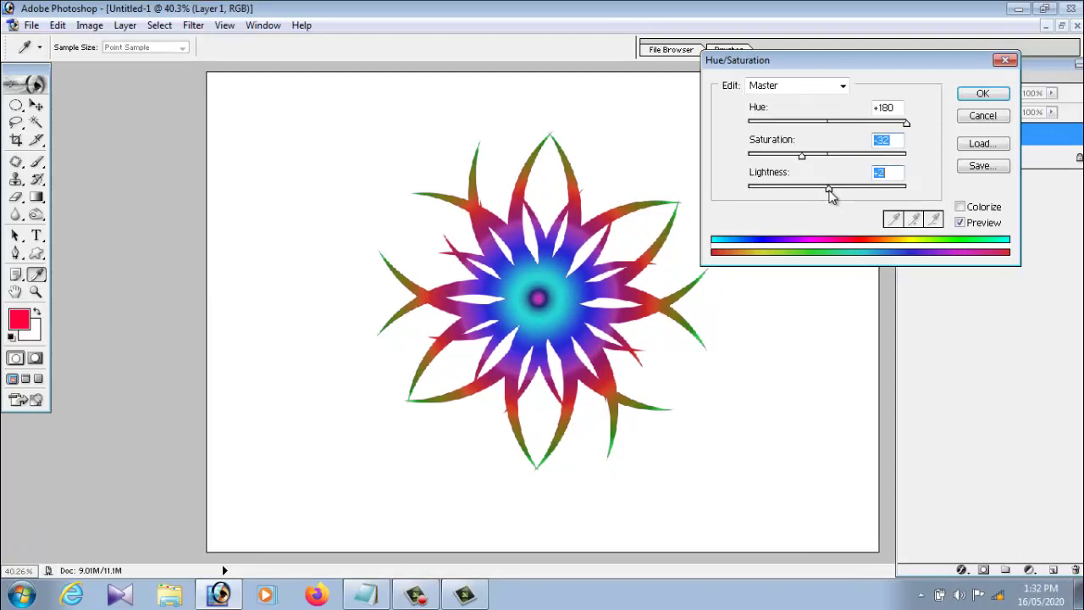
{"action": "left_click", "coordinate": [980, 93]}
{"action": "left_click", "coordinate": [15, 105]}
Try clearing a circle from the star's centre, undo it, and nudge the star left.
{"action": "left_click", "coordinate": [36, 105]}
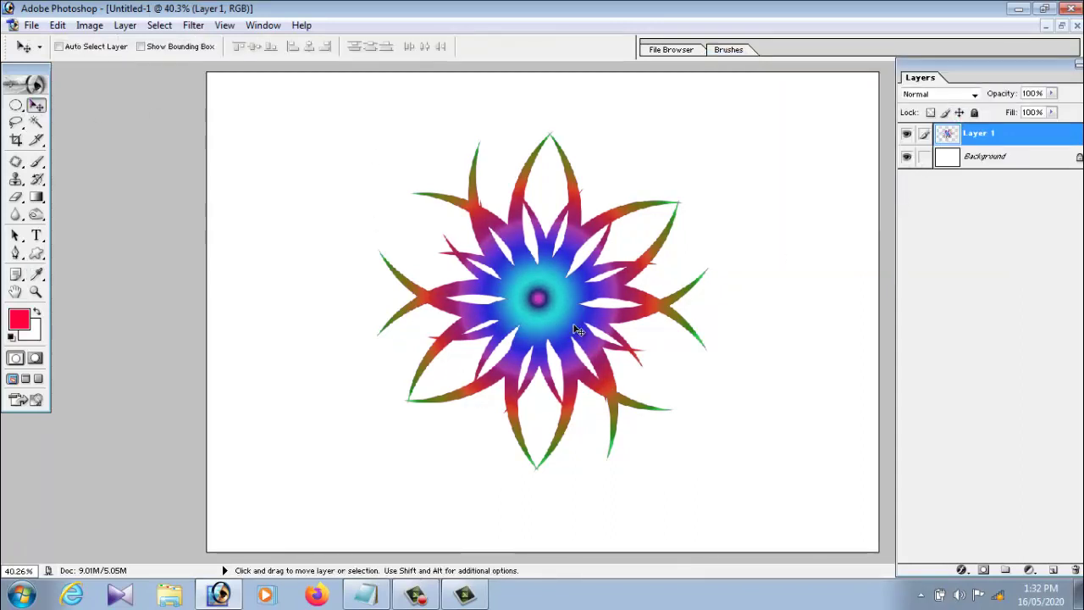
{"action": "left_click_drag", "start_coordinate": [575, 326], "coordinate": [568, 319]}
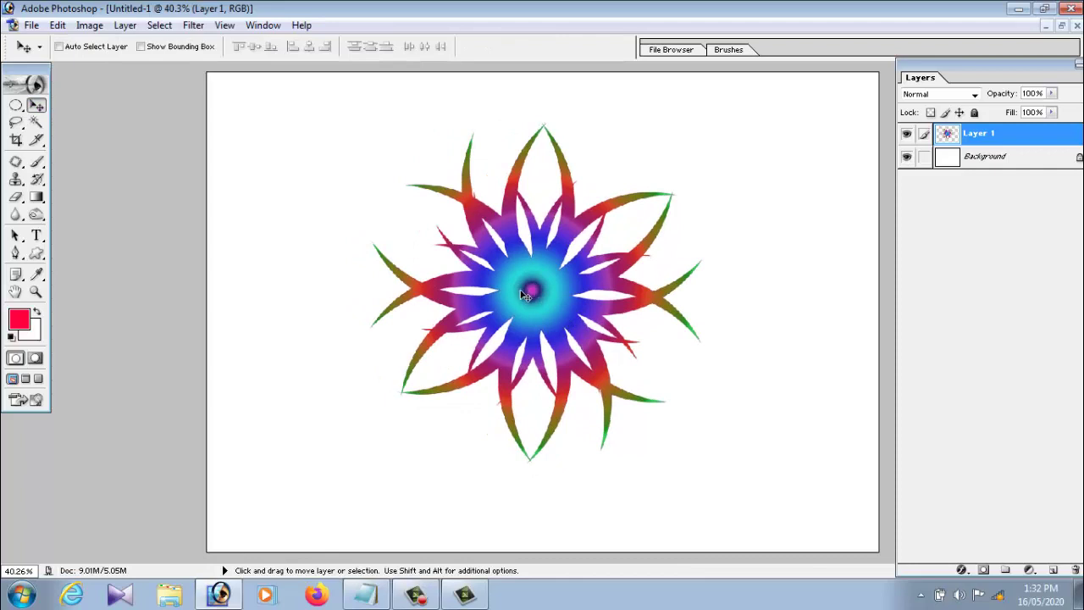
{"action": "left_click", "coordinate": [15, 106]}
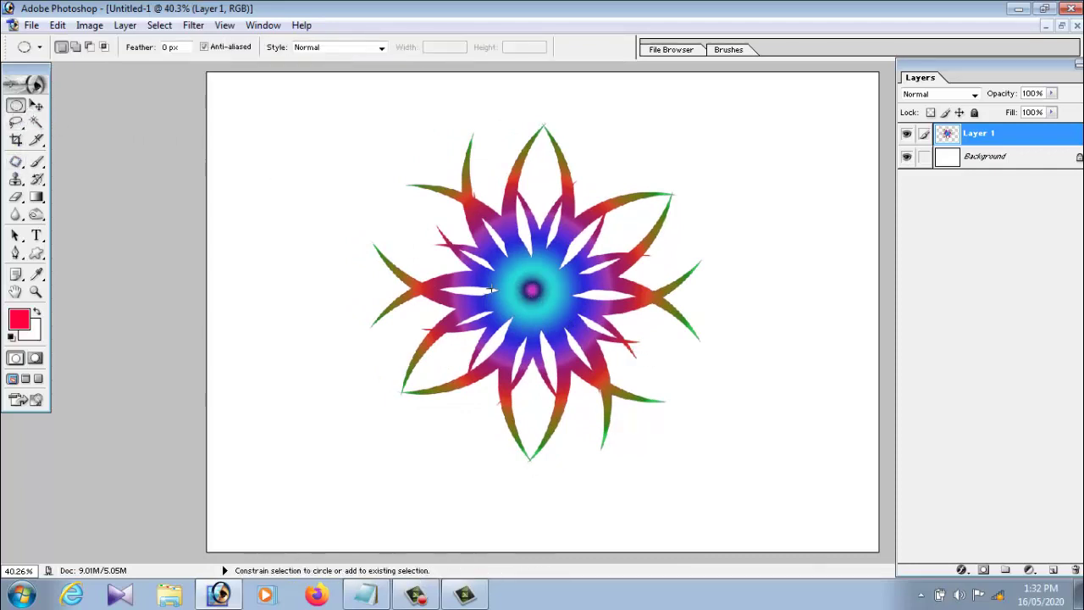
{"action": "left_click_drag", "start_coordinate": [577, 341], "coordinate": [487, 252]}
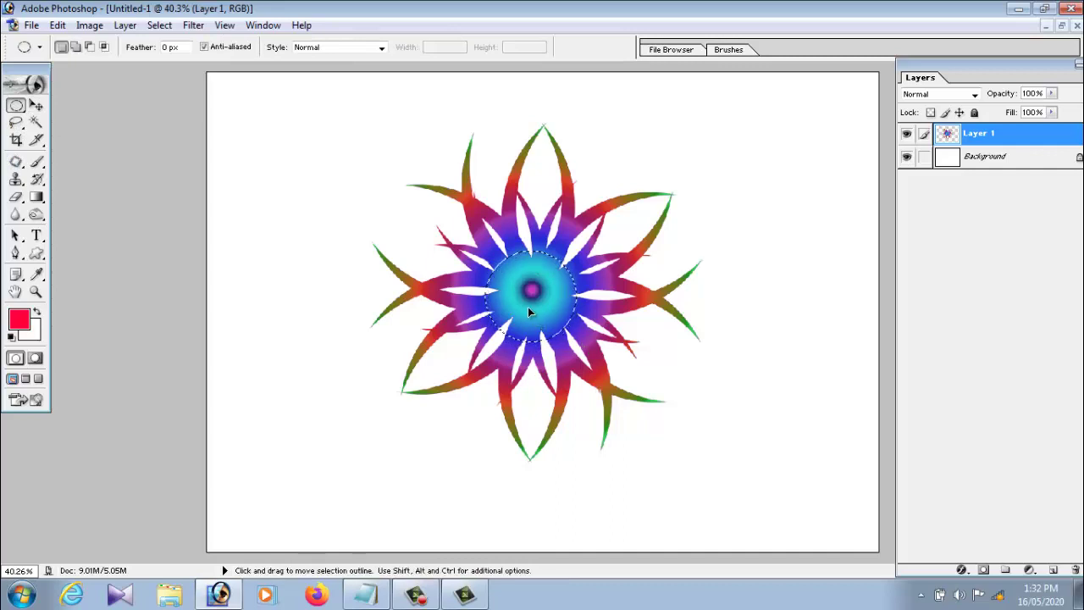
{"action": "left_click_drag", "start_coordinate": [530, 312], "coordinate": [531, 307]}
{"action": "key", "text": "Delete"}
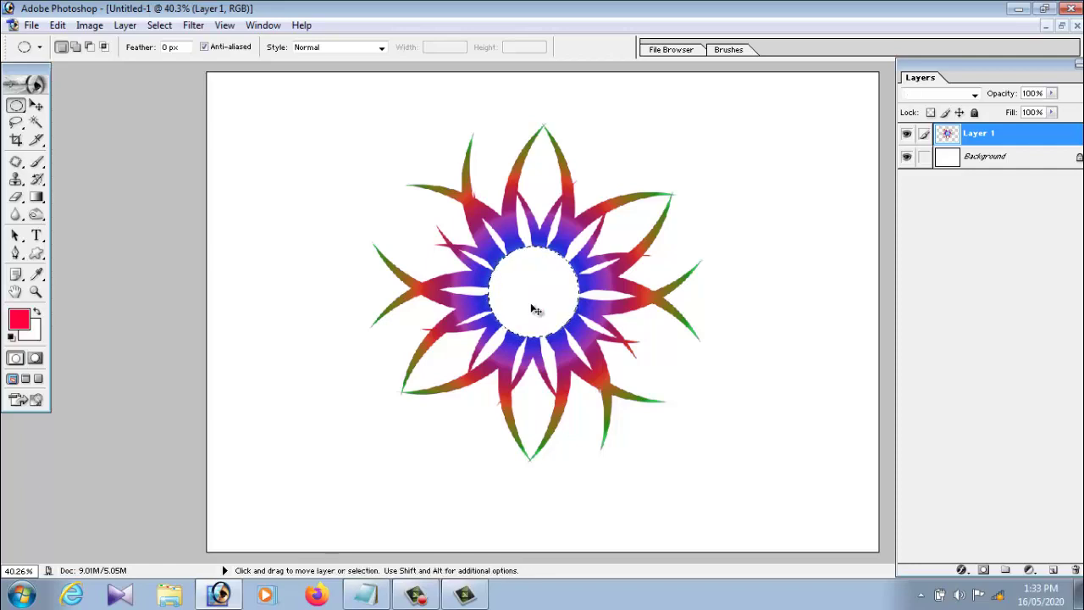
{"action": "key", "text": "ctrl+d"}
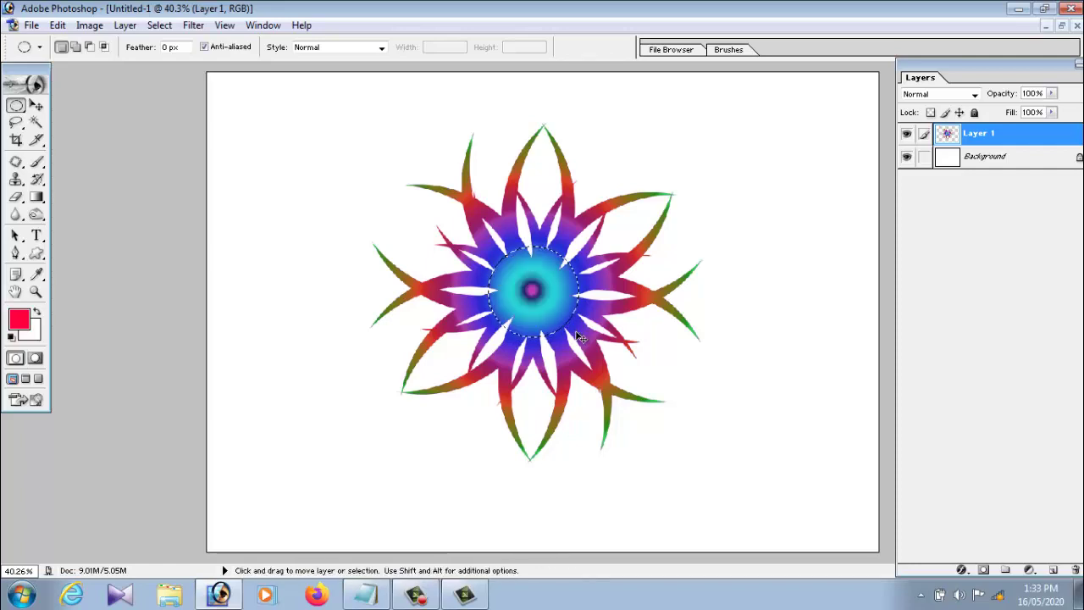
{"action": "left_click", "coordinate": [36, 106]}
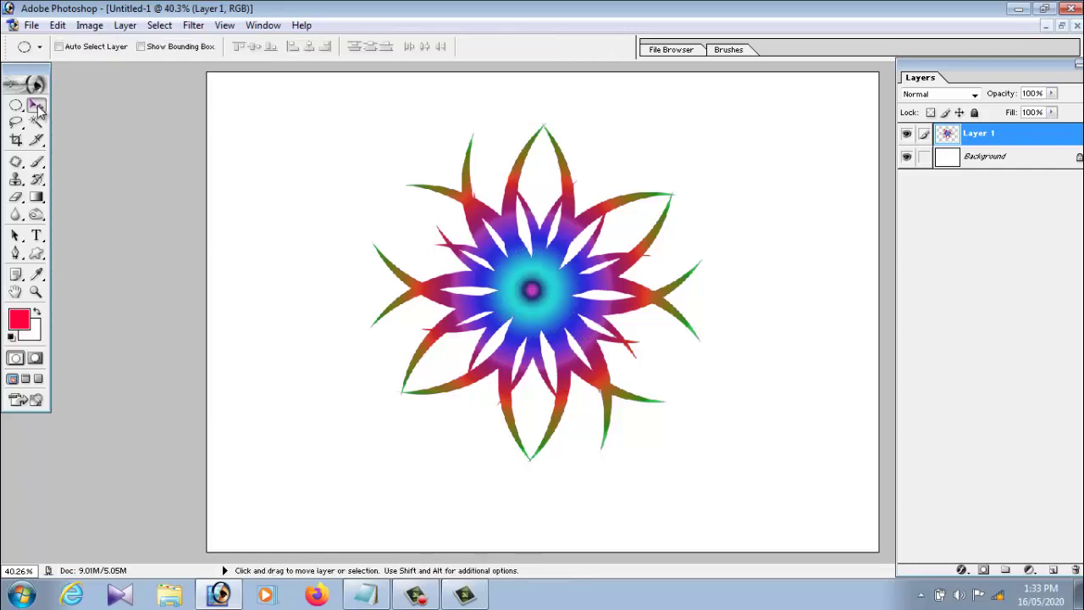
{"action": "left_click_drag", "start_coordinate": [556, 298], "coordinate": [554, 302]}
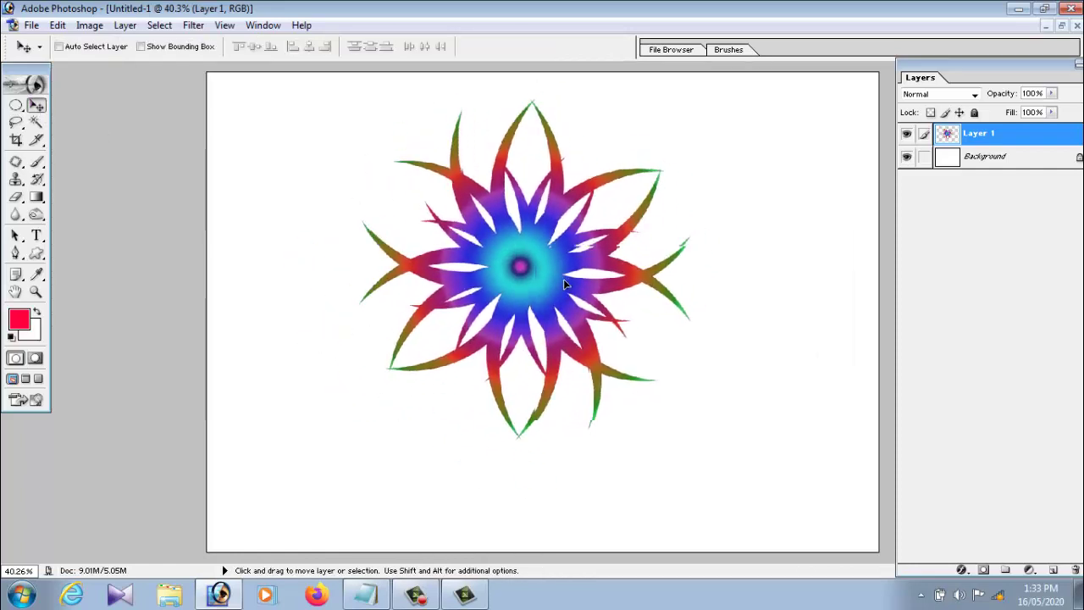
Create a new empty Layer 2 with Layer > New > Layer.
{"action": "scroll", "coordinate": [552, 296], "scroll_direction": "down", "scroll_amount": 2}
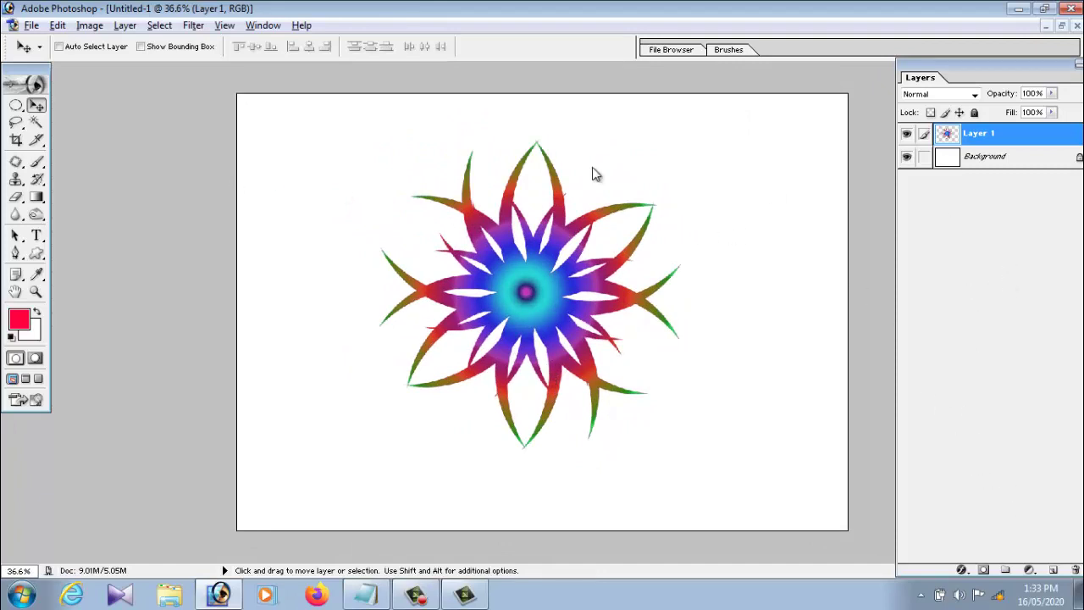
{"action": "left_click", "coordinate": [124, 25]}
{"action": "mouse_move", "coordinate": [145, 44]}
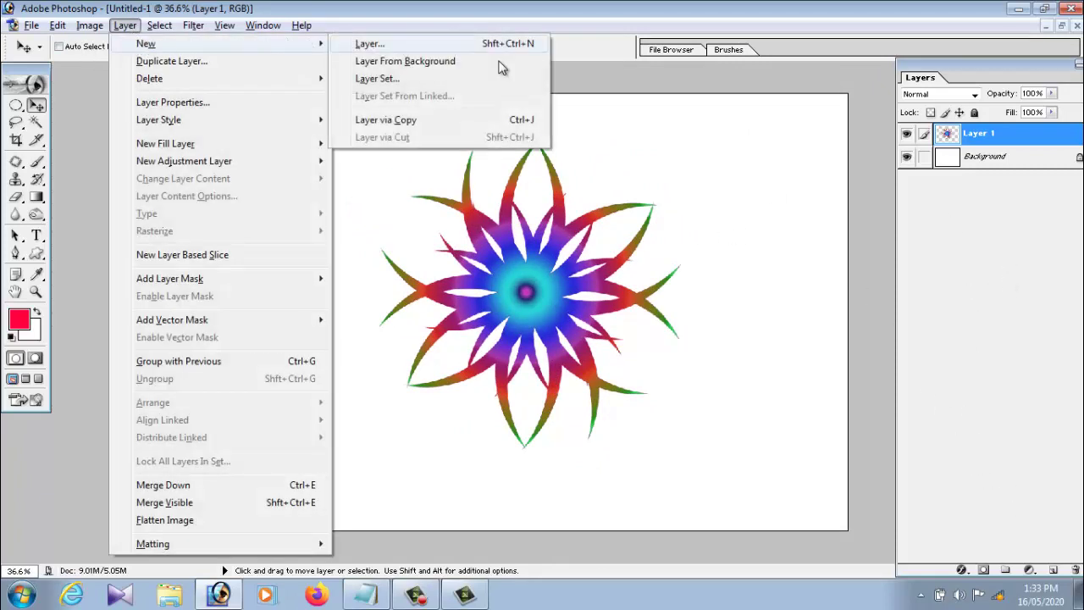
{"action": "left_click", "coordinate": [488, 46]}
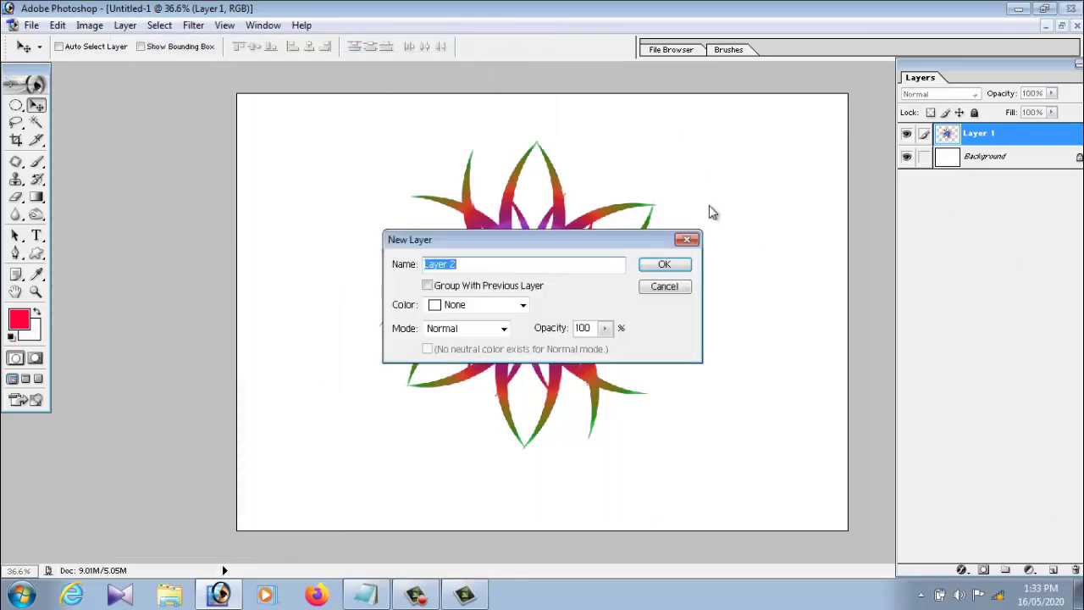
{"action": "left_click", "coordinate": [664, 265]}
Select Layer 1, scale the star to about 136%, and recentre it on the canvas.
{"action": "right_click", "coordinate": [532, 295]}
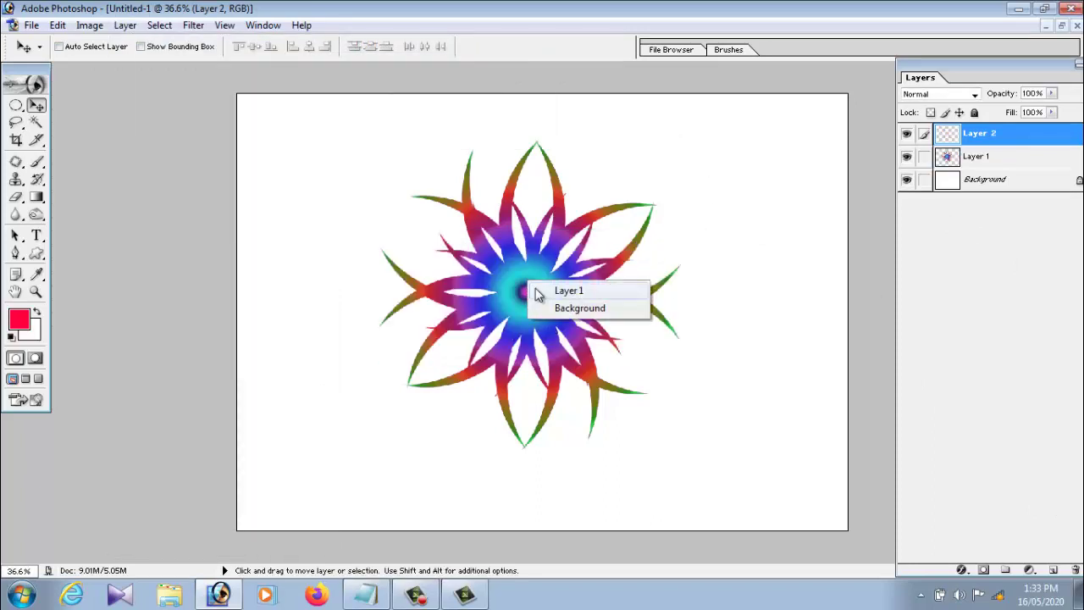
{"action": "left_click", "coordinate": [546, 290]}
{"action": "left_click_drag", "start_coordinate": [529, 287], "coordinate": [535, 307]}
{"action": "key", "text": "ctrl+t"}
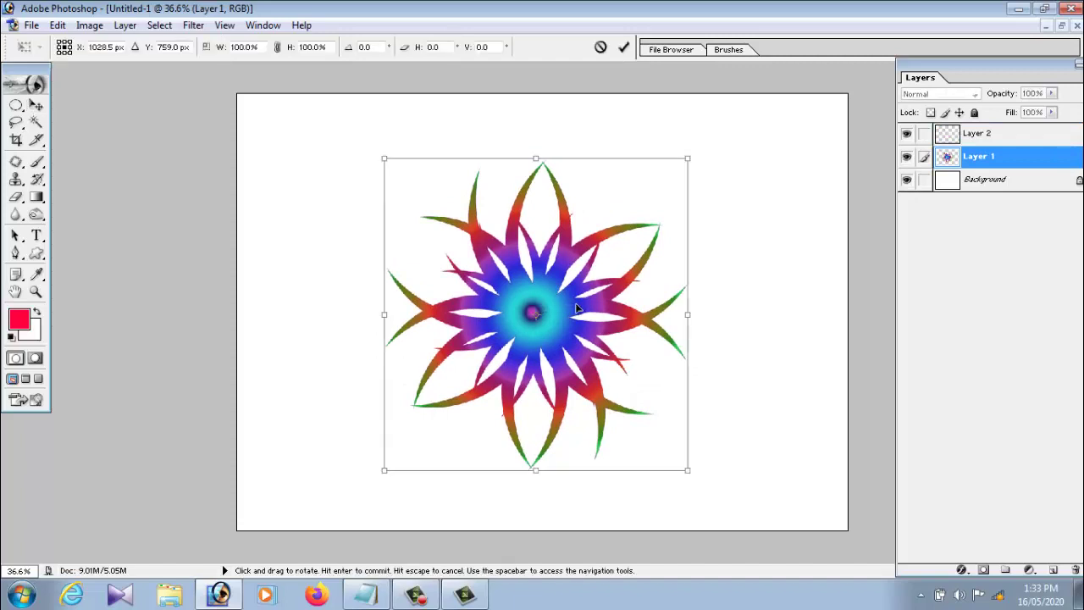
{"action": "left_click_drag", "start_coordinate": [690, 156], "coordinate": [765, 123]}
{"action": "key", "text": "Return"}
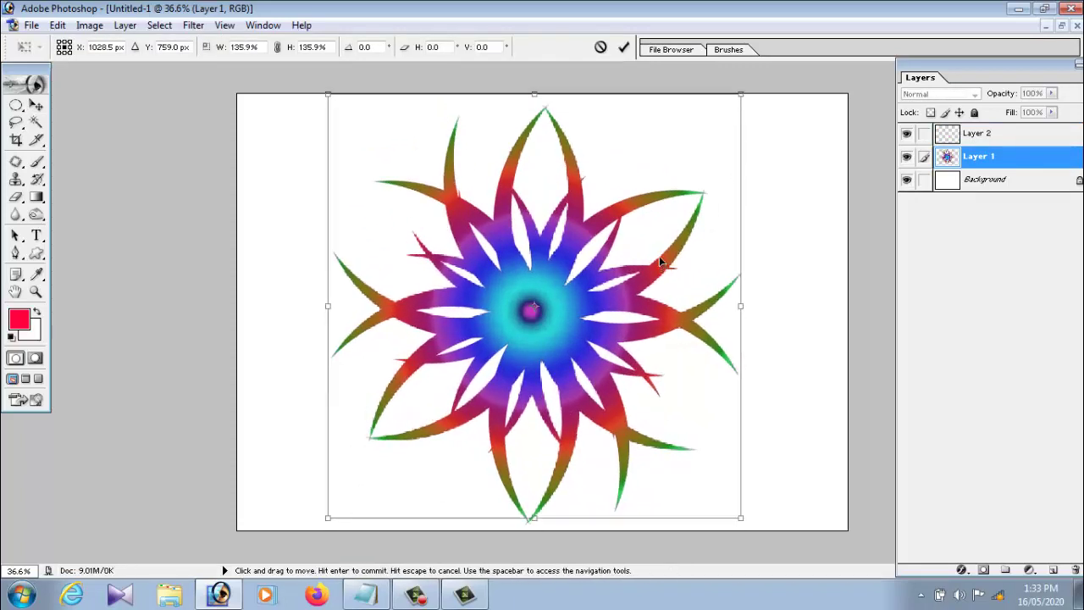
{"action": "left_click_drag", "start_coordinate": [623, 322], "coordinate": [628, 313]}
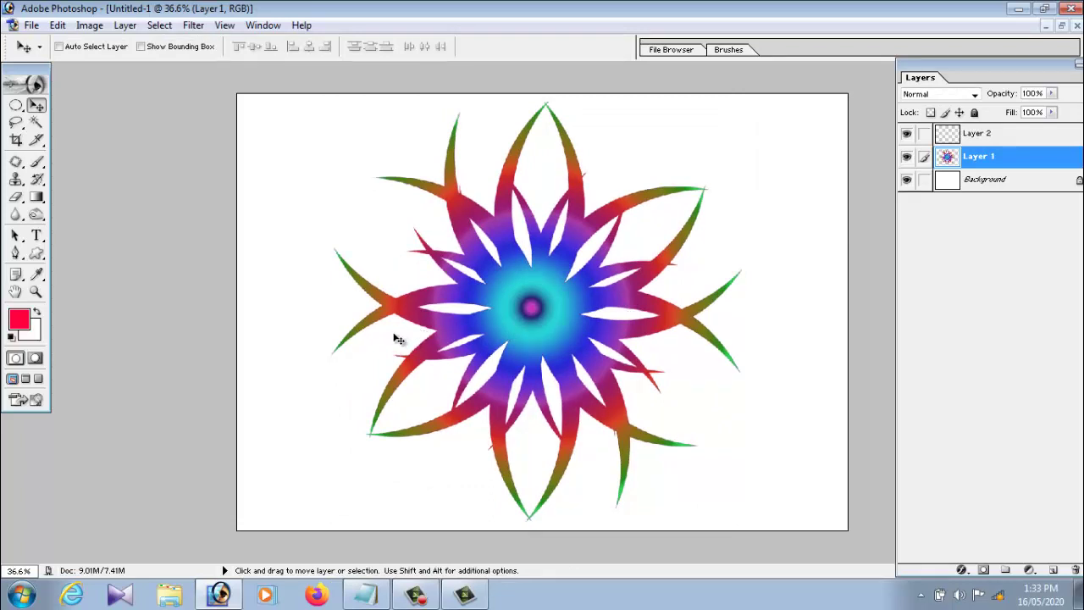
{"action": "left_click", "coordinate": [37, 200]}
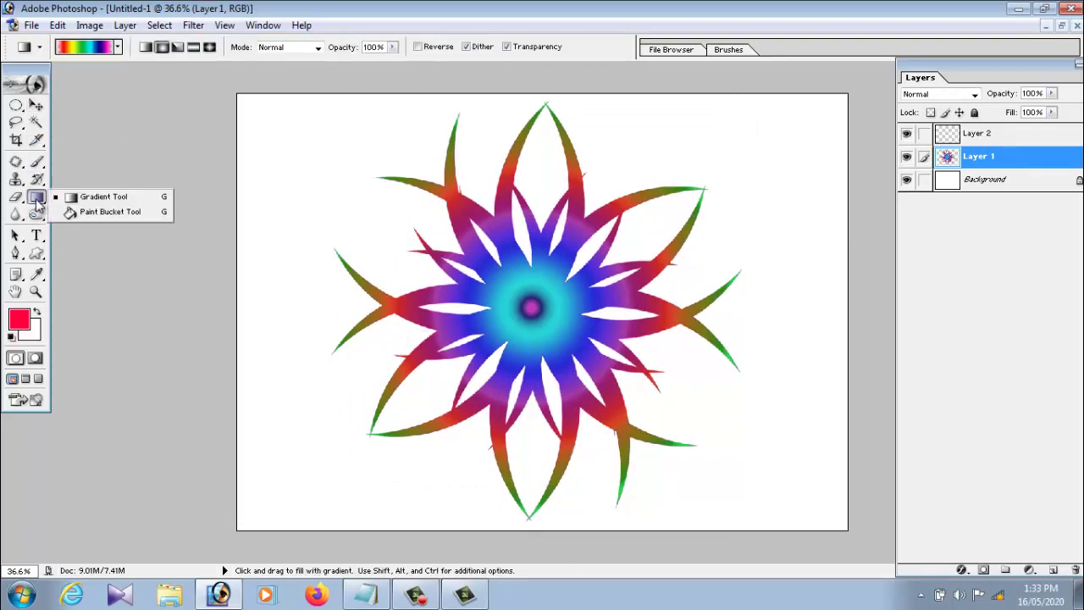
Paint-bucket fill Layer 2 with muted grey and drag it beneath Layer 1.
{"action": "left_click", "coordinate": [82, 214]}
{"action": "left_click", "coordinate": [986, 135]}
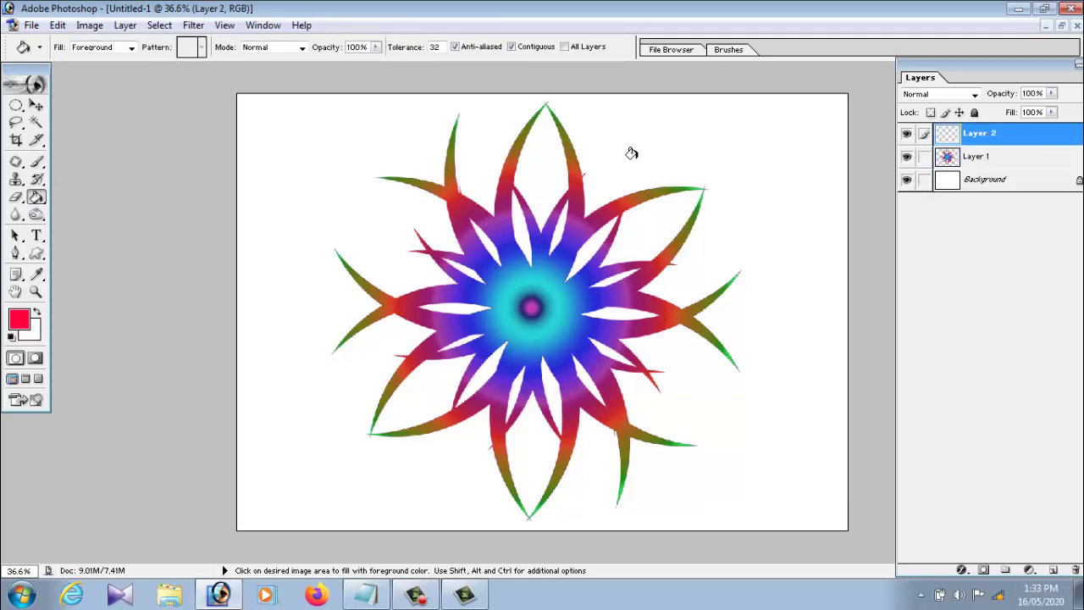
{"action": "left_click", "coordinate": [25, 322]}
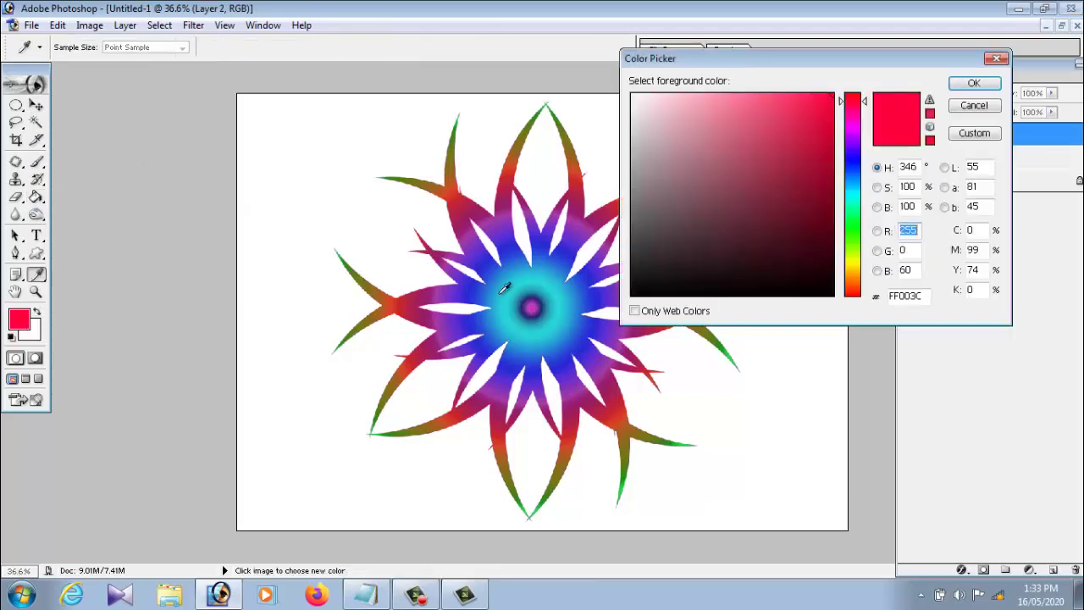
{"action": "left_click", "coordinate": [644, 171]}
{"action": "left_click", "coordinate": [975, 84]}
{"action": "left_click", "coordinate": [705, 233]}
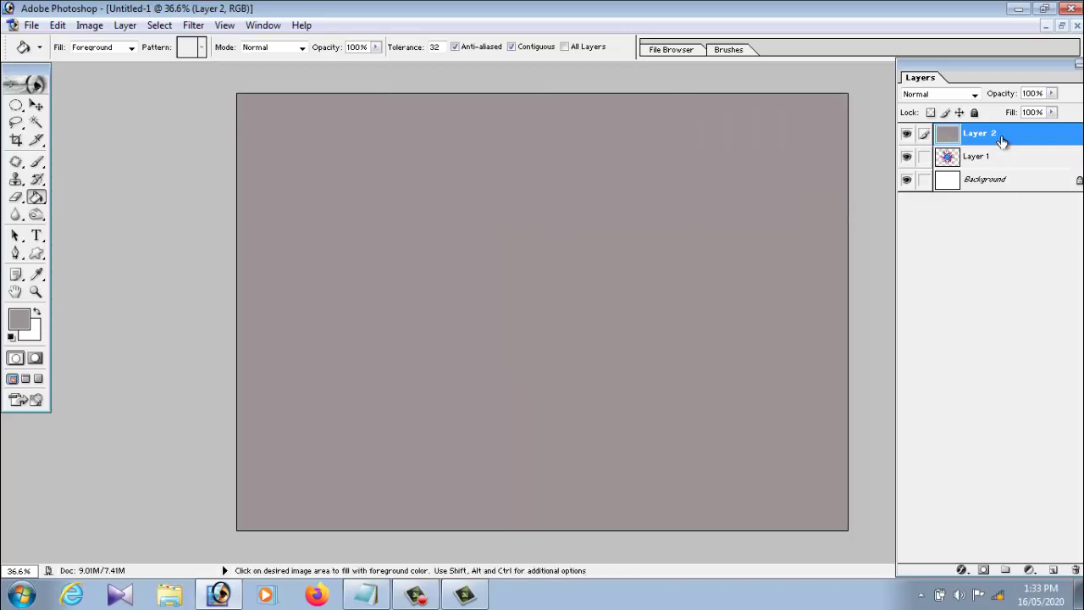
{"action": "left_click_drag", "start_coordinate": [1002, 141], "coordinate": [1010, 169]}
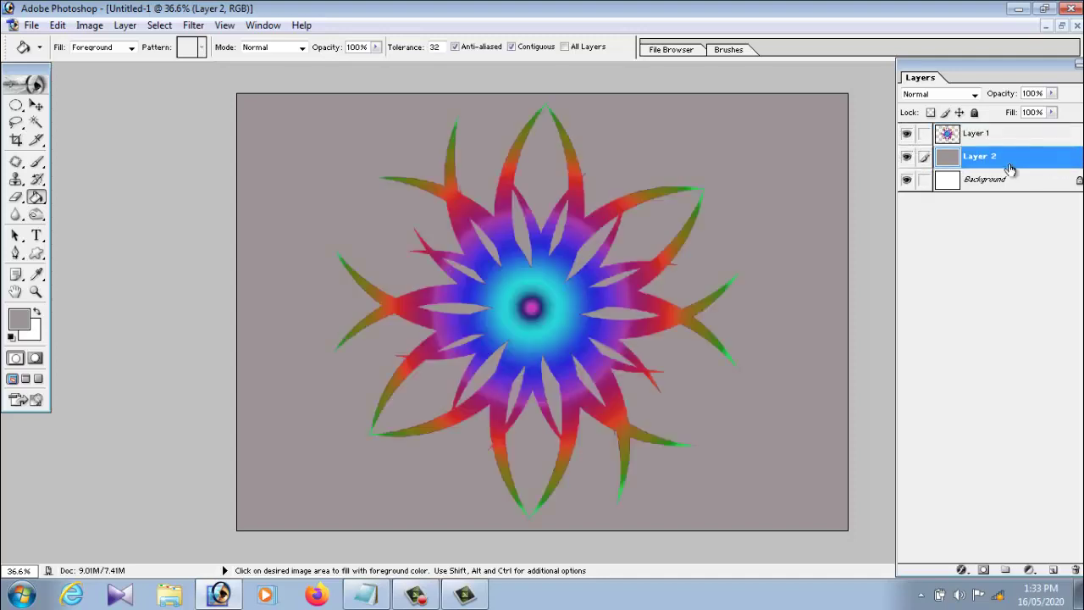
{"action": "left_click", "coordinate": [35, 105]}
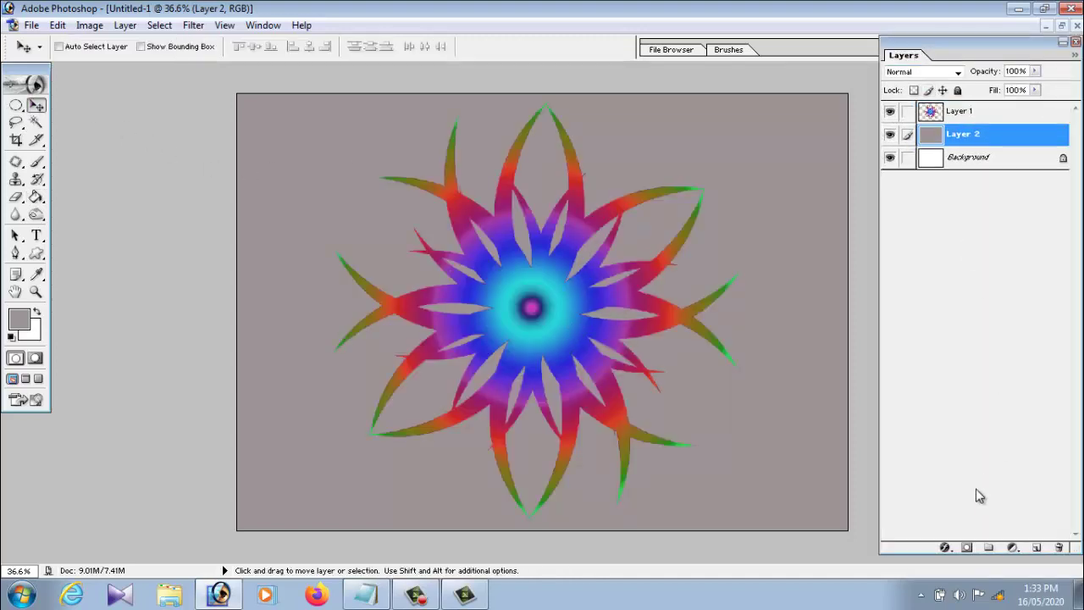
Cancel the style on the grey layer and add a Drop Shadow to Layer 1's star instead.
{"action": "left_click", "coordinate": [944, 548]}
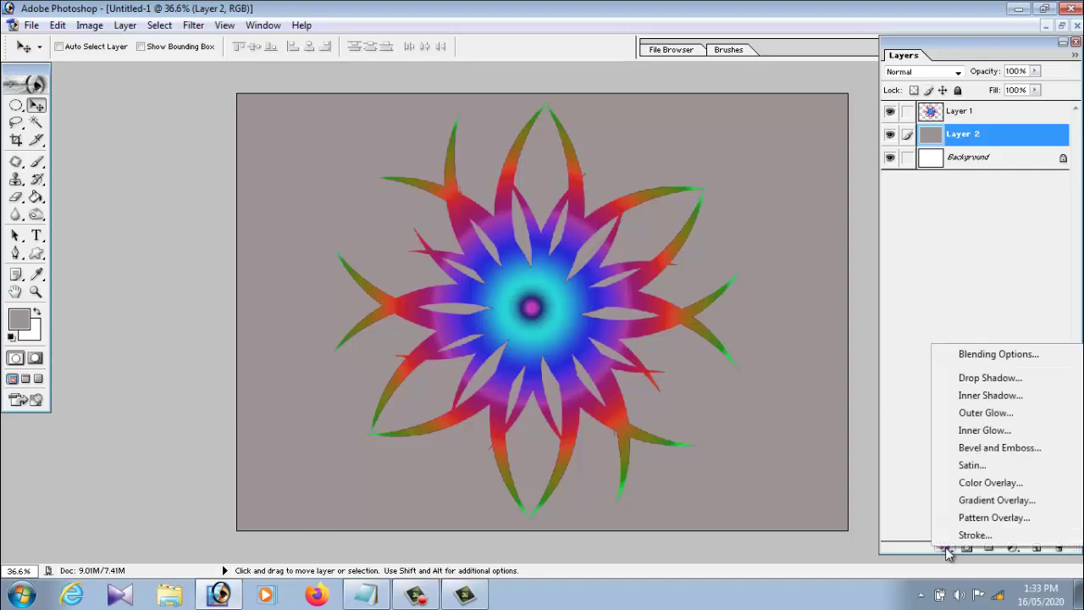
{"action": "left_click", "coordinate": [975, 378]}
{"action": "left_click_drag", "start_coordinate": [677, 88], "coordinate": [770, 45]}
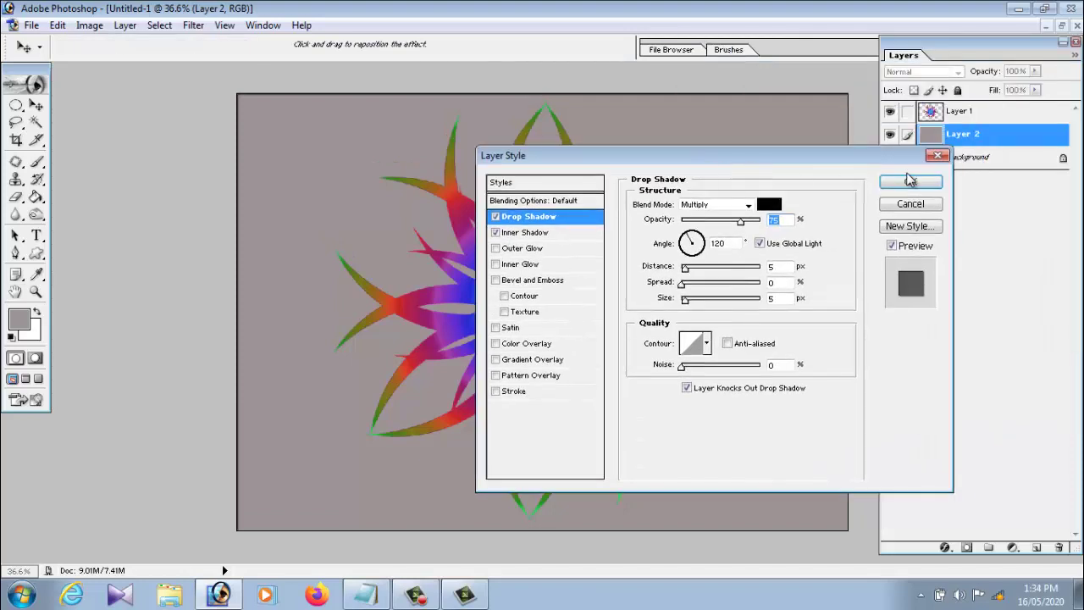
{"action": "left_click", "coordinate": [938, 156]}
{"action": "left_click", "coordinate": [964, 114]}
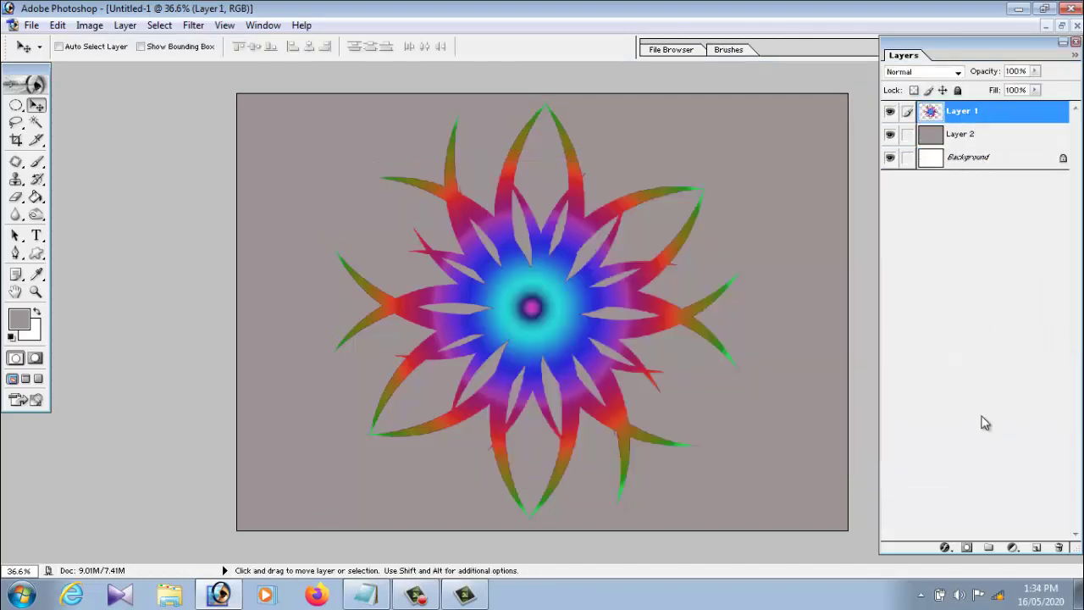
{"action": "left_click", "coordinate": [937, 549]}
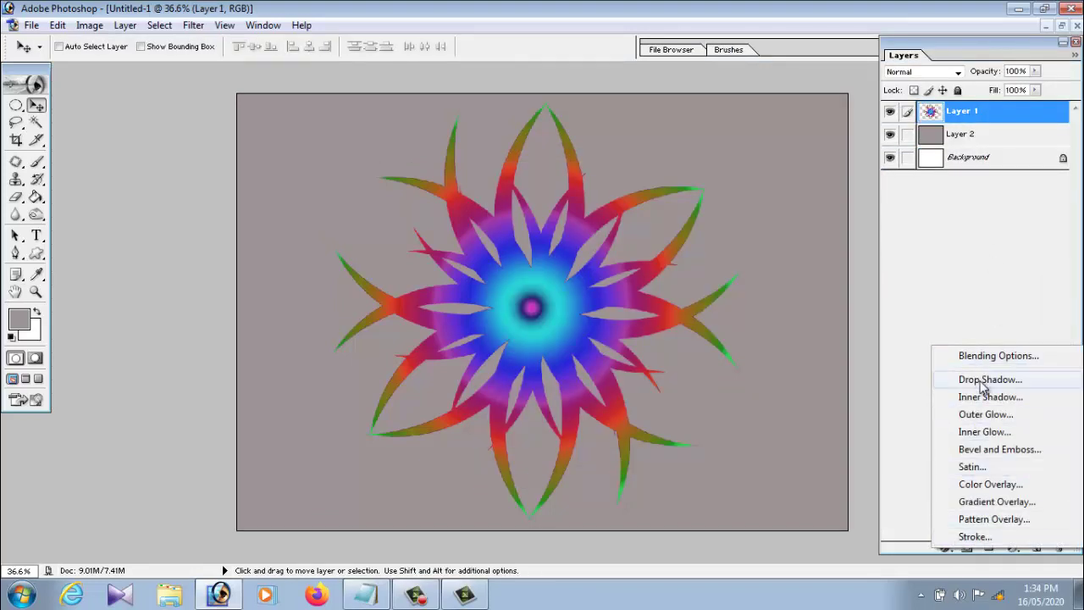
{"action": "left_click", "coordinate": [986, 380]}
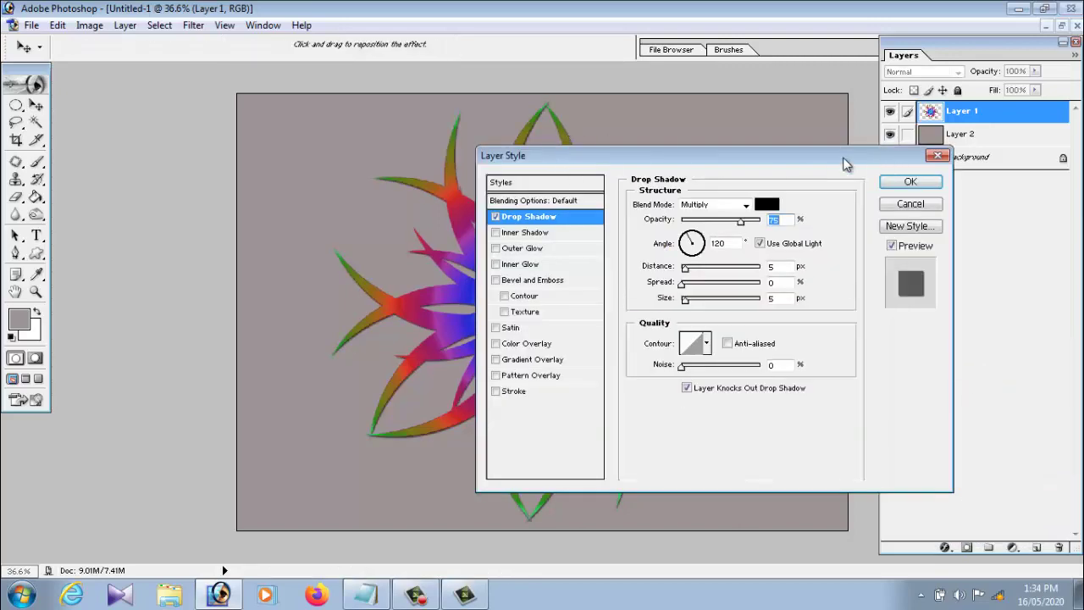
{"action": "left_click_drag", "start_coordinate": [843, 158], "coordinate": [929, 127]}
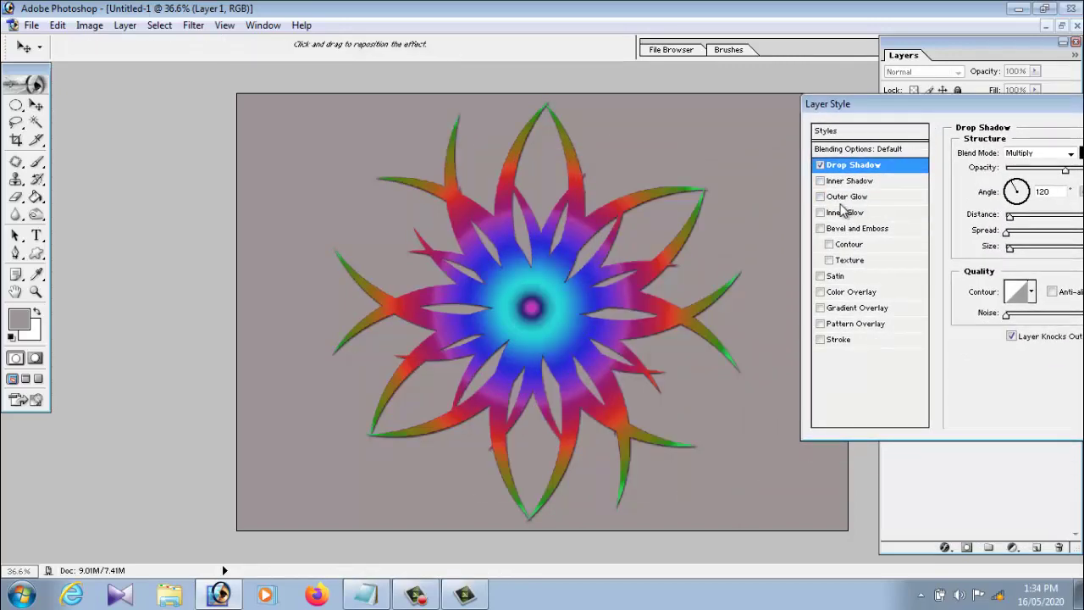
Add Inner Shadow and a deeper Bevel and Emboss with highlights at 71, then apply.
{"action": "left_click", "coordinate": [820, 181]}
{"action": "left_click", "coordinate": [821, 196]}
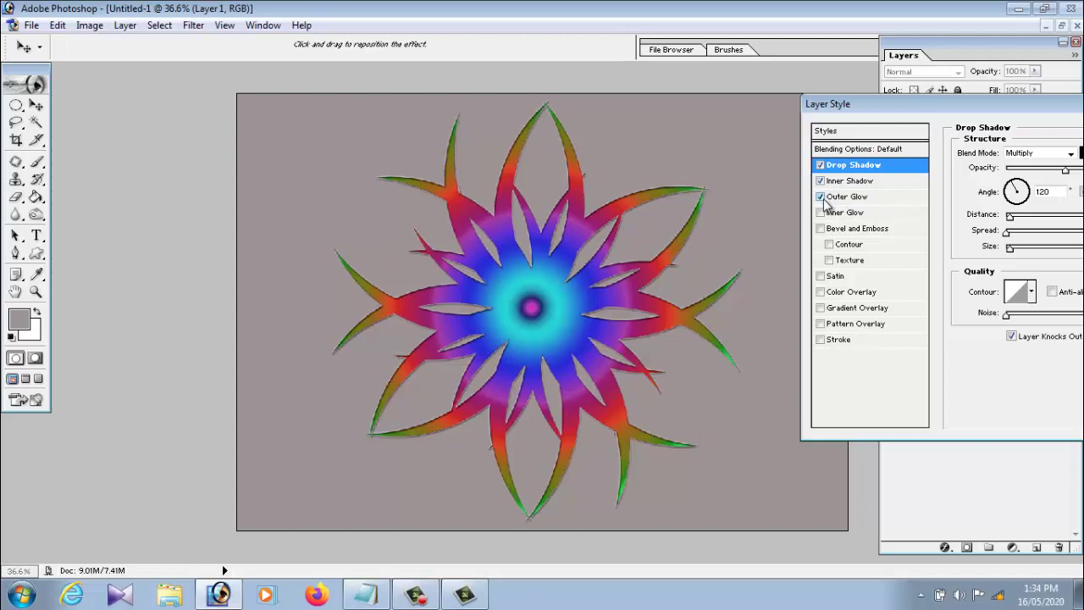
{"action": "left_click", "coordinate": [821, 196]}
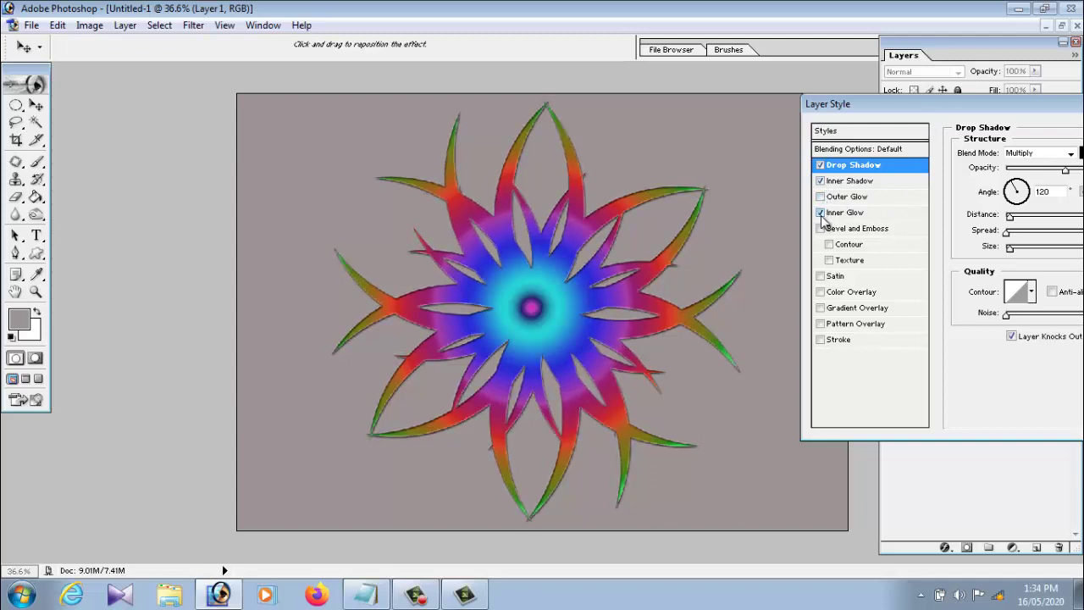
{"action": "left_click", "coordinate": [820, 229]}
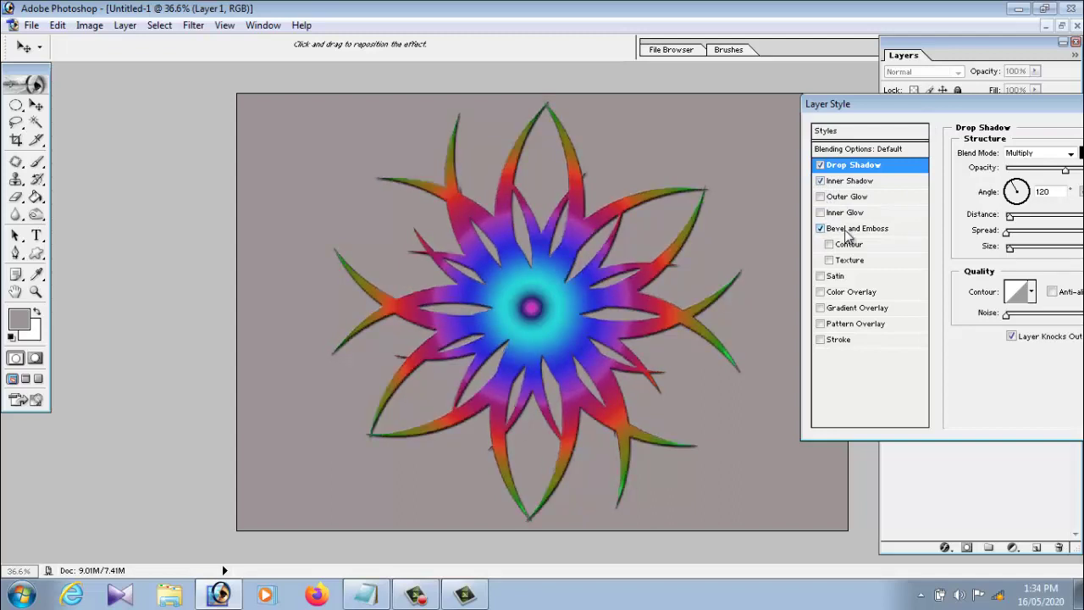
{"action": "left_click", "coordinate": [852, 234]}
{"action": "left_click_drag", "start_coordinate": [980, 109], "coordinate": [929, 86]}
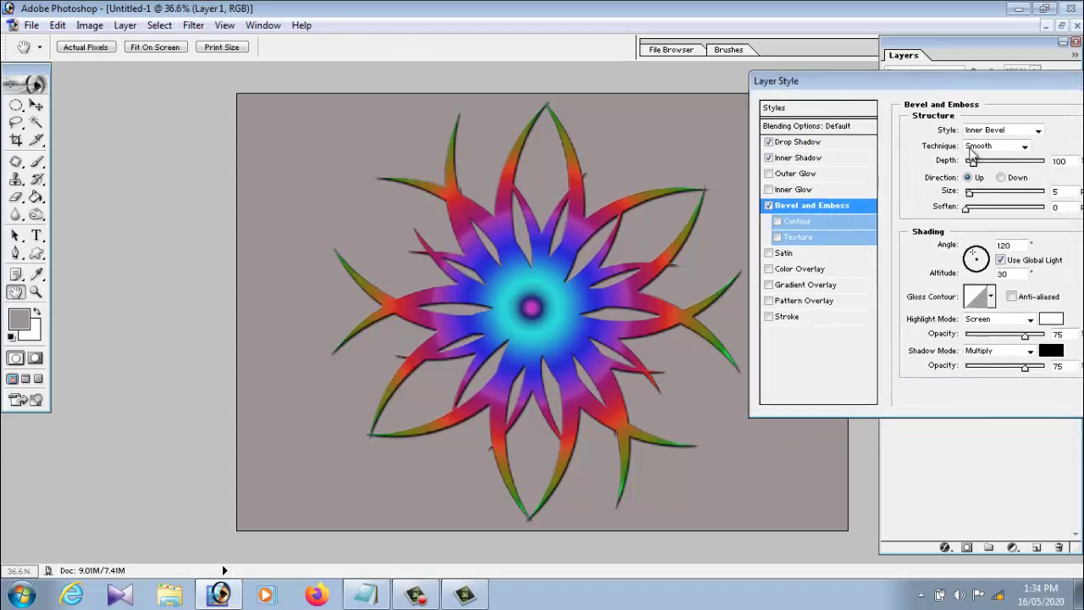
{"action": "mouse_move", "coordinate": [975, 171]}
{"action": "left_mouse_down"}
{"action": "mouse_move", "coordinate": [966, 193]}
{"action": "mouse_move", "coordinate": [1001, 212]}
{"action": "left_mouse_up"}
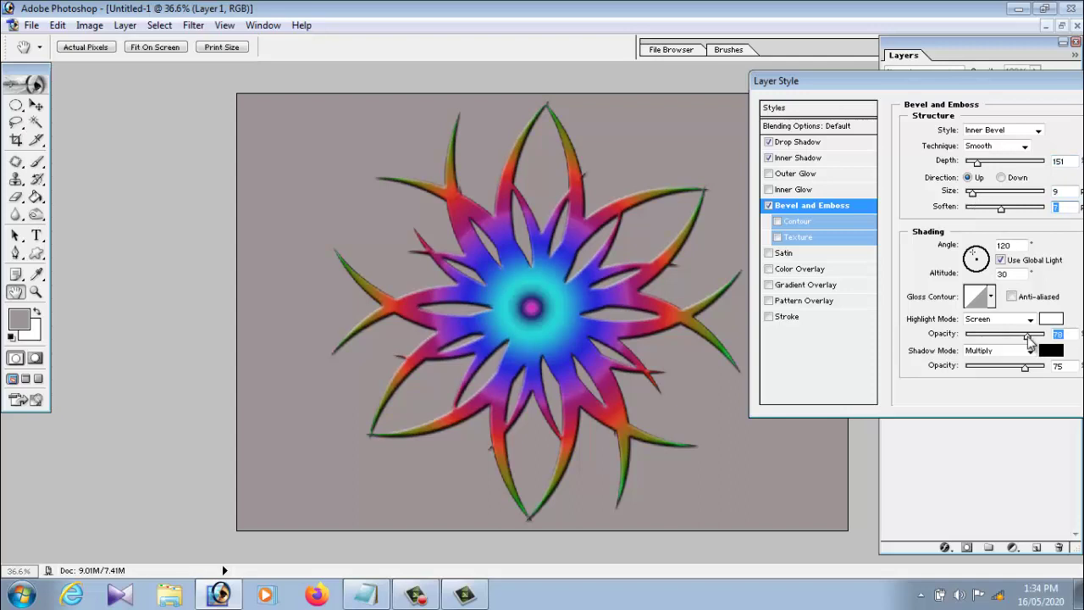
{"action": "left_click_drag", "start_coordinate": [1028, 335], "coordinate": [1045, 336]}
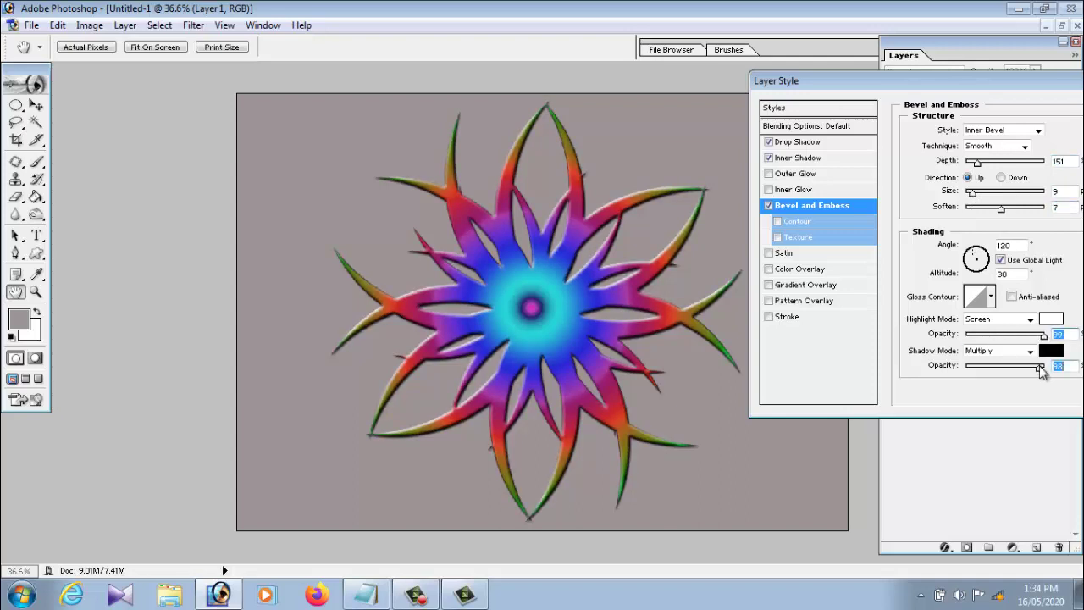
{"action": "left_click_drag", "start_coordinate": [1043, 335], "coordinate": [1022, 335]}
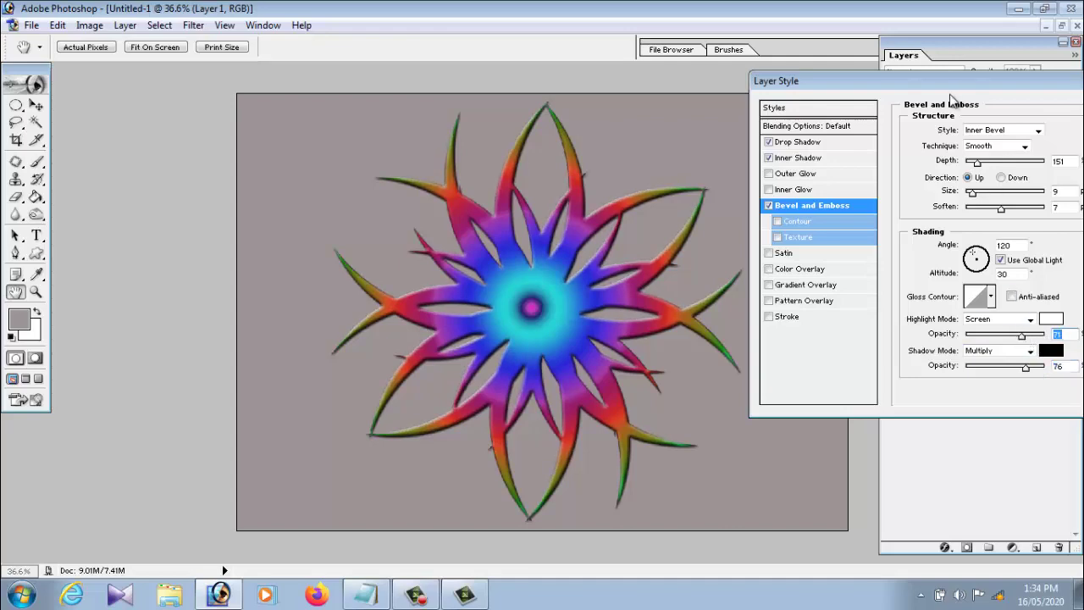
{"action": "left_click_drag", "start_coordinate": [946, 85], "coordinate": [650, 103]}
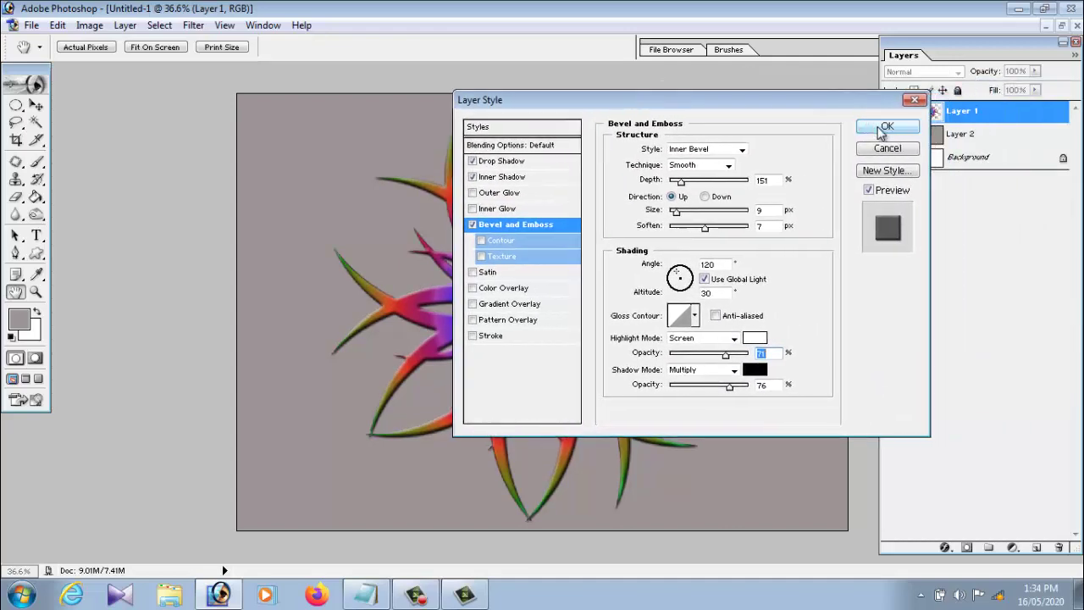
{"action": "left_click", "coordinate": [882, 127]}
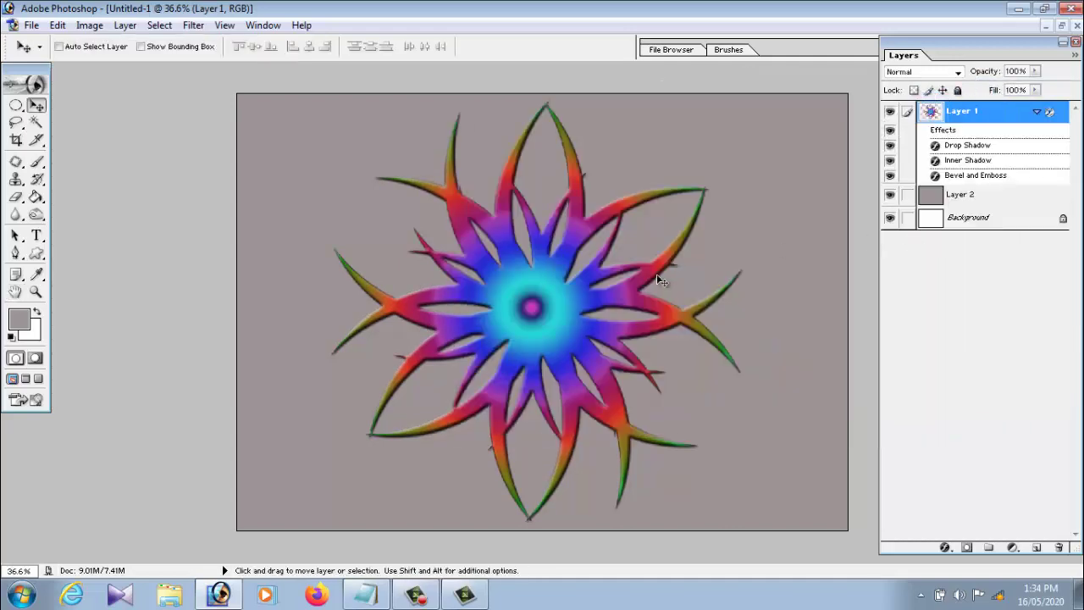
Delete an oval area from the star using an Elliptical Marquee selection.
{"action": "scroll", "coordinate": [573, 333], "scroll_direction": "down", "scroll_amount": 1, "text": "alt"}
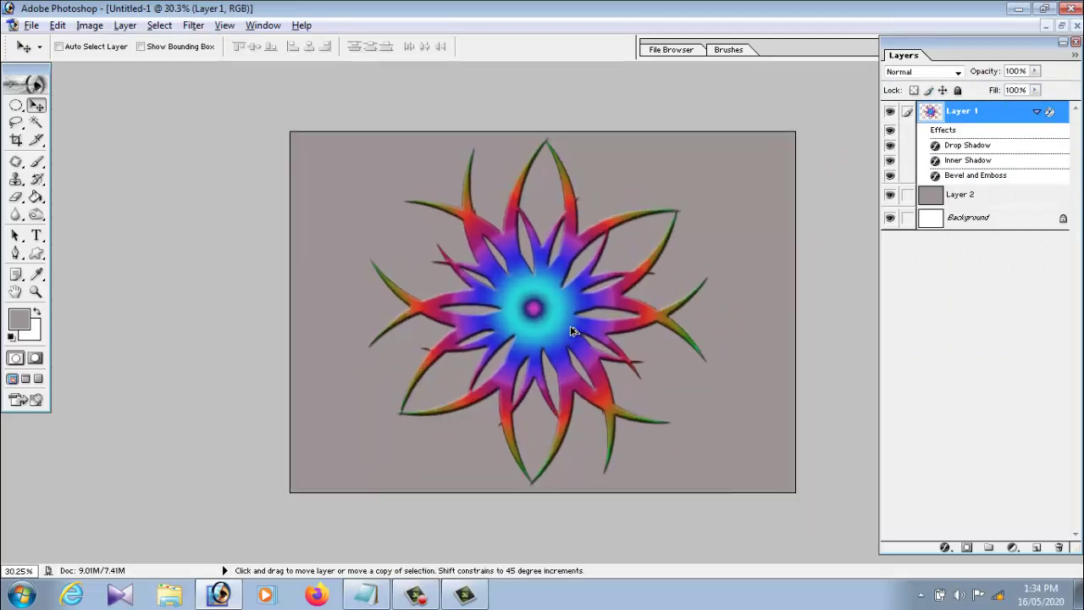
{"action": "left_click", "coordinate": [15, 107]}
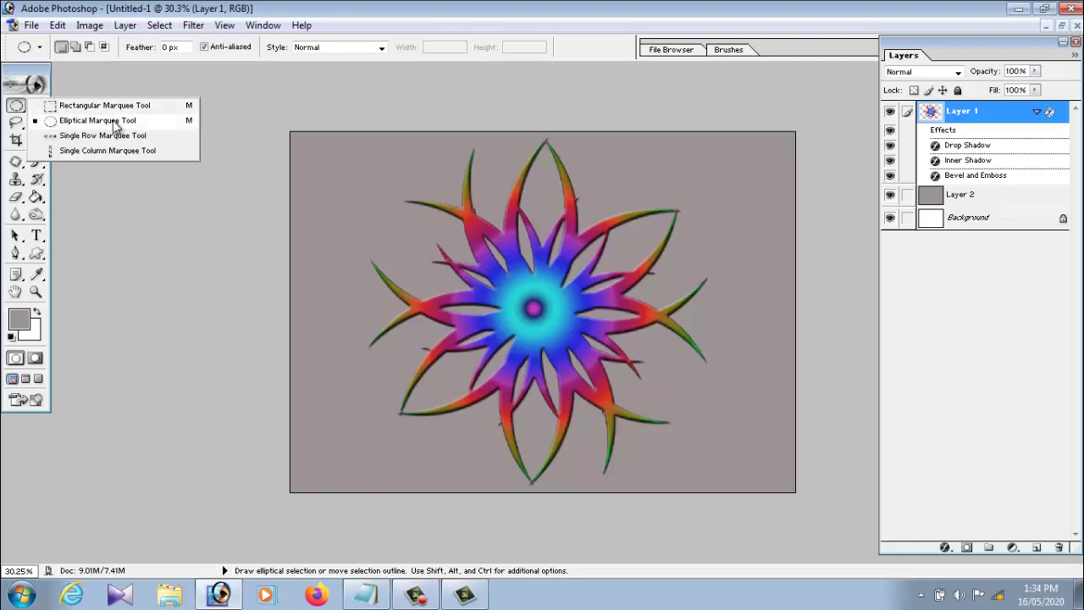
{"action": "left_click", "coordinate": [110, 123]}
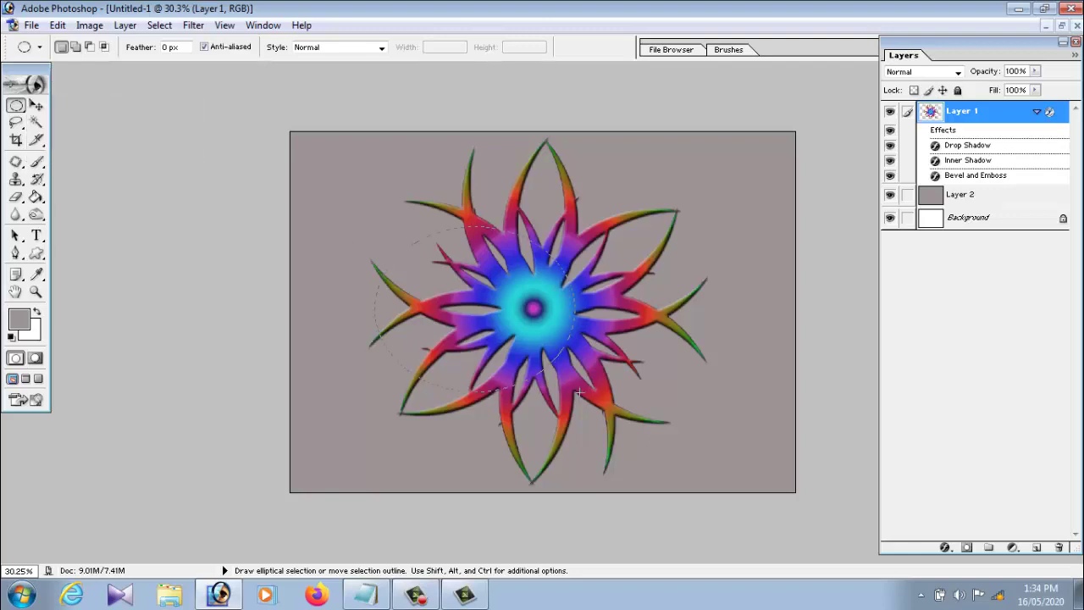
{"action": "key", "text": "Delete"}
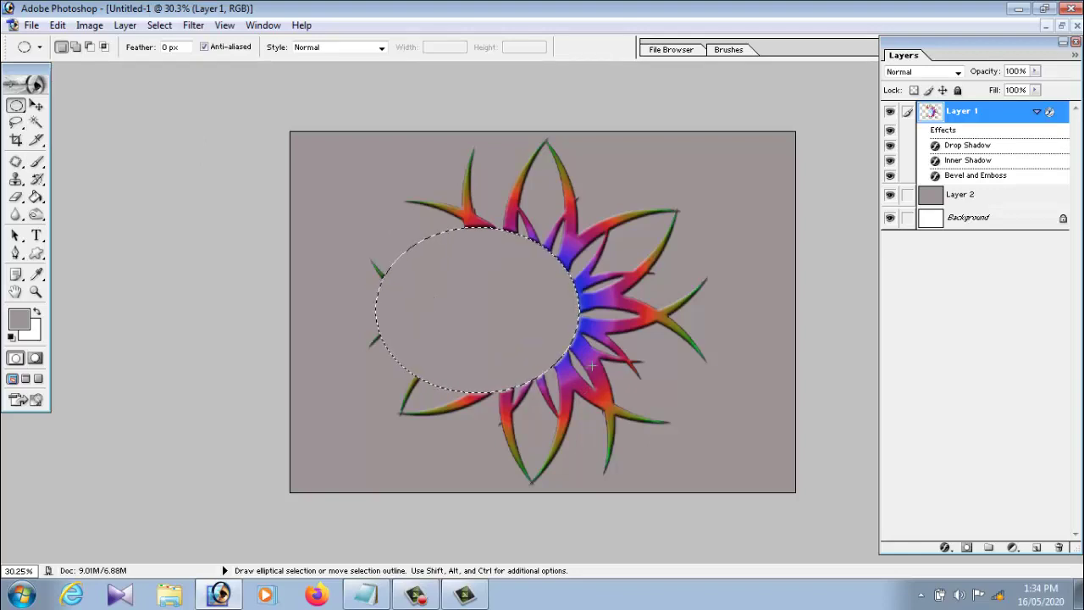
Undo the deletion to restore the intact star and clear the oval selection.
{"action": "key", "text": "ctrl+d"}
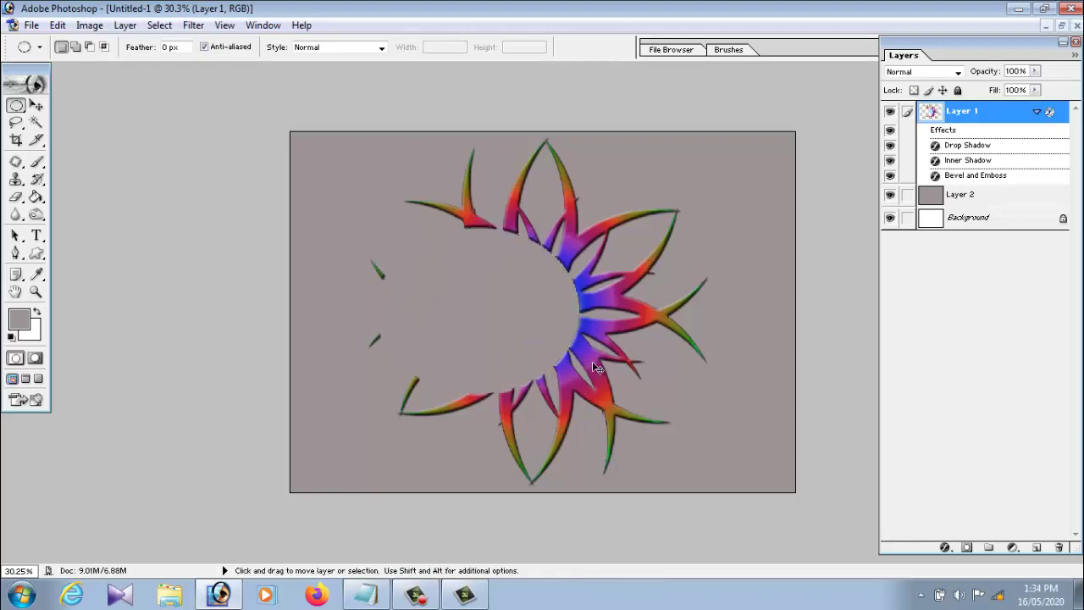
{"action": "key", "text": "ctrl+alt+z"}
{"action": "key", "text": "ctrl+alt+z"}
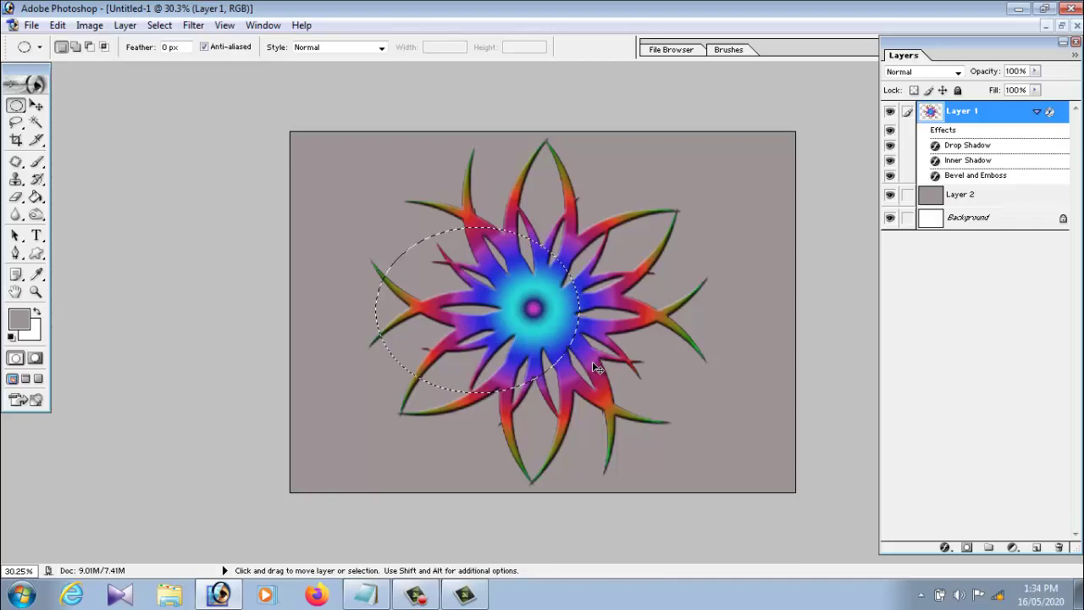
{"action": "left_click", "coordinate": [597, 369]}
Save the image to the Desktop as JPEG xyz.jpg at Maximum quality.
{"action": "left_click", "coordinate": [32, 25]}
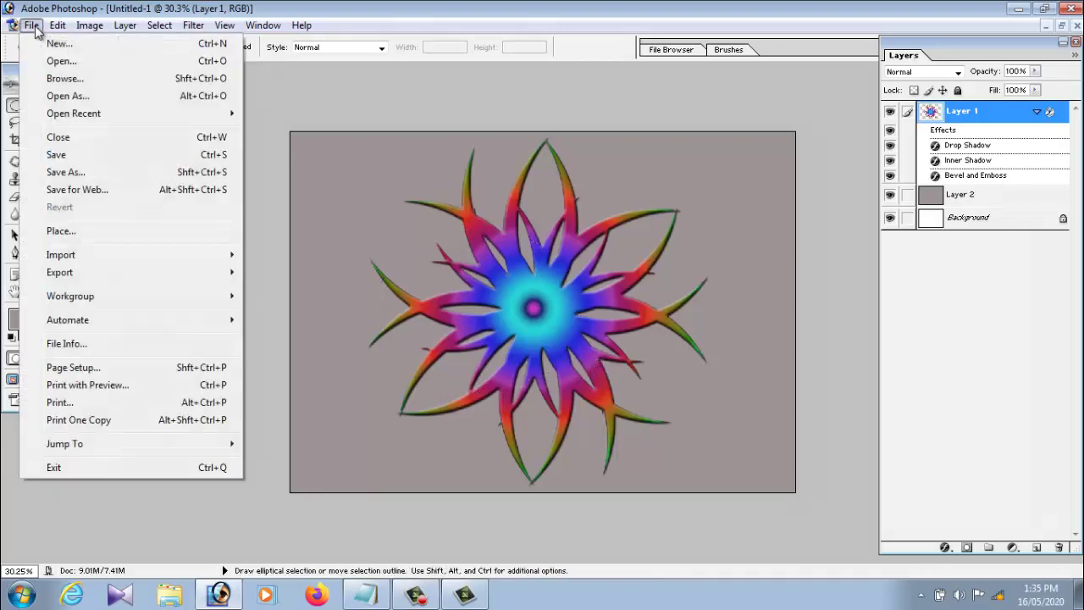
{"action": "left_click", "coordinate": [68, 173]}
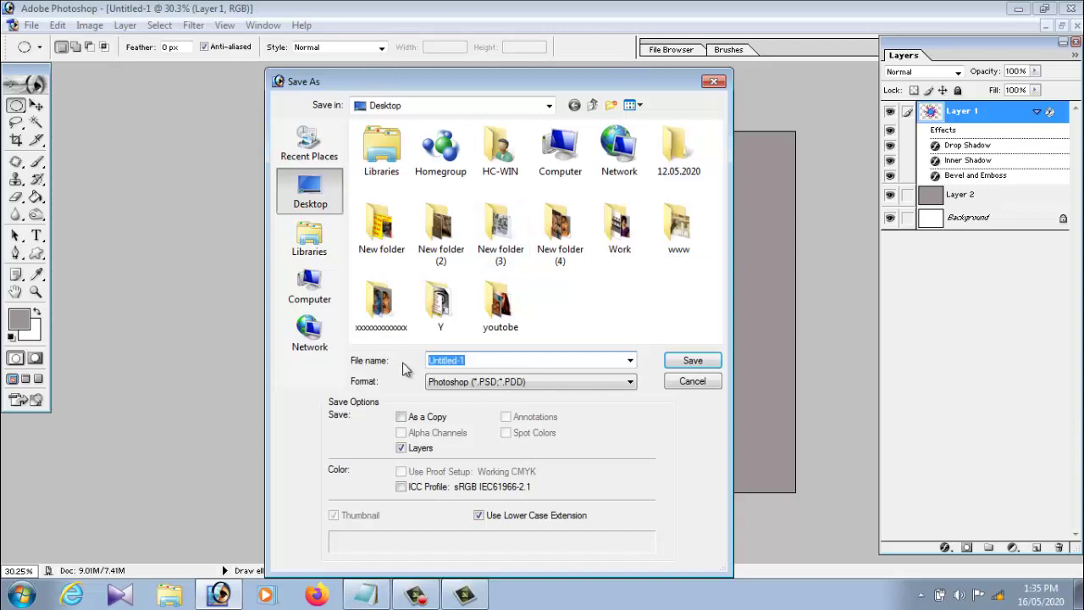
{"action": "type", "text": "xy"}
{"action": "type", "text": "z"}
{"action": "key", "text": "Tab"}
{"action": "left_click", "coordinate": [508, 388]}
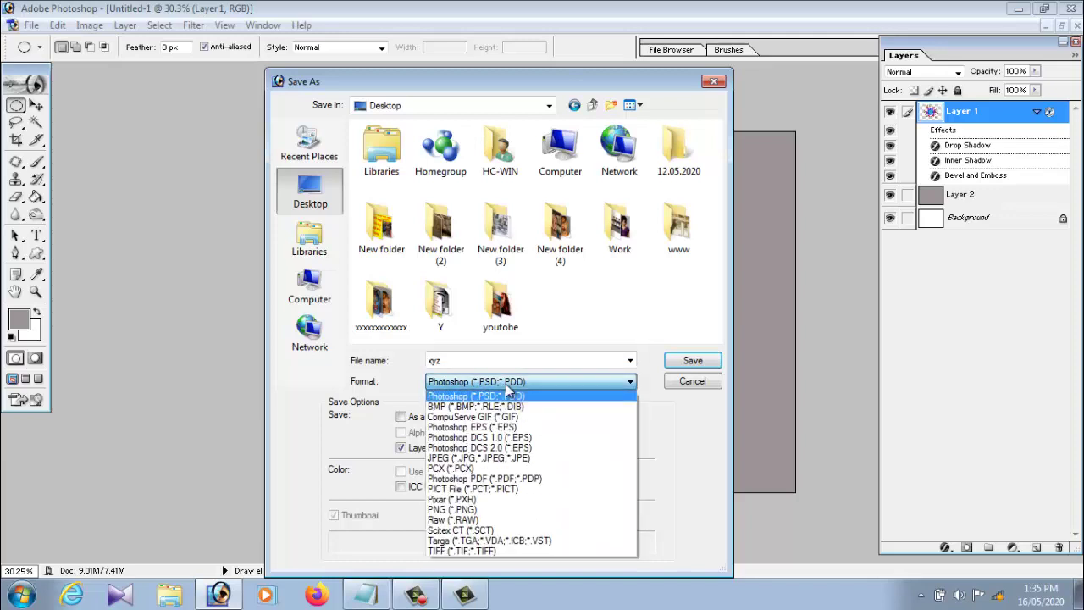
{"action": "left_click", "coordinate": [521, 458]}
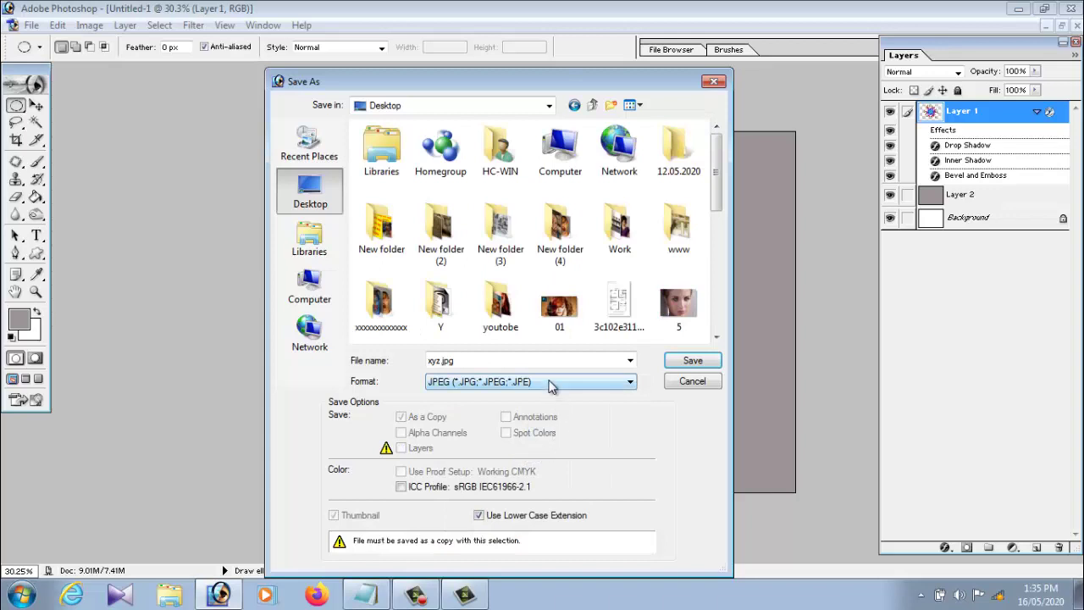
{"action": "left_click", "coordinate": [314, 206]}
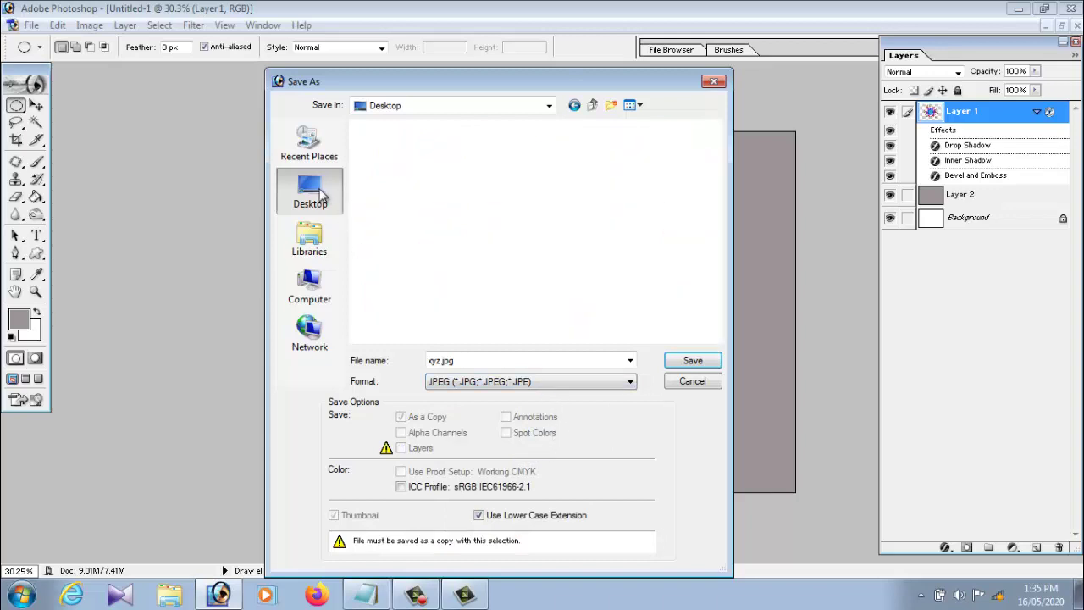
{"action": "left_click", "coordinate": [693, 361]}
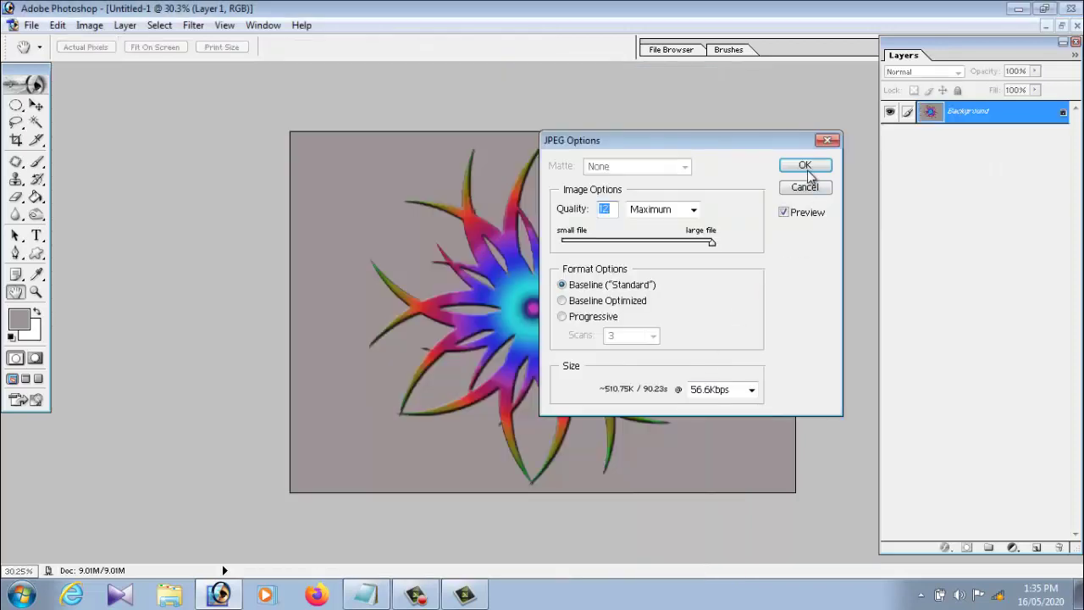
{"action": "left_click", "coordinate": [805, 166]}
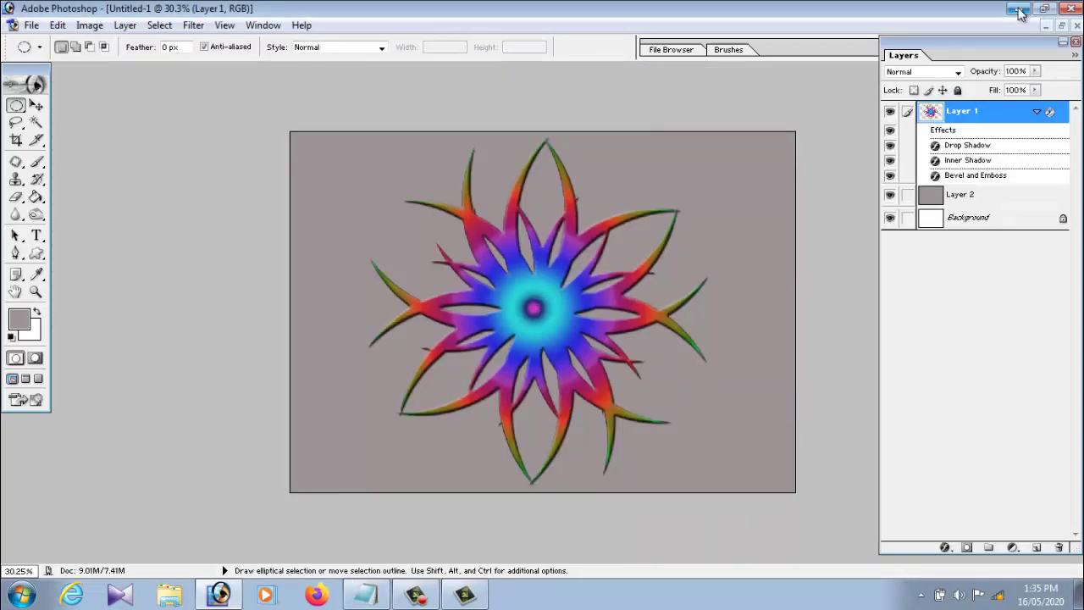
Close Photoshop without saving, dismiss Camtasia's production results and minimise Camtasia.
{"action": "left_click", "coordinate": [1070, 9]}
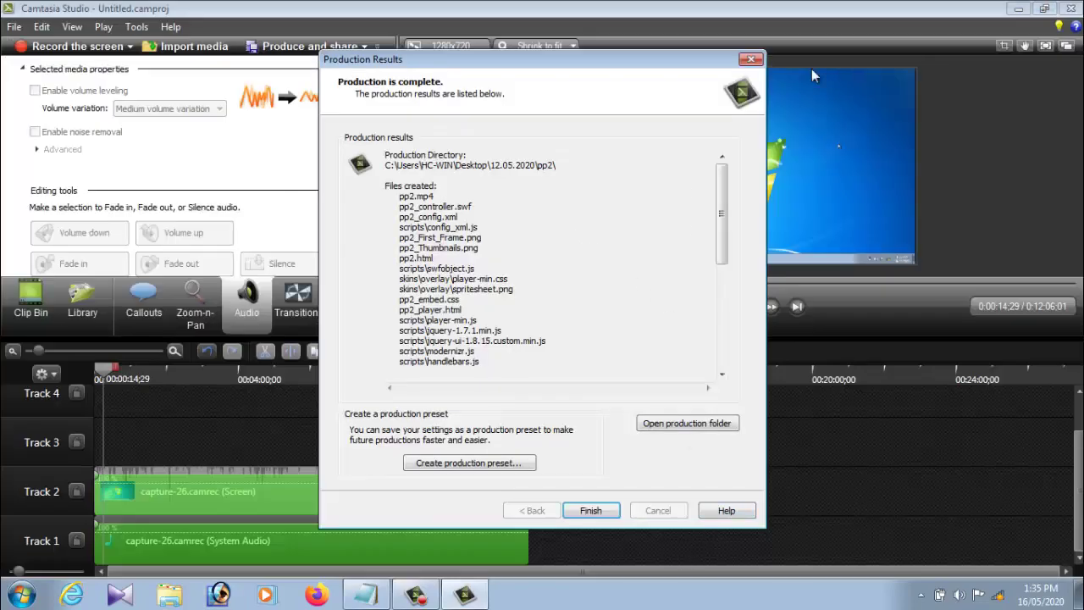
{"action": "left_click", "coordinate": [751, 59]}
{"action": "left_click", "coordinate": [1018, 9]}
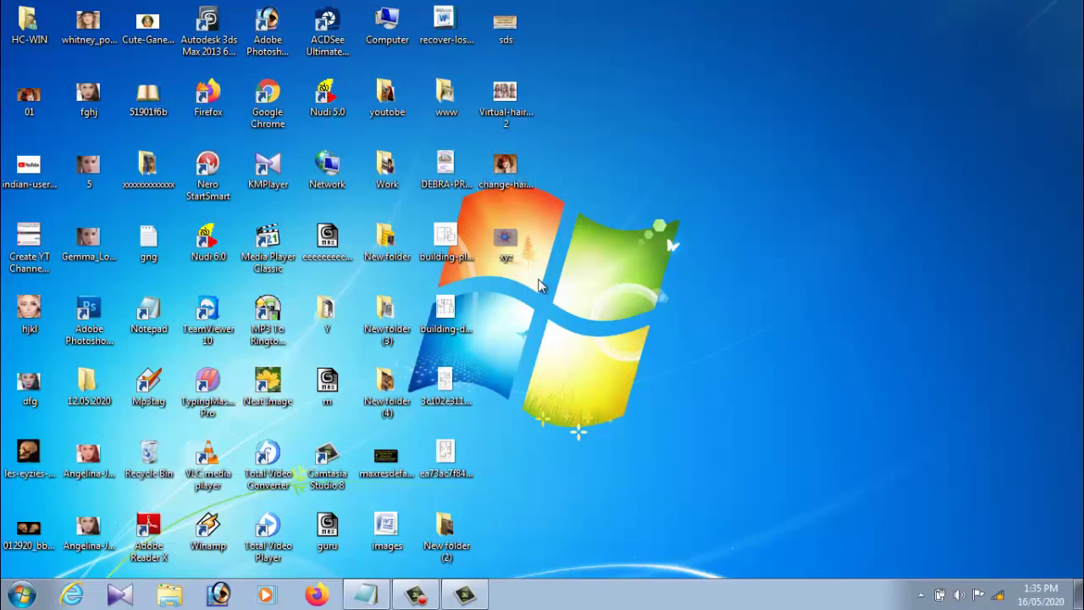
Open xyz.jpg from the desktop in ACDSee Quick View, maximised to full screen.
{"action": "double_click", "coordinate": [511, 252]}
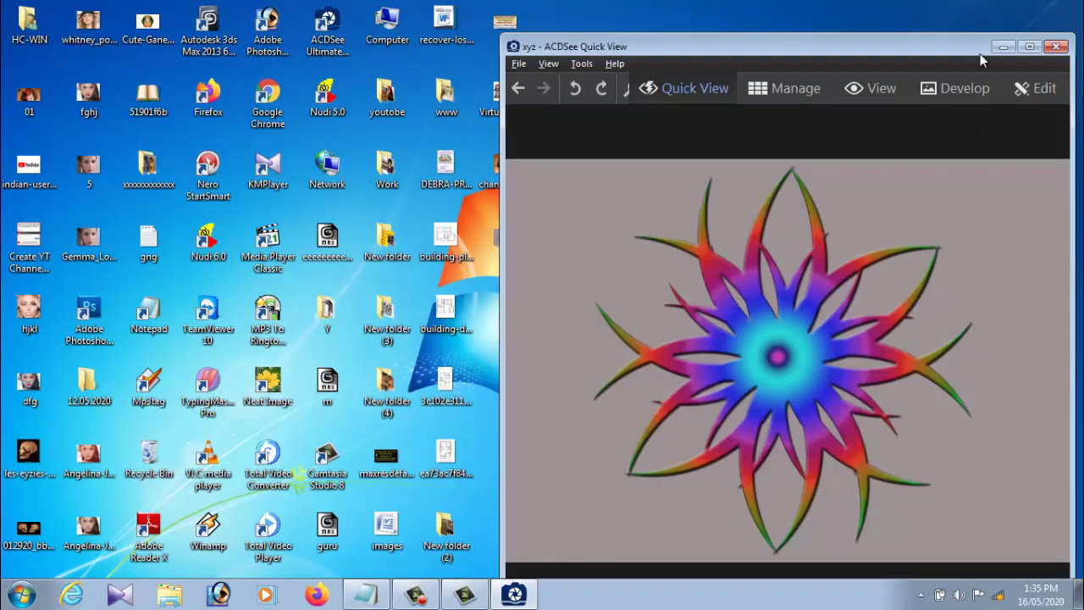
{"action": "left_click", "coordinate": [1030, 47]}
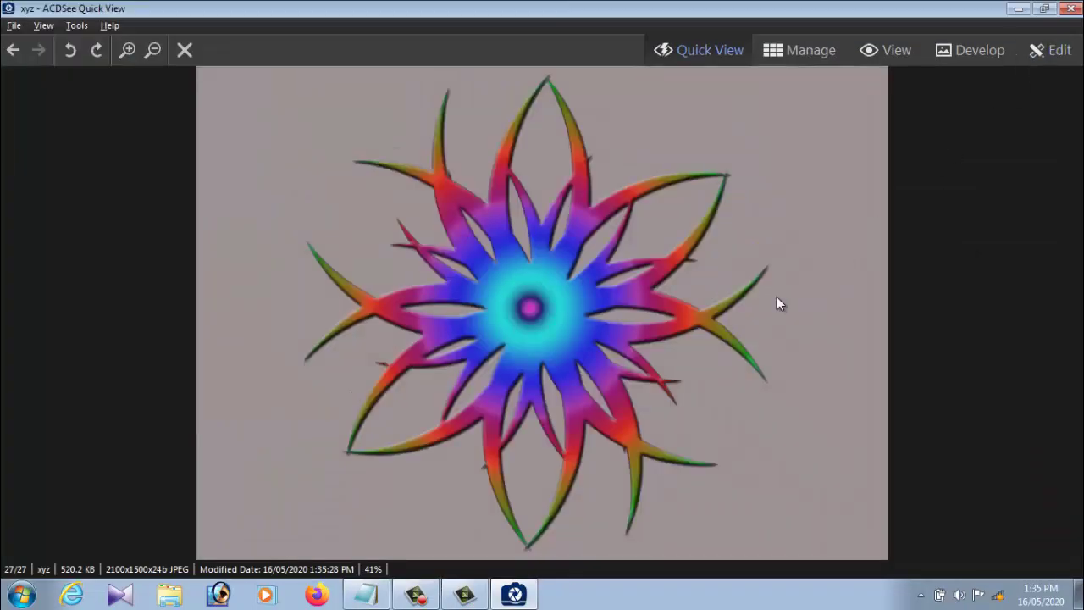